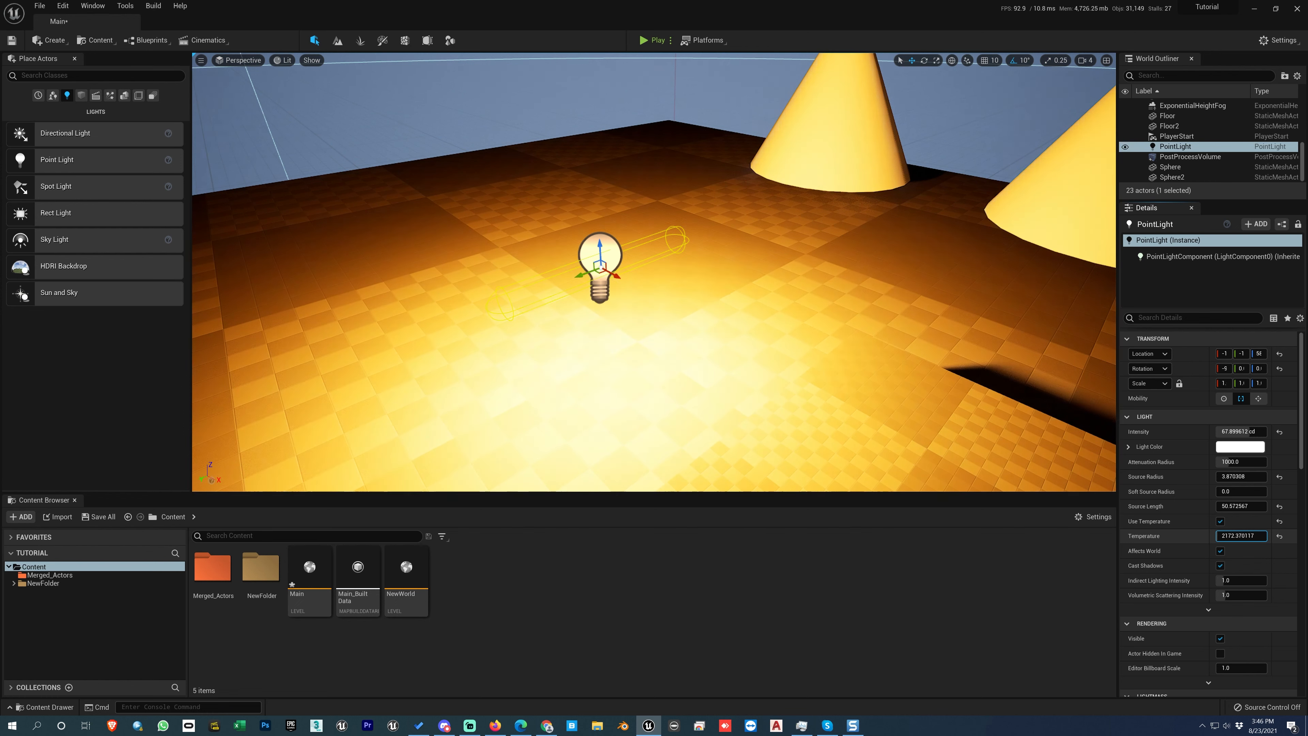
# Step: Try light temperatures of 1000, 2000 and 3000 on the point light
pyautogui.write('1')
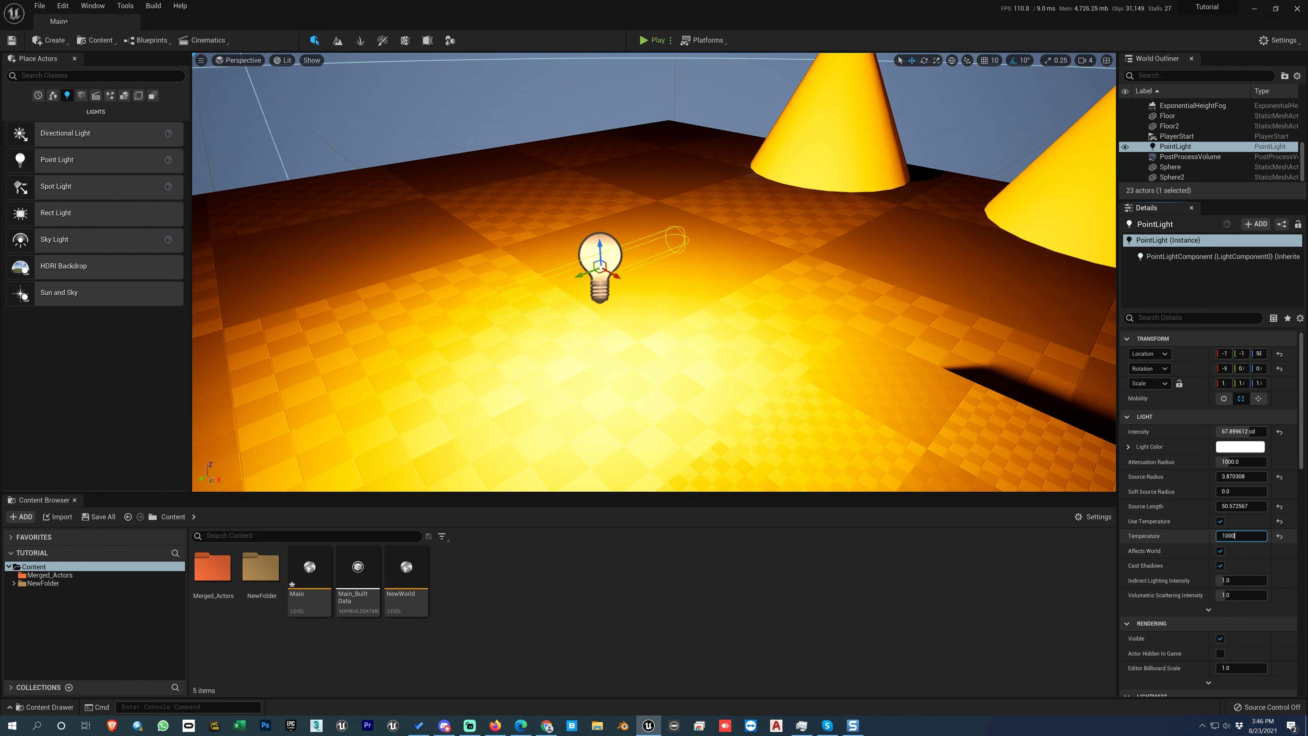
pyautogui.write('000')
pyautogui.press('Return')
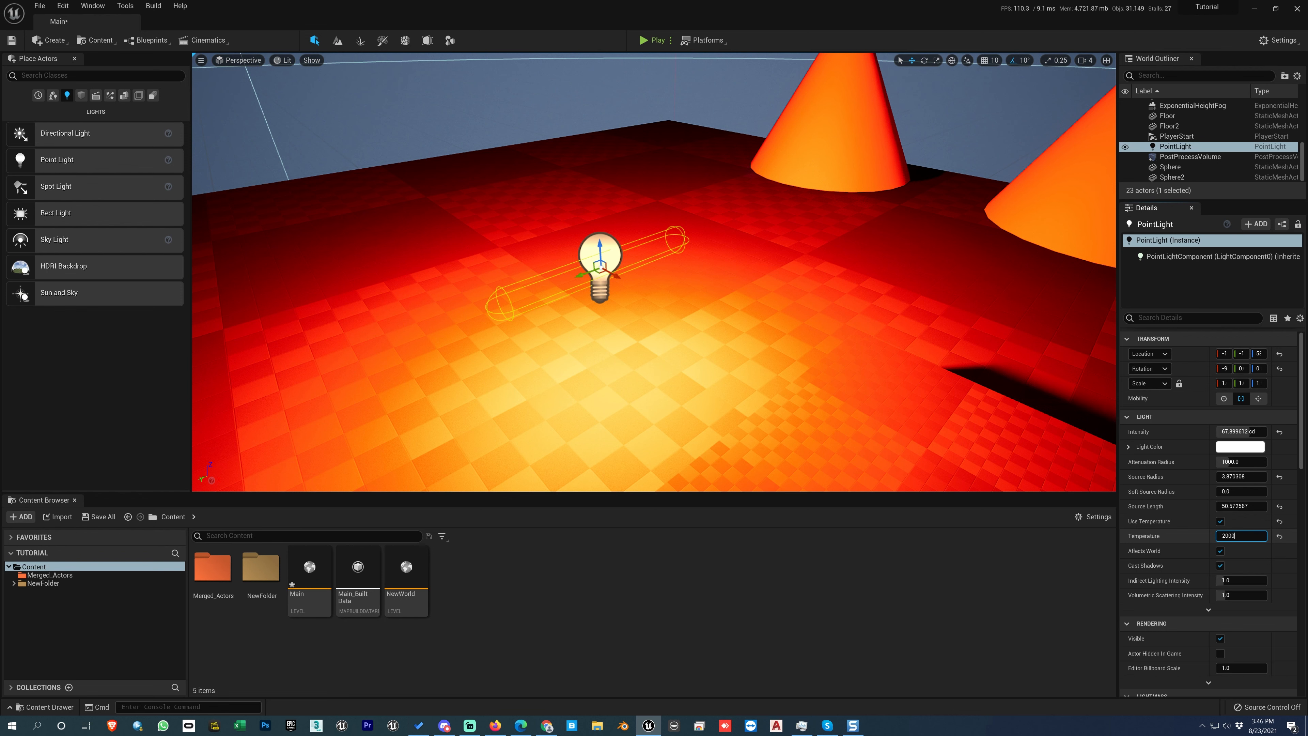
pyautogui.press('Return')
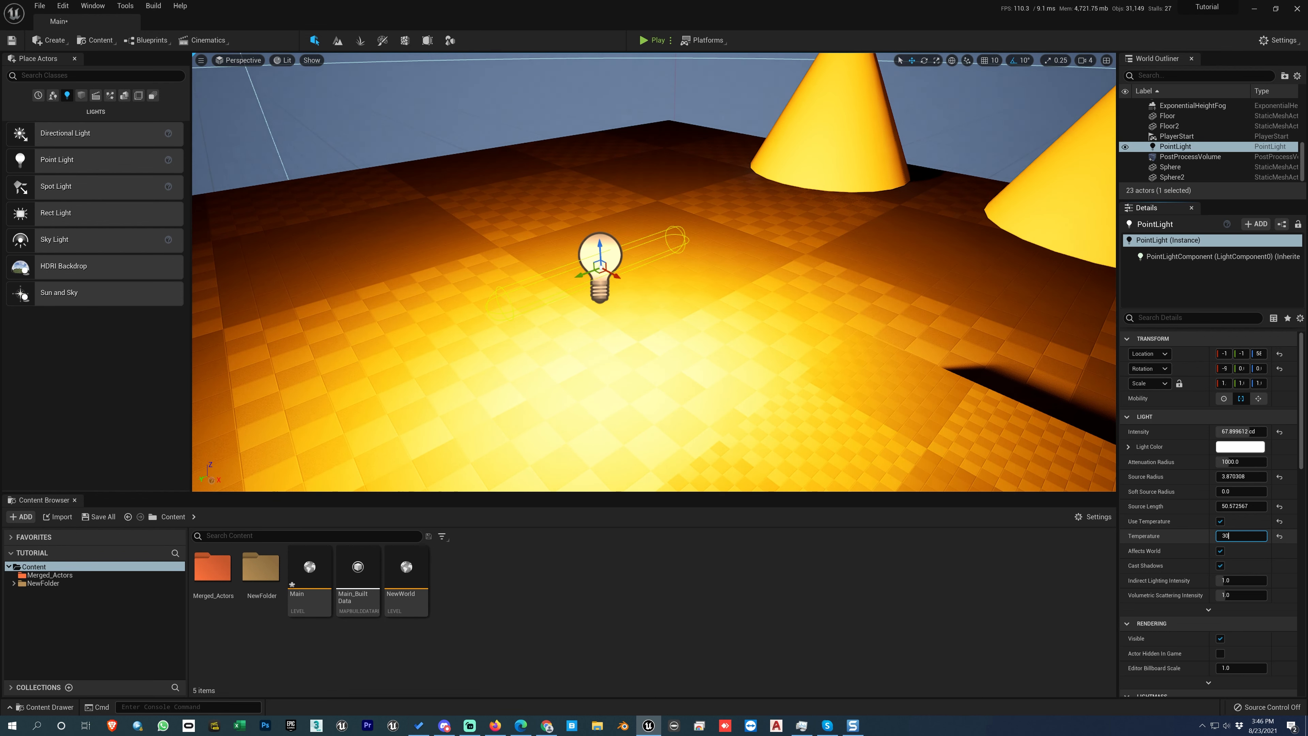
pyautogui.write('3000')
pyautogui.press('Return')
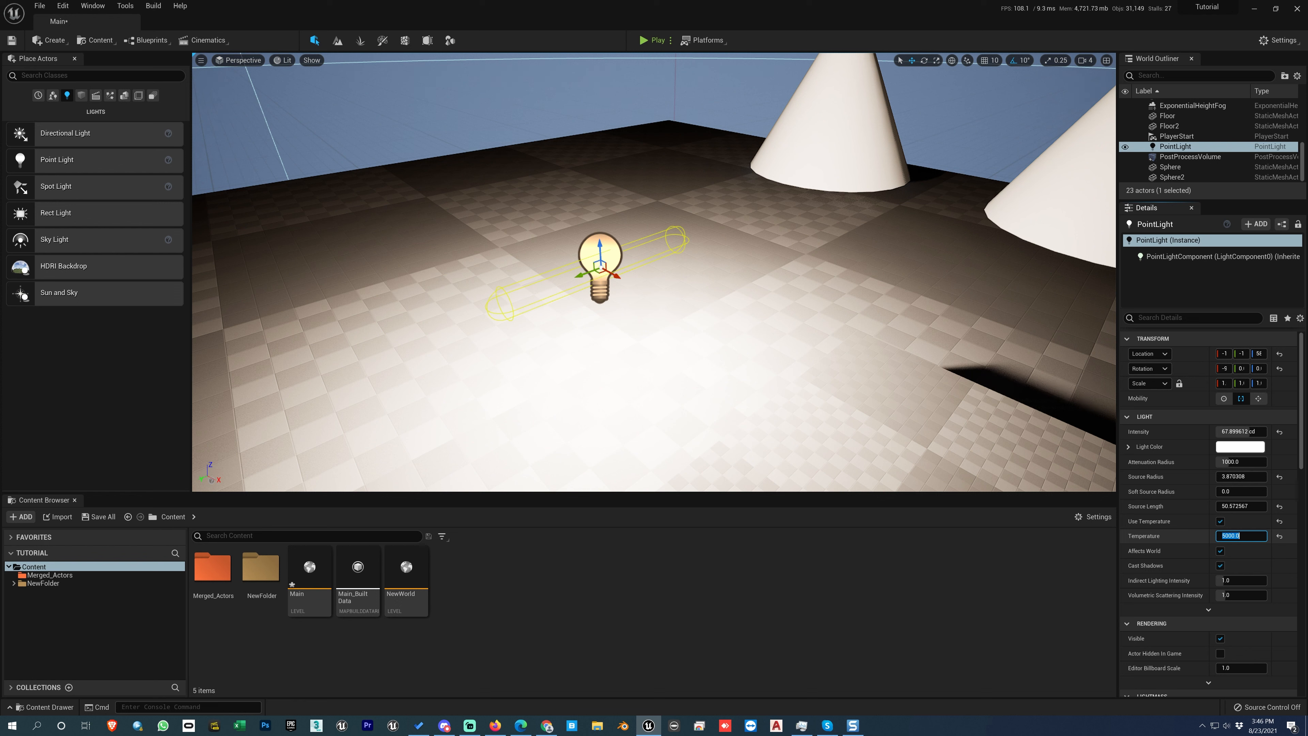
# Step: Try a higher temperature on the point light and reset it to the default of 6500
pyautogui.write('70')
pyautogui.press('Return')
pyautogui.click(1279, 537)
# Step: Switch the point light's Affects World and Cast Shadows options off and back on, comparing the scene's lighting
pyautogui.click(1219, 556)
pyautogui.click(1219, 556)
pyautogui.click(1220, 566)
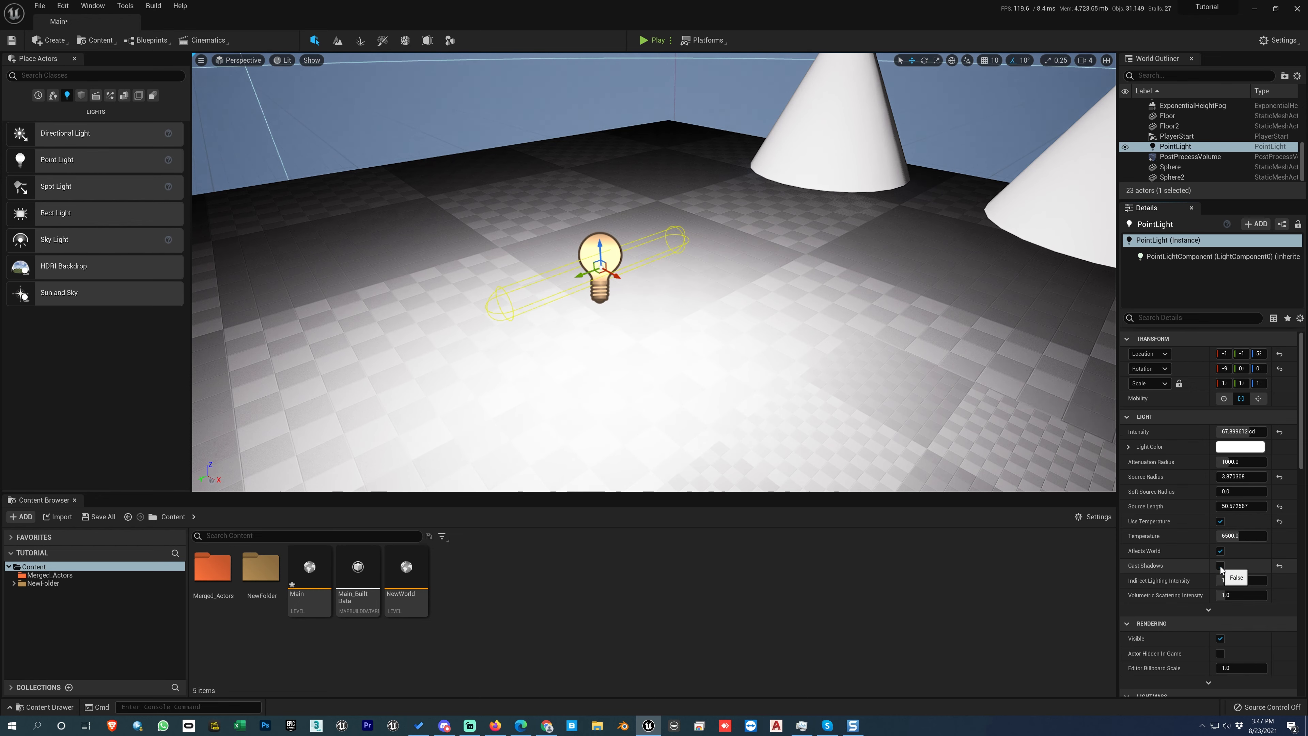
pyautogui.scroll(-5, 995, 426)
pyautogui.moveTo(996, 426)
pyautogui.mouseDown(button='right')
pyautogui.moveTo(937, 438)
pyautogui.moveTo(995, 425)
pyautogui.mouseUp(button='right')
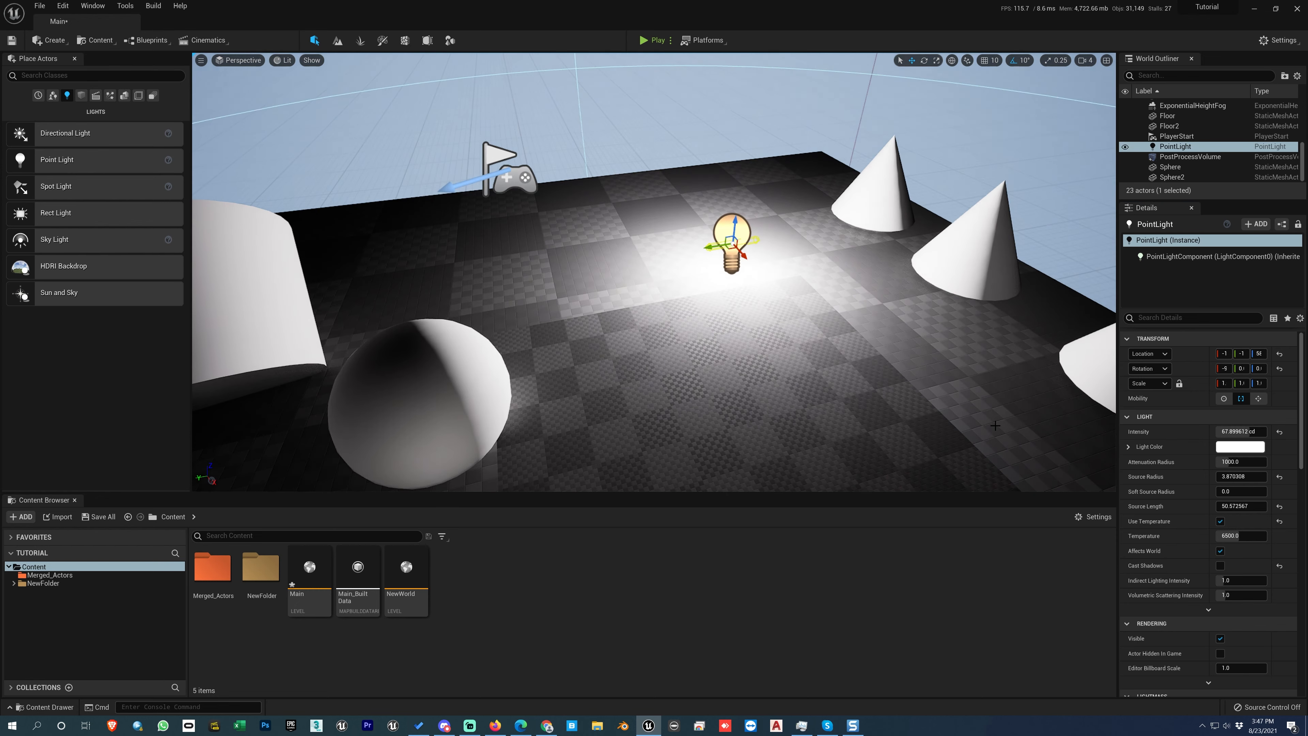
pyautogui.click(1221, 566)
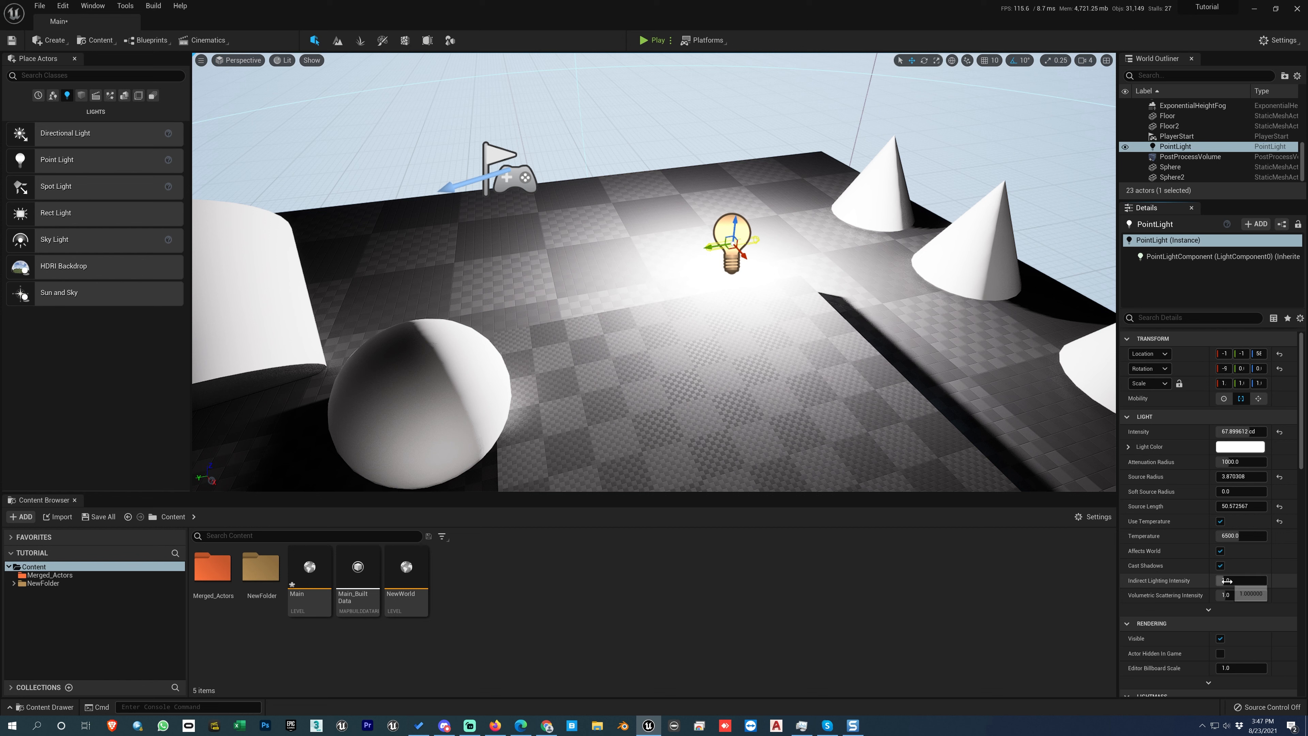
# Step: Raise the point light's Indirect Lighting Intensity to 6.0
pyautogui.moveTo(1224, 581)
pyautogui.mouseDown()
pyautogui.moveTo(1267, 581)
pyautogui.moveTo(1225, 581)
pyautogui.mouseUp()
pyautogui.hotkey('ctrl', 'z')
pyautogui.moveTo(1224, 581)
pyautogui.mouseDown()
pyautogui.moveTo(1262, 582)
pyautogui.moveTo(1229, 581)
pyautogui.mouseUp()
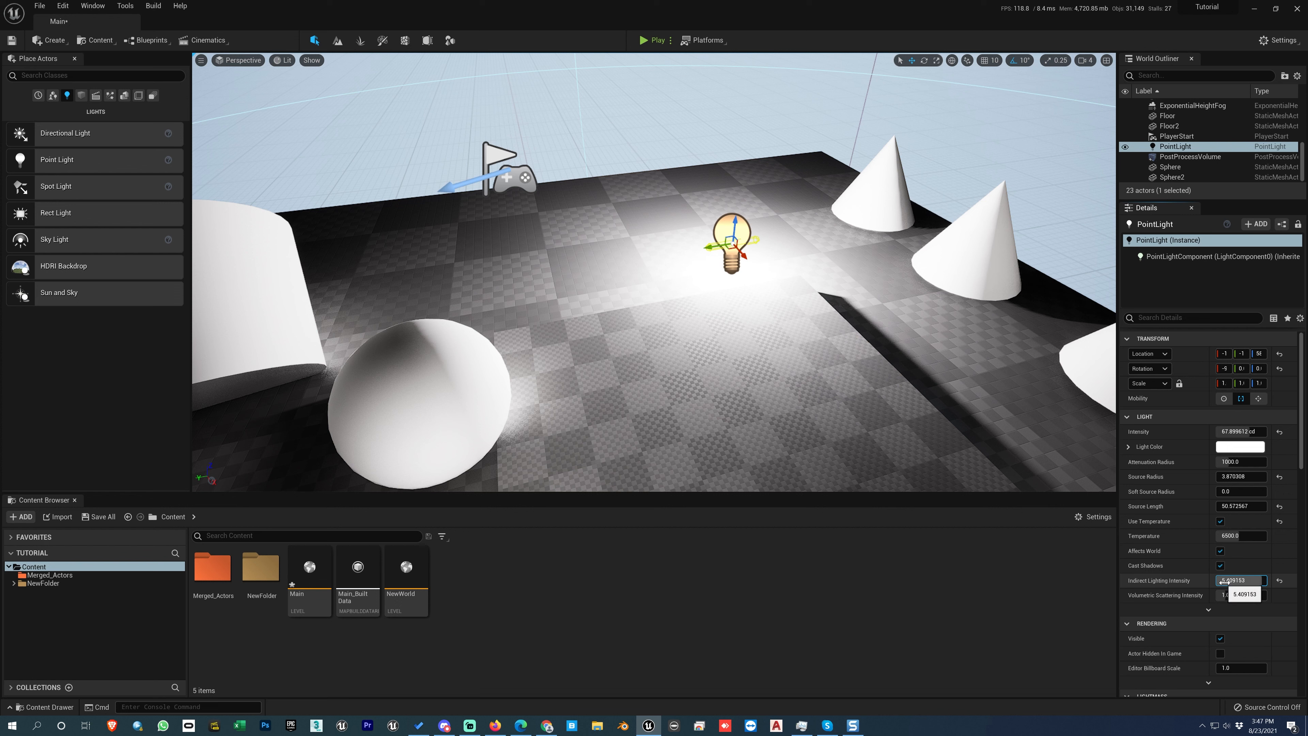
pyautogui.click(1236, 583)
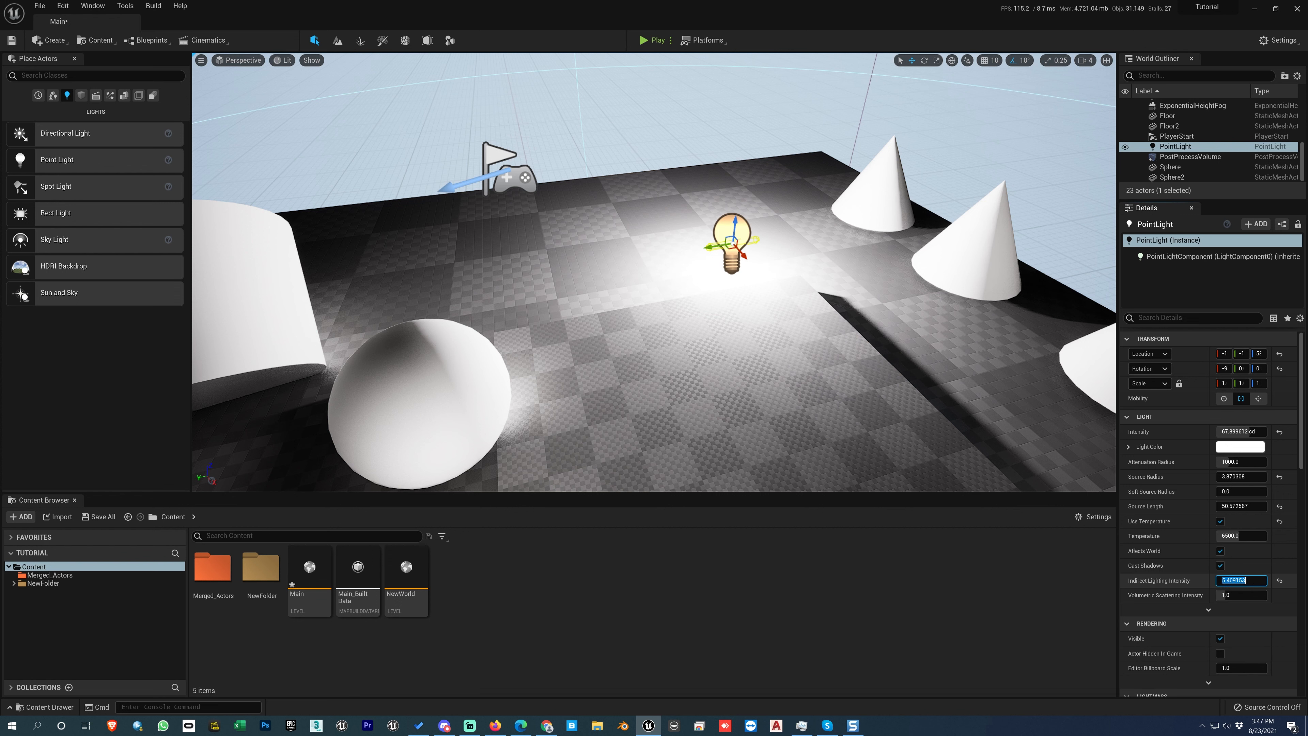
pyautogui.write('6.0')
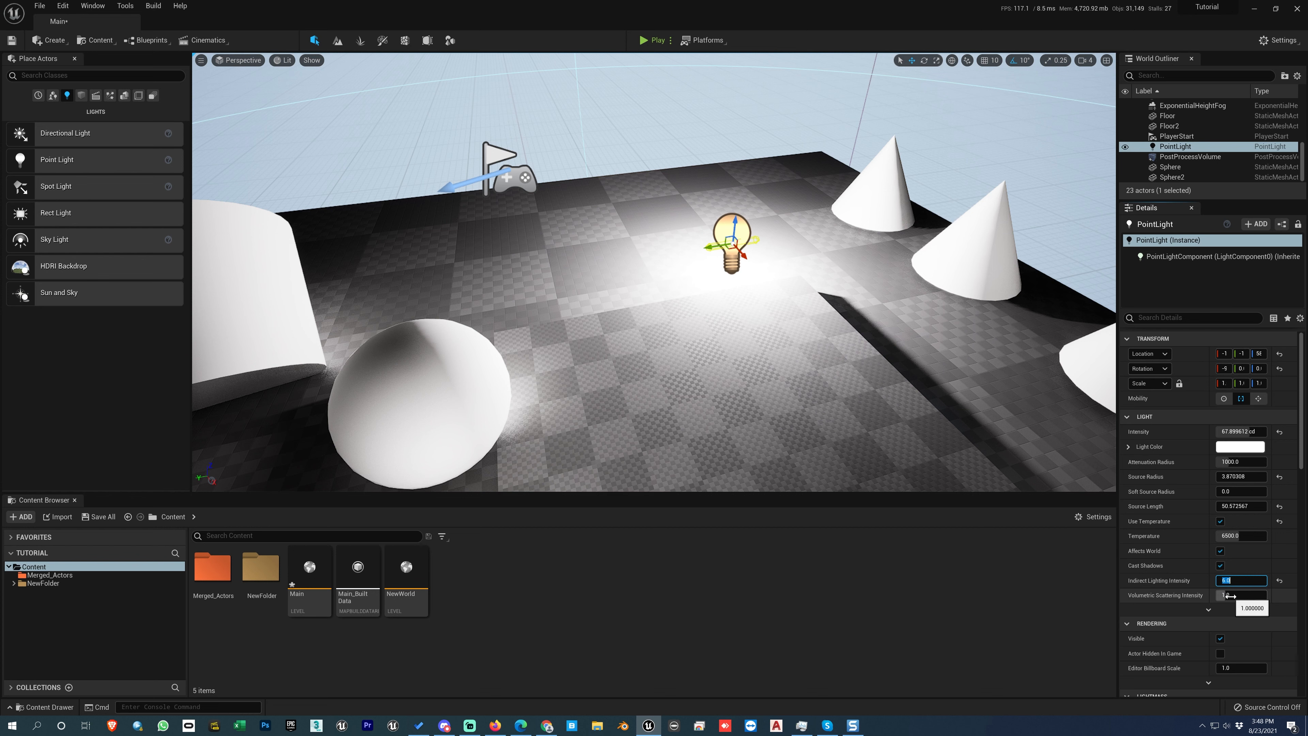
# Step: Try another Volumetric Scattering Intensity, and reset both it and Indirect Lighting Intensity to the default 1.0
pyautogui.moveTo(1237, 595); pyautogui.dragTo(1239, 595)
pyautogui.click(1279, 595)
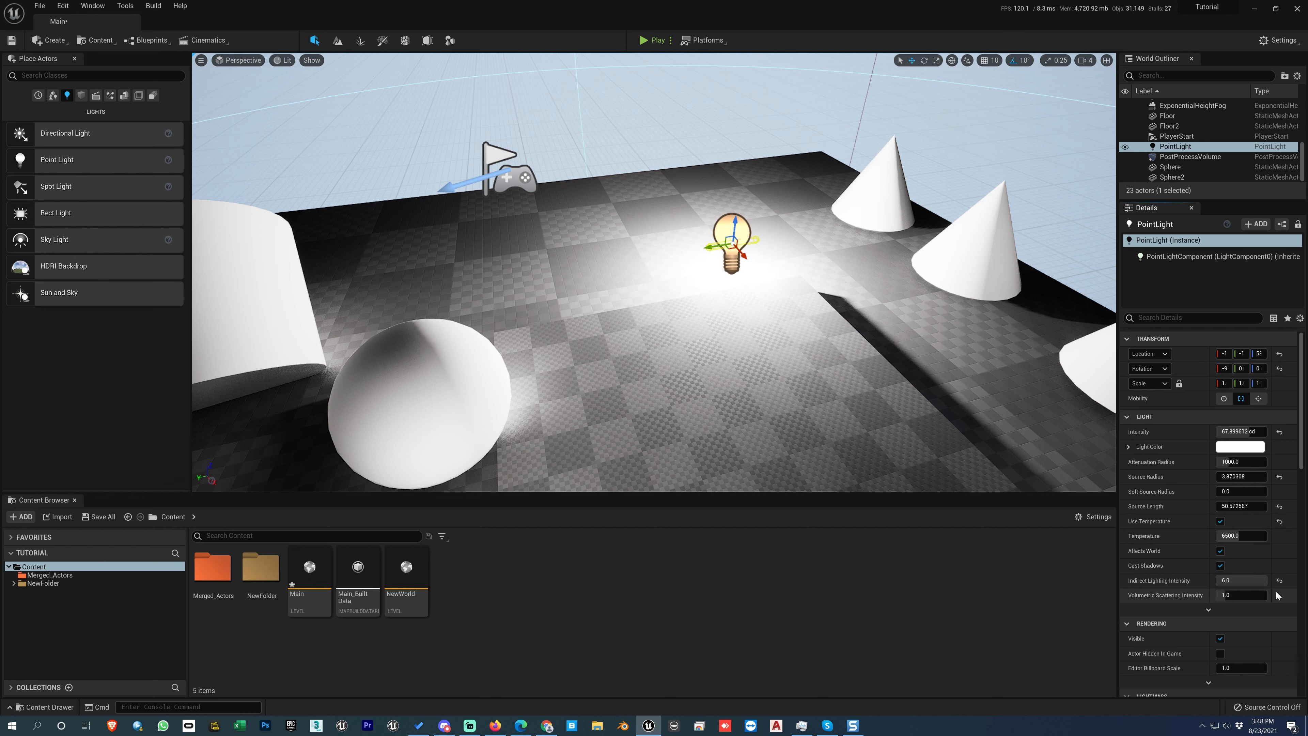
pyautogui.click(1279, 581)
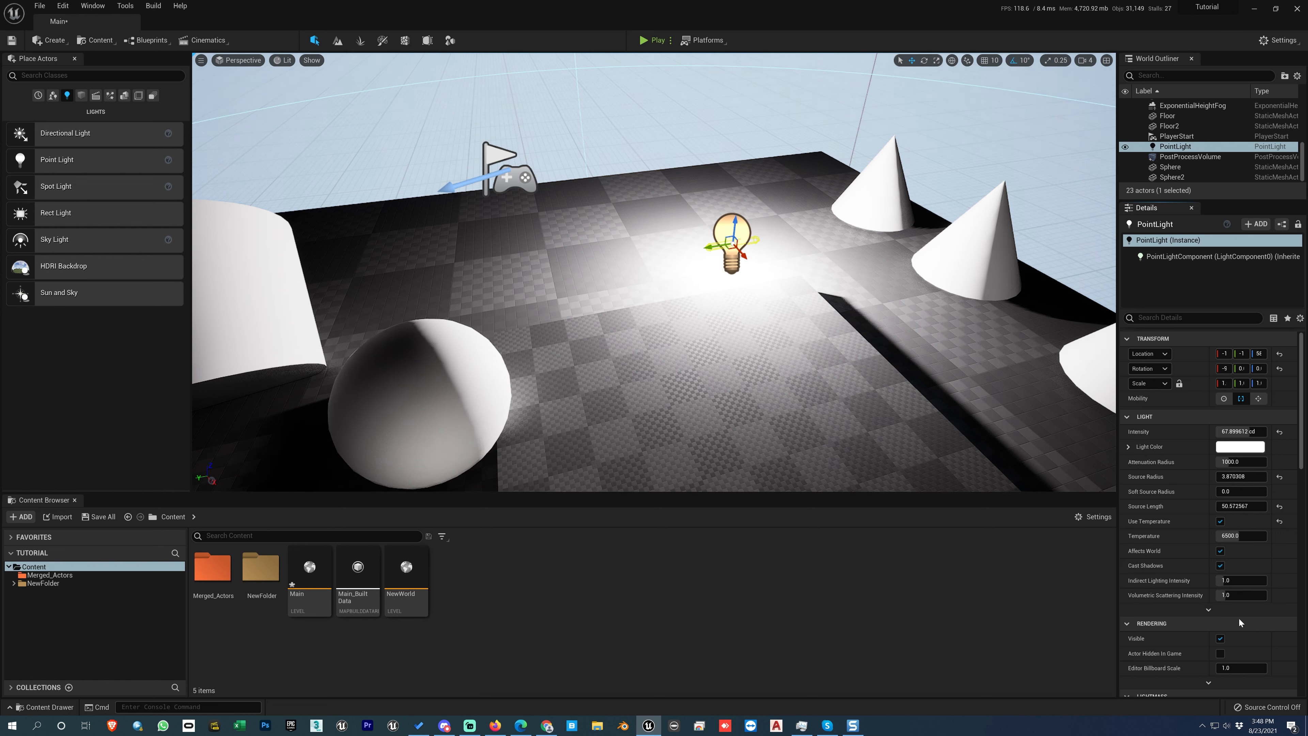
# Step: Toggle the point light's Visible option off and on, leaving it enabled
pyautogui.click(1220, 639)
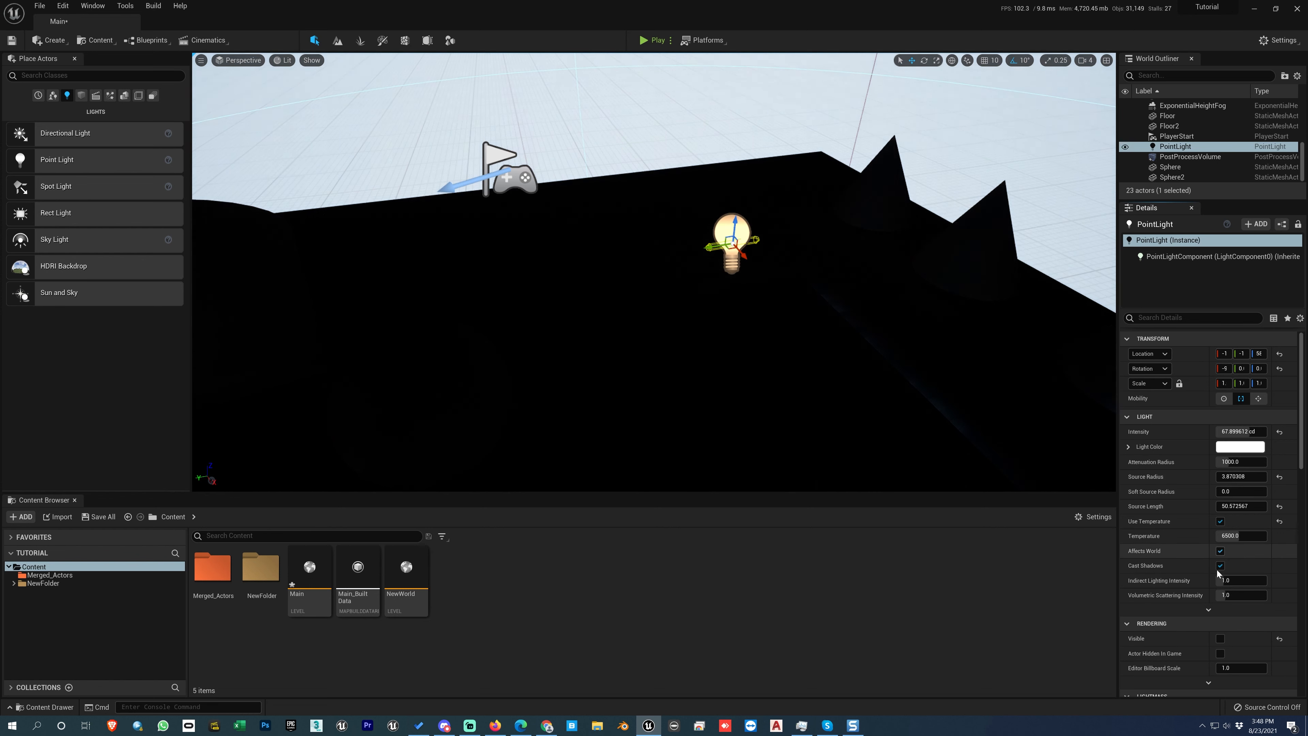
pyautogui.click(1222, 639)
pyautogui.click(1222, 638)
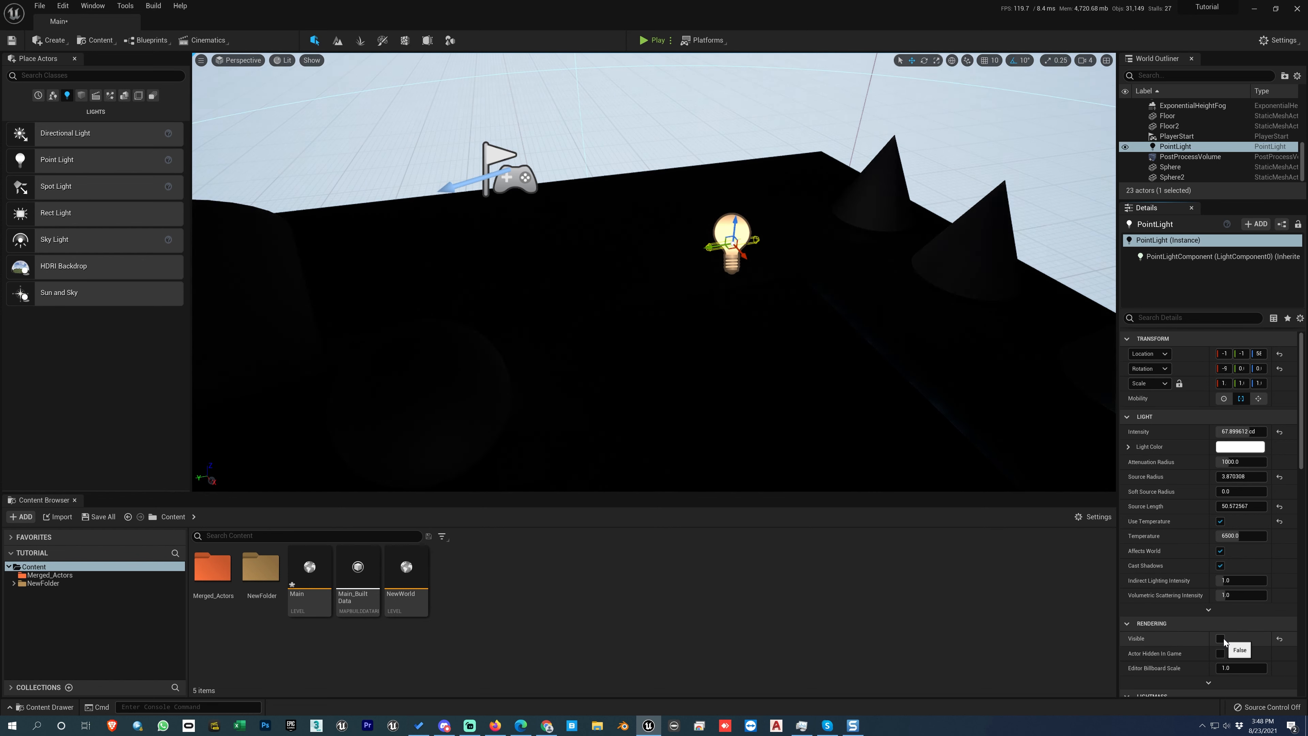
pyautogui.click(1222, 639)
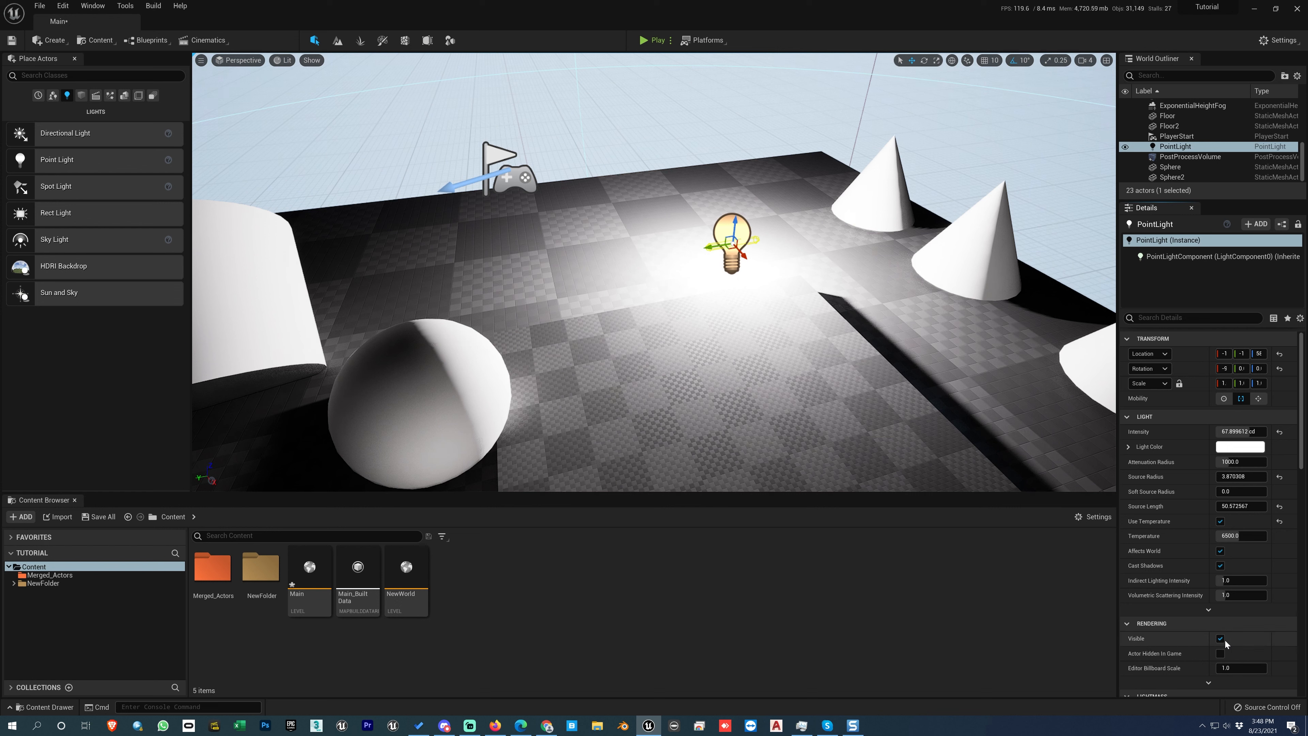
# Step: Enable Actor Hidden In Game for the point light, test it in play mode, and disable the option again
pyautogui.click(1220, 654)
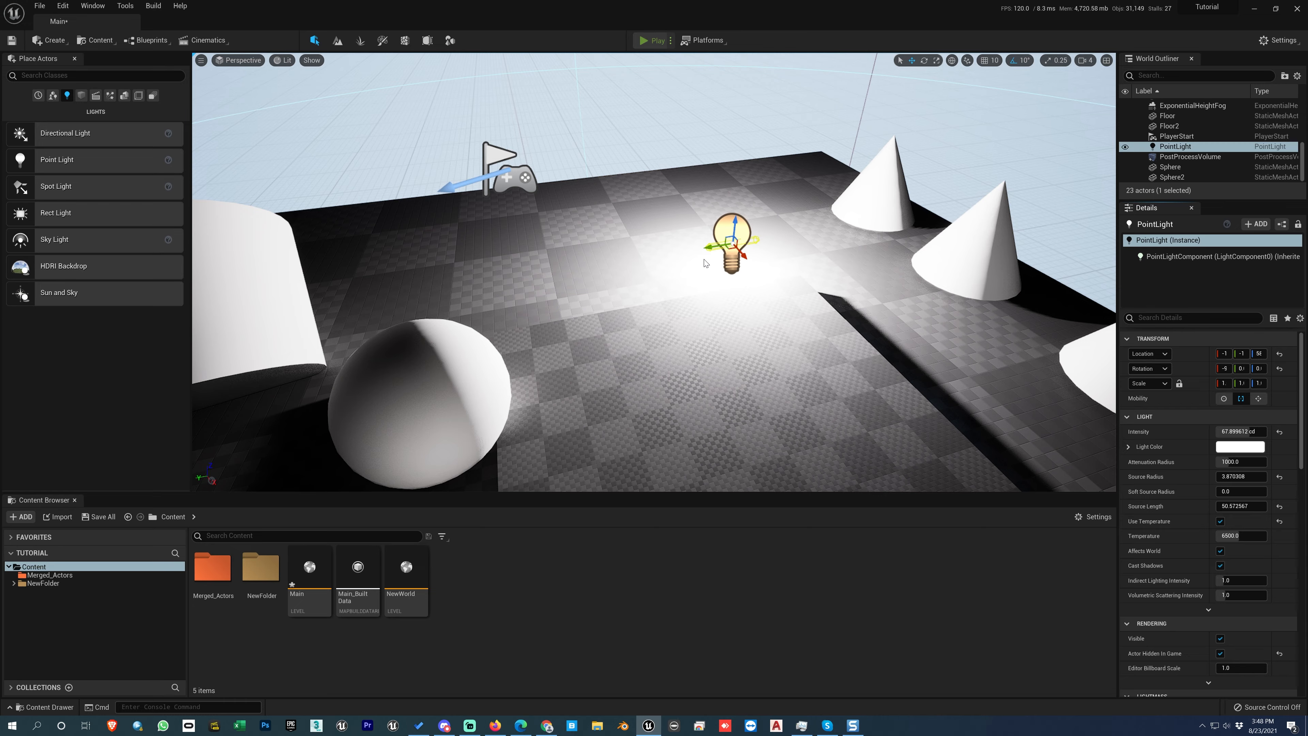
pyautogui.press('Escape')
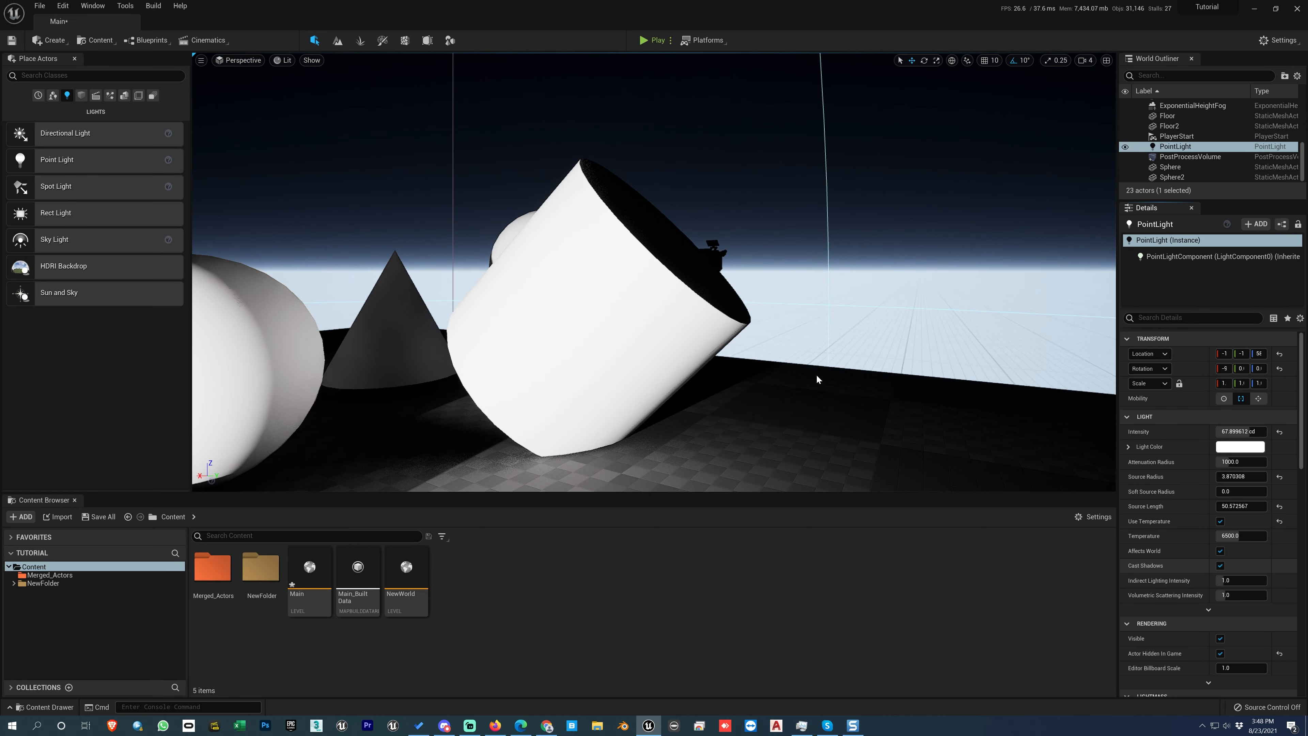
pyautogui.moveTo(817, 369); pyautogui.dragTo(805, 375, button='right')
pyautogui.press('s')
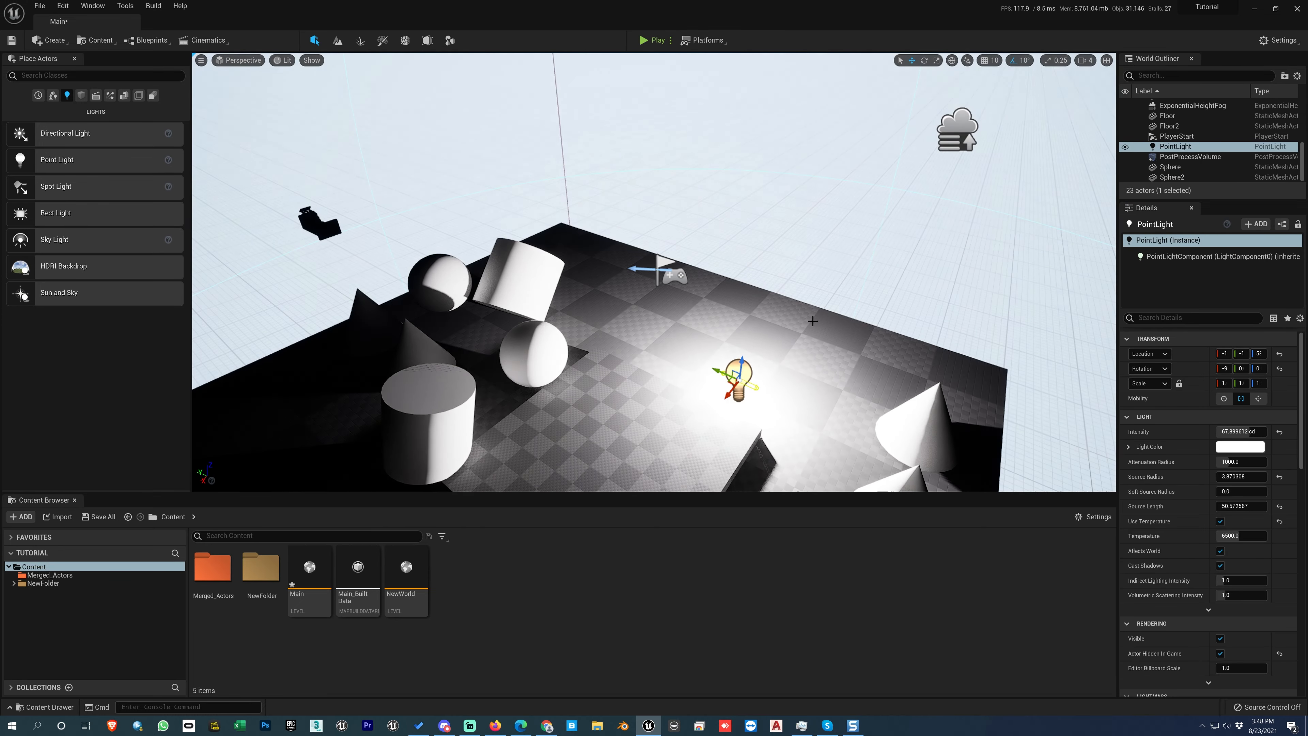
pyautogui.click(1220, 653)
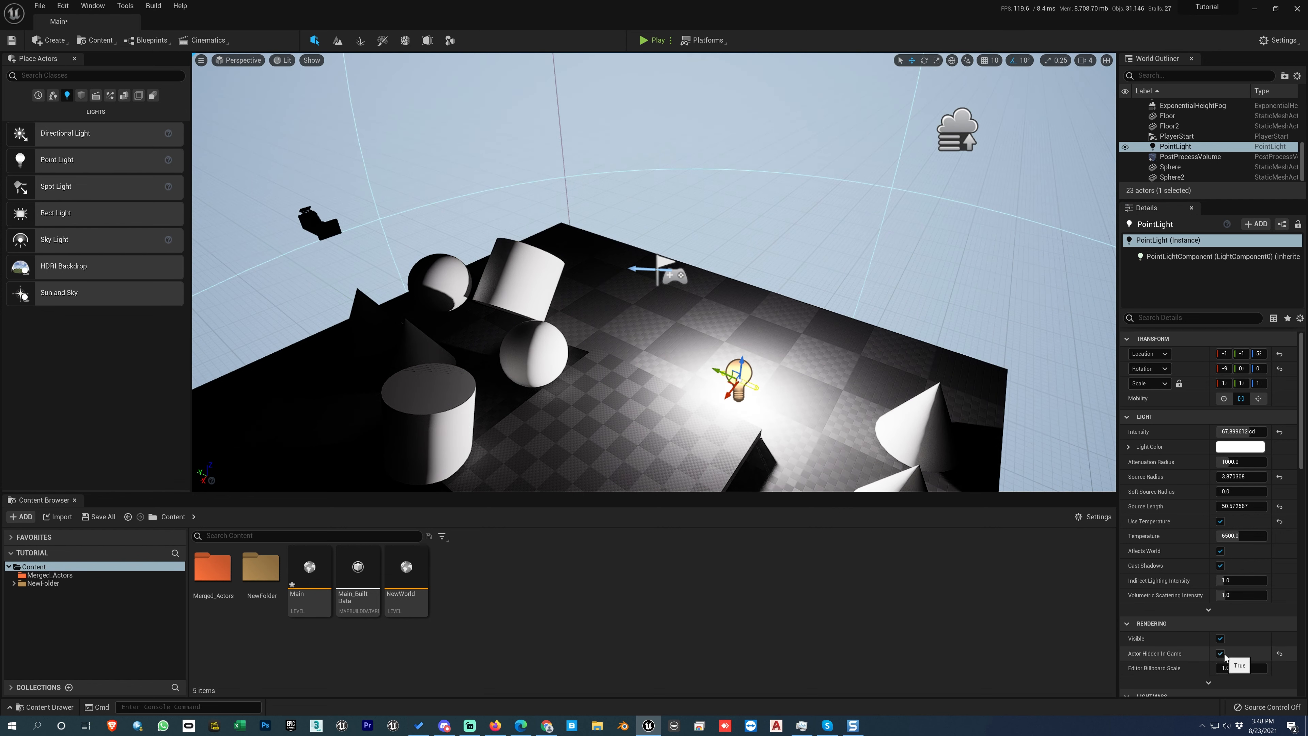
# Step: Set the point light's Editor Billboard Scale to about 1.06 and review its remaining properties, including light function, light profiles and ray tracing
pyautogui.moveTo(1241, 668)
pyautogui.mouseDown()
pyautogui.moveTo(1267, 668)
pyautogui.moveTo(1230, 667)
pyautogui.moveTo(1252, 668)
pyautogui.mouseUp()
pyautogui.scroll(-5, 1184, 648)
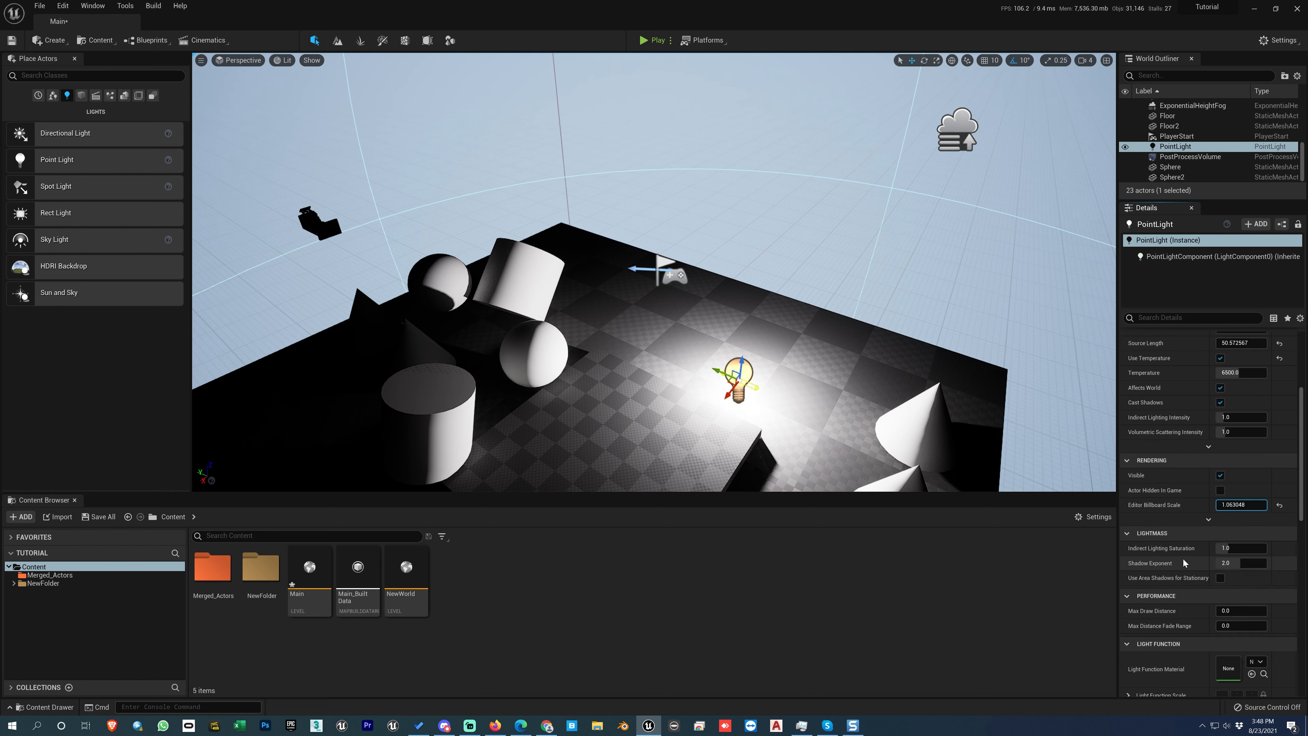
pyautogui.scroll(-7, 1176, 665)
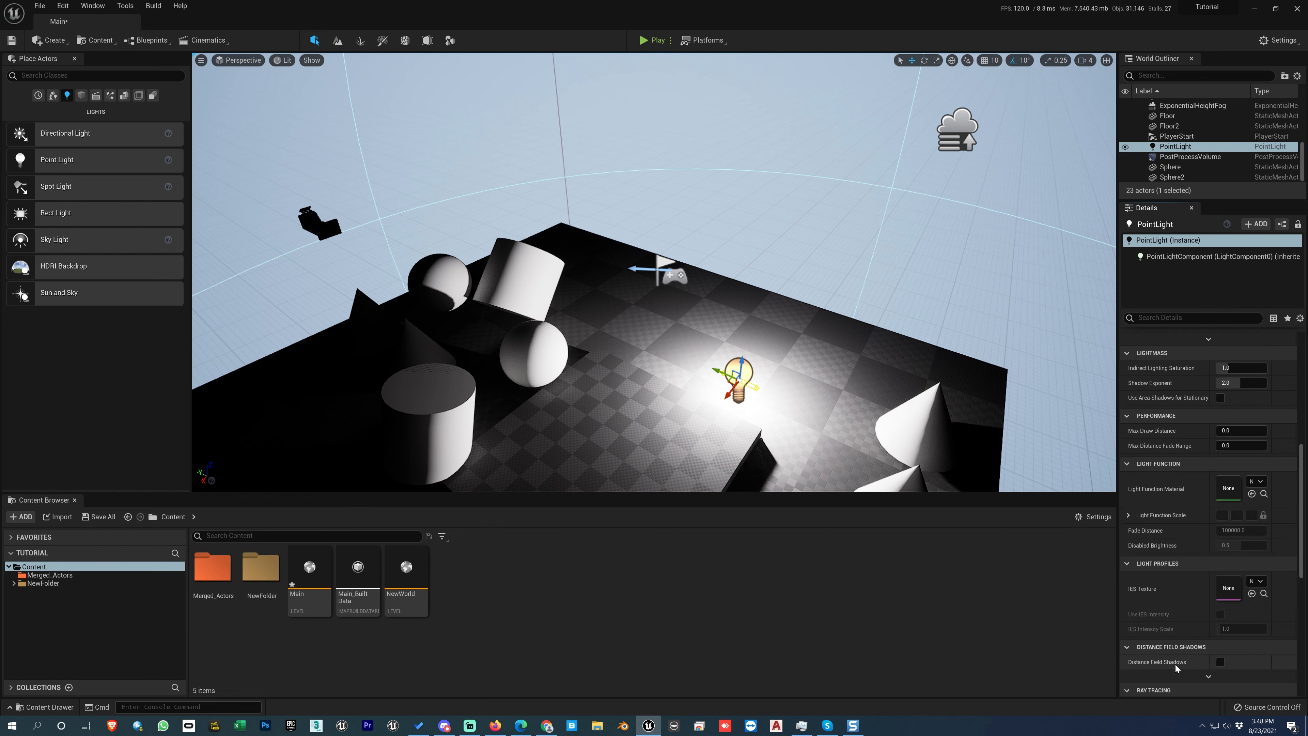
pyautogui.scroll(-4, 1176, 669)
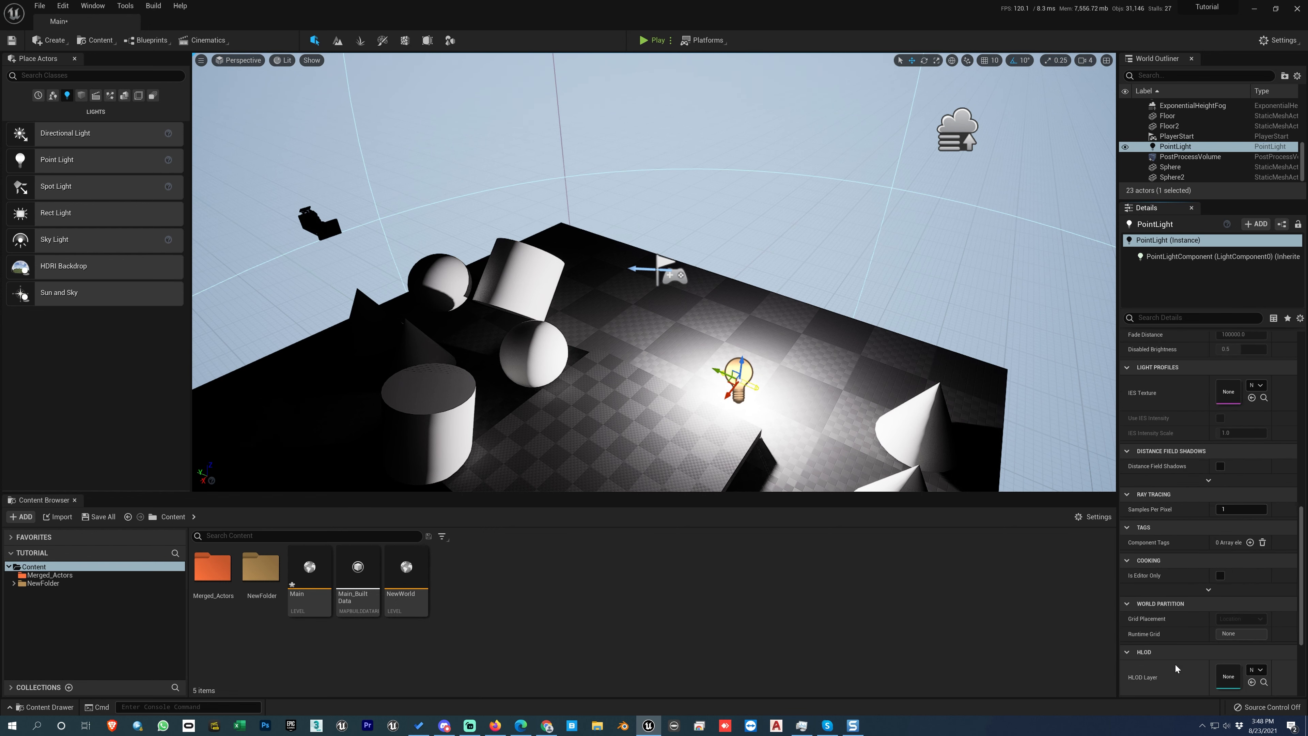
pyautogui.scroll(3, 1175, 664)
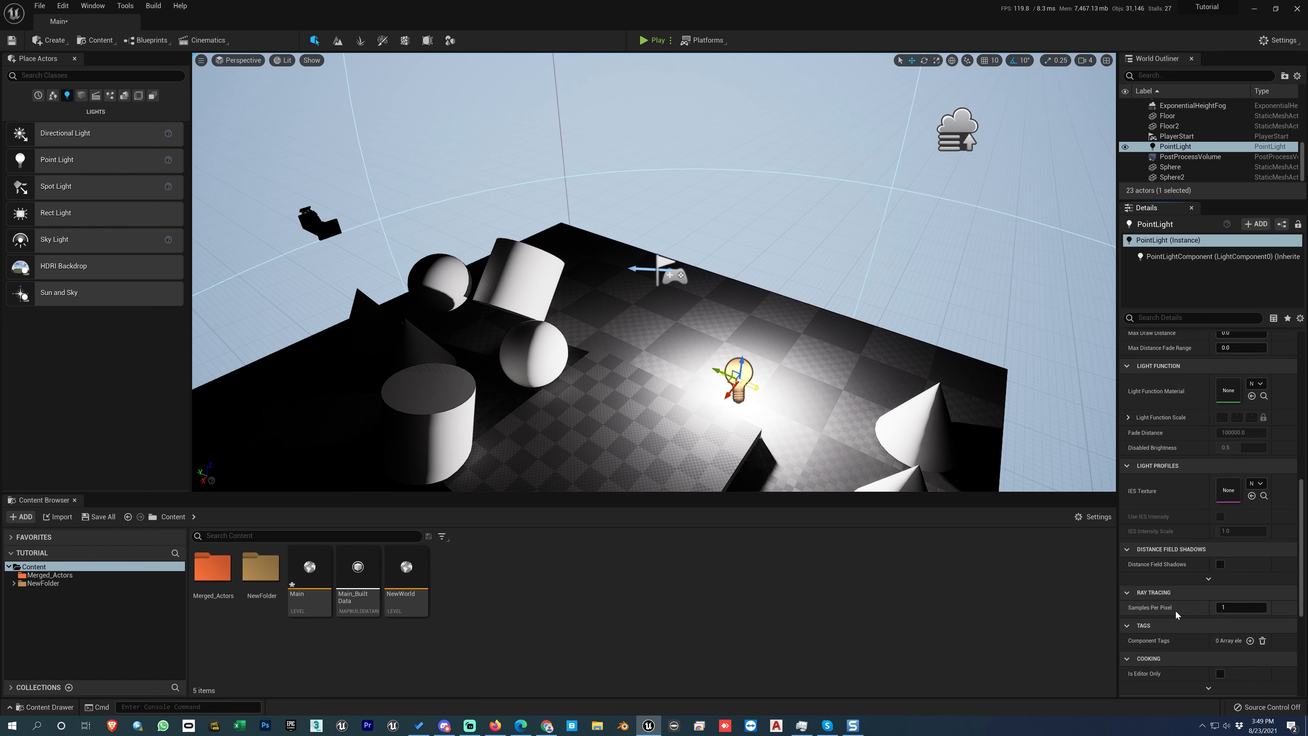
pyautogui.scroll(-1, 1176, 611)
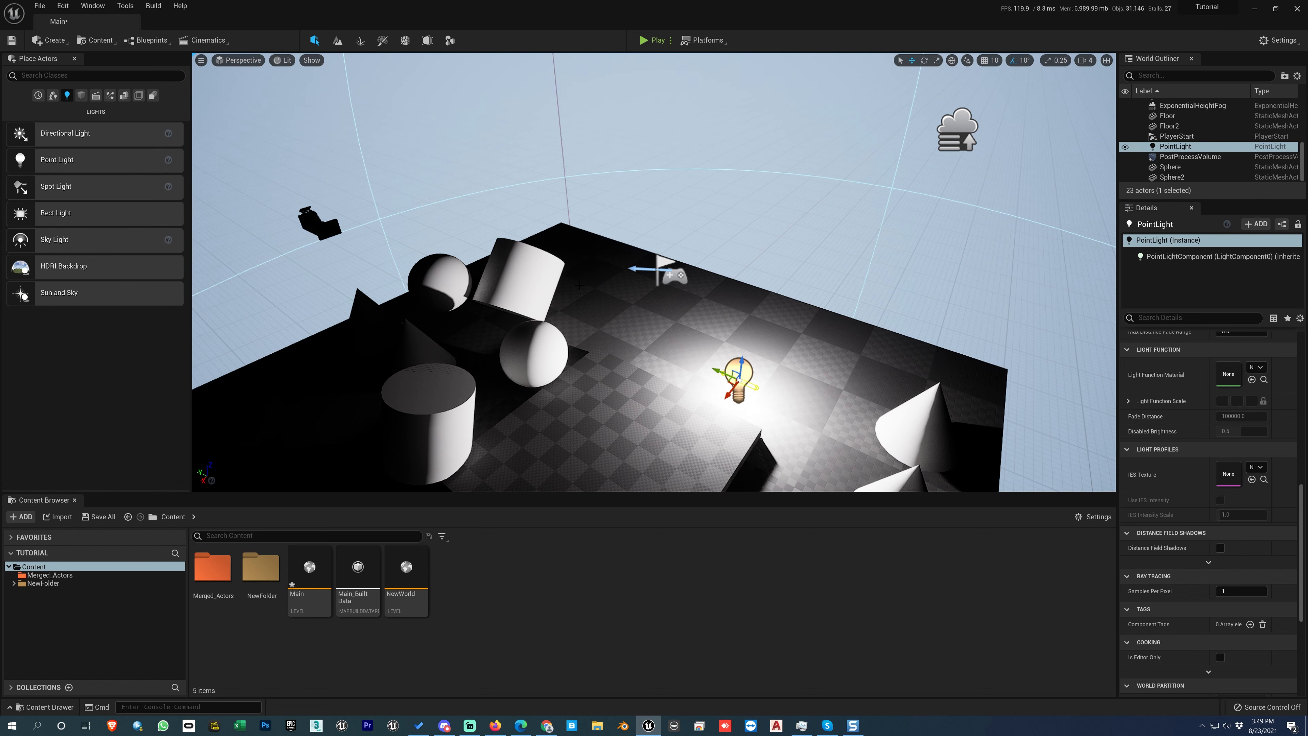
# Step: Delete the point light and place a spot light raised high above the middle of the floor
pyautogui.moveTo(580, 285); pyautogui.dragTo(591, 297, button='right')
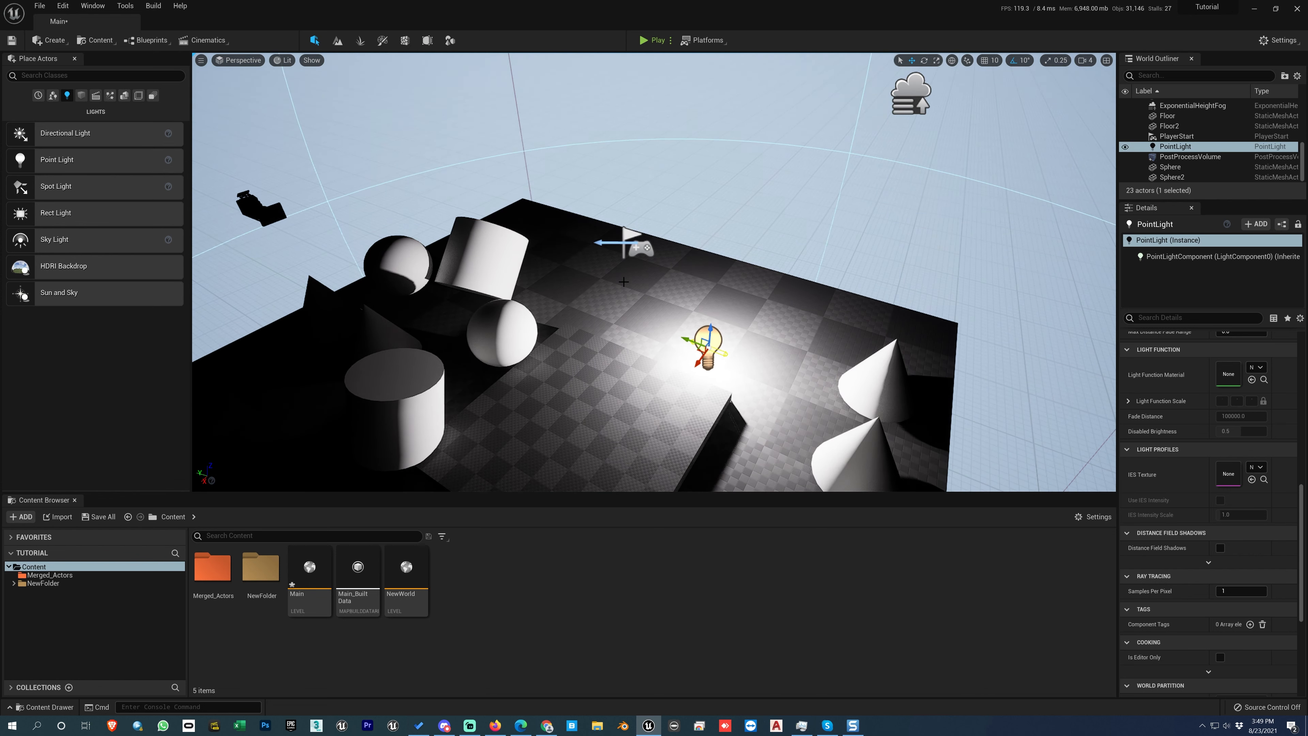
pyautogui.press('Delete')
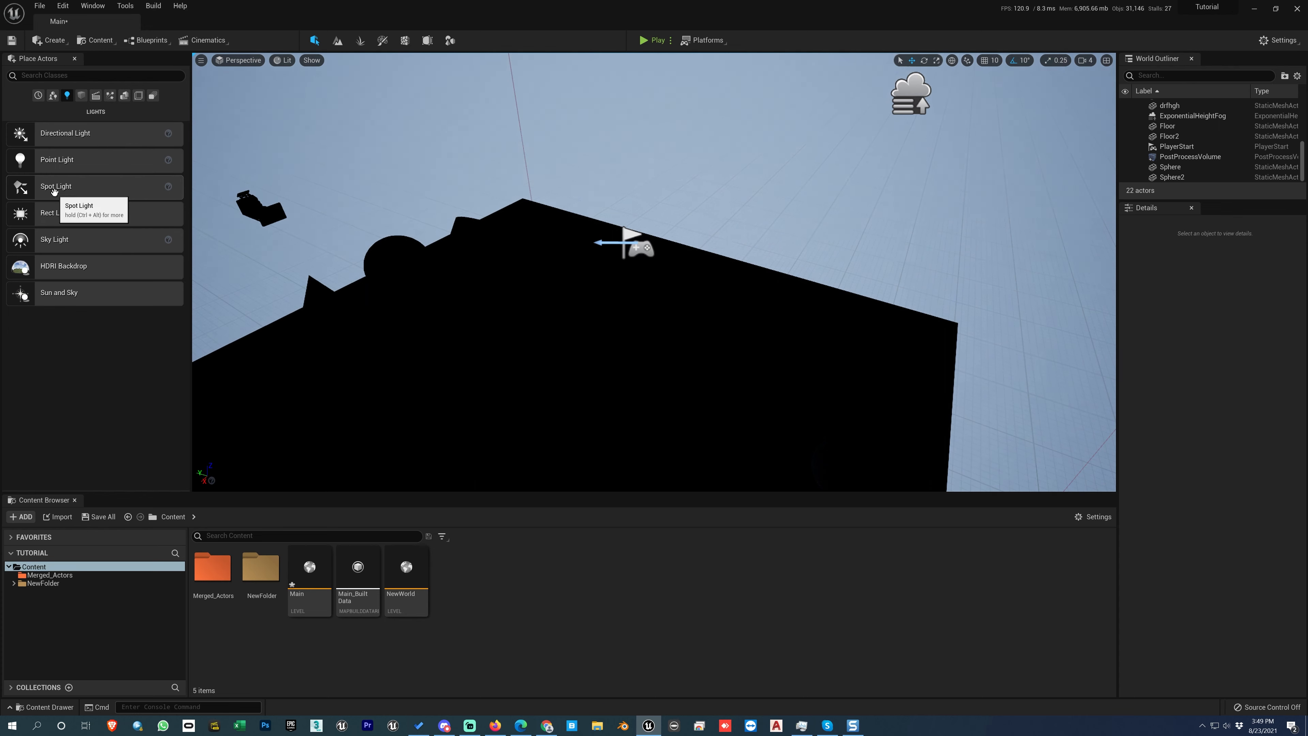
pyautogui.moveTo(54, 191); pyautogui.dragTo(621, 327)
pyautogui.moveTo(616, 282); pyautogui.dragTo(611, 161)
# Step: Set the spot light's intensity to 5000 cd
pyautogui.scroll(9, 1194, 450)
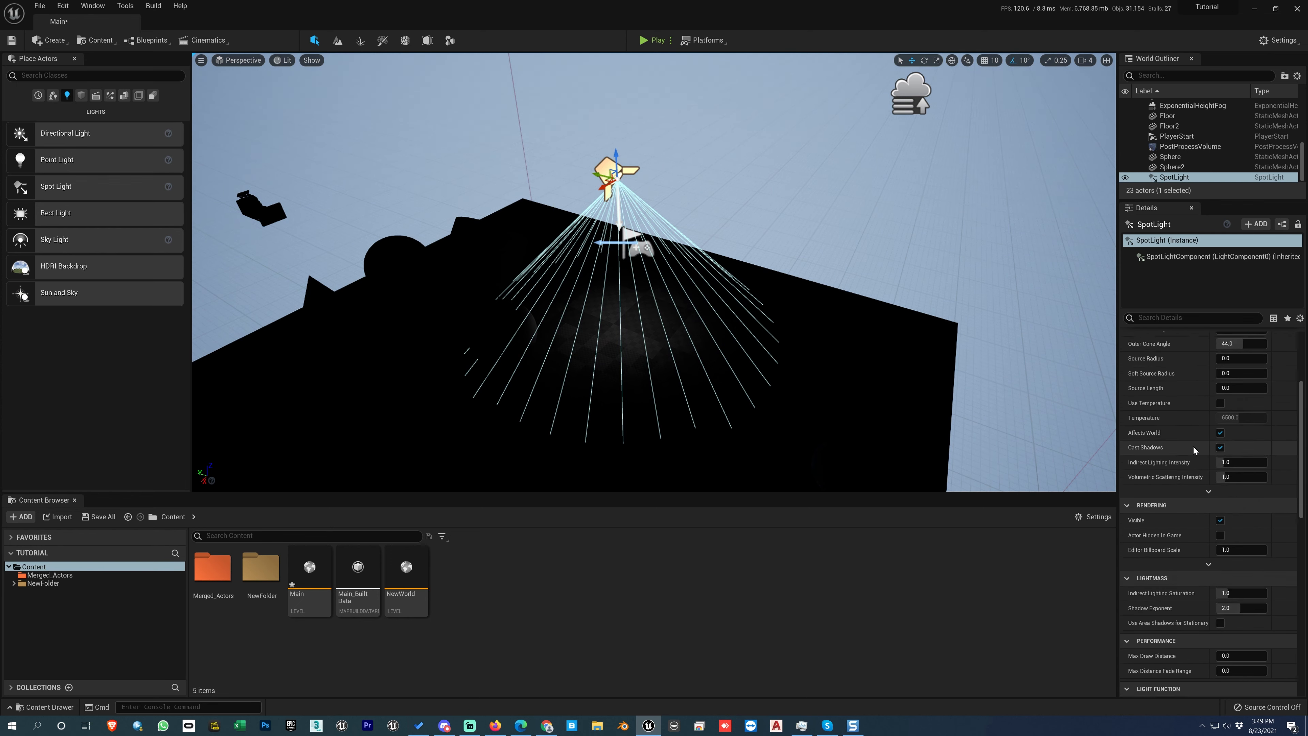
pyautogui.scroll(4, 1194, 450)
pyautogui.moveTo(1226, 431); pyautogui.dragTo(1267, 432)
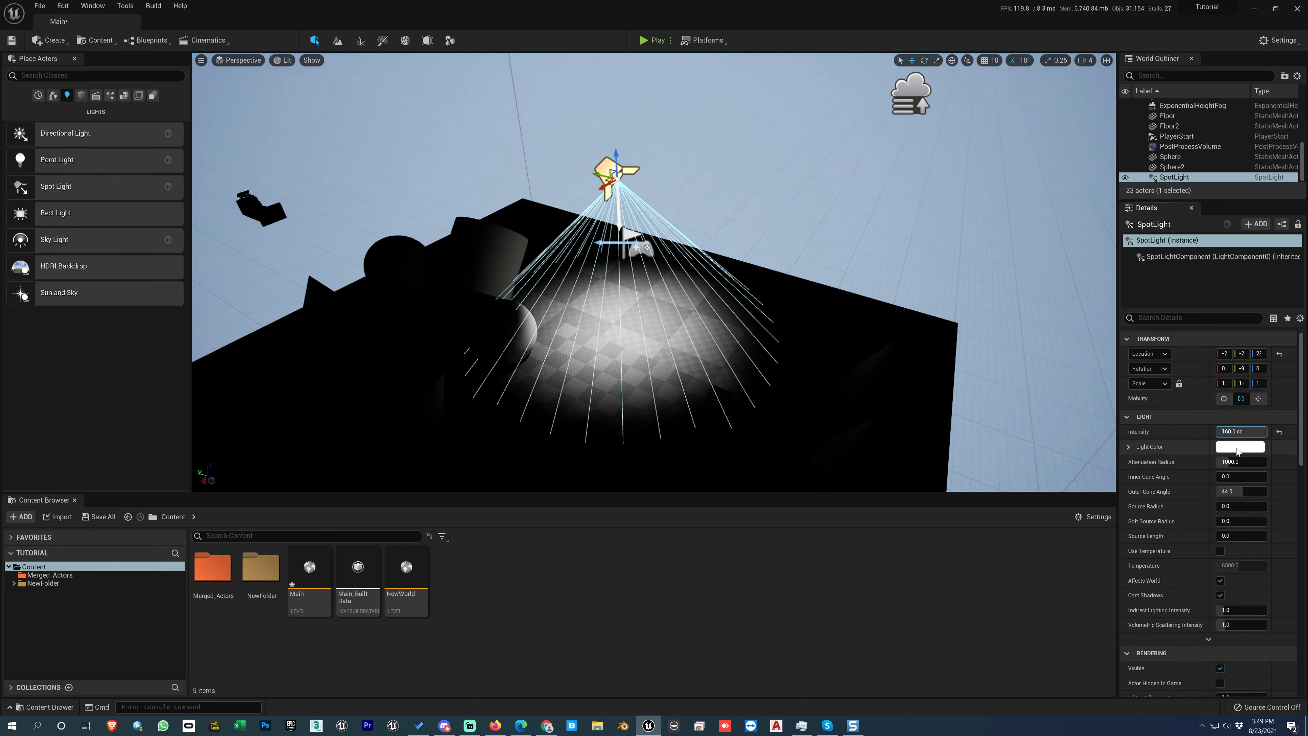
pyautogui.click(1241, 432)
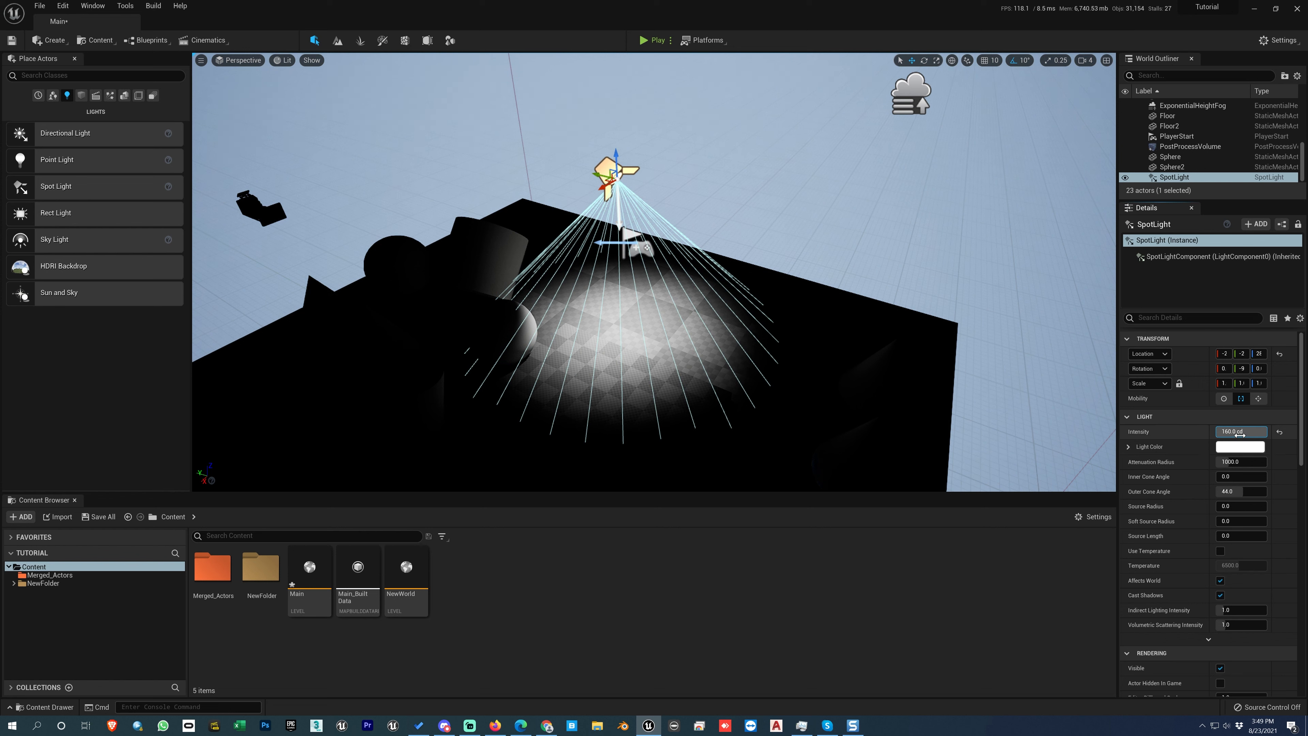
pyautogui.write('5000')
pyautogui.press('Return')
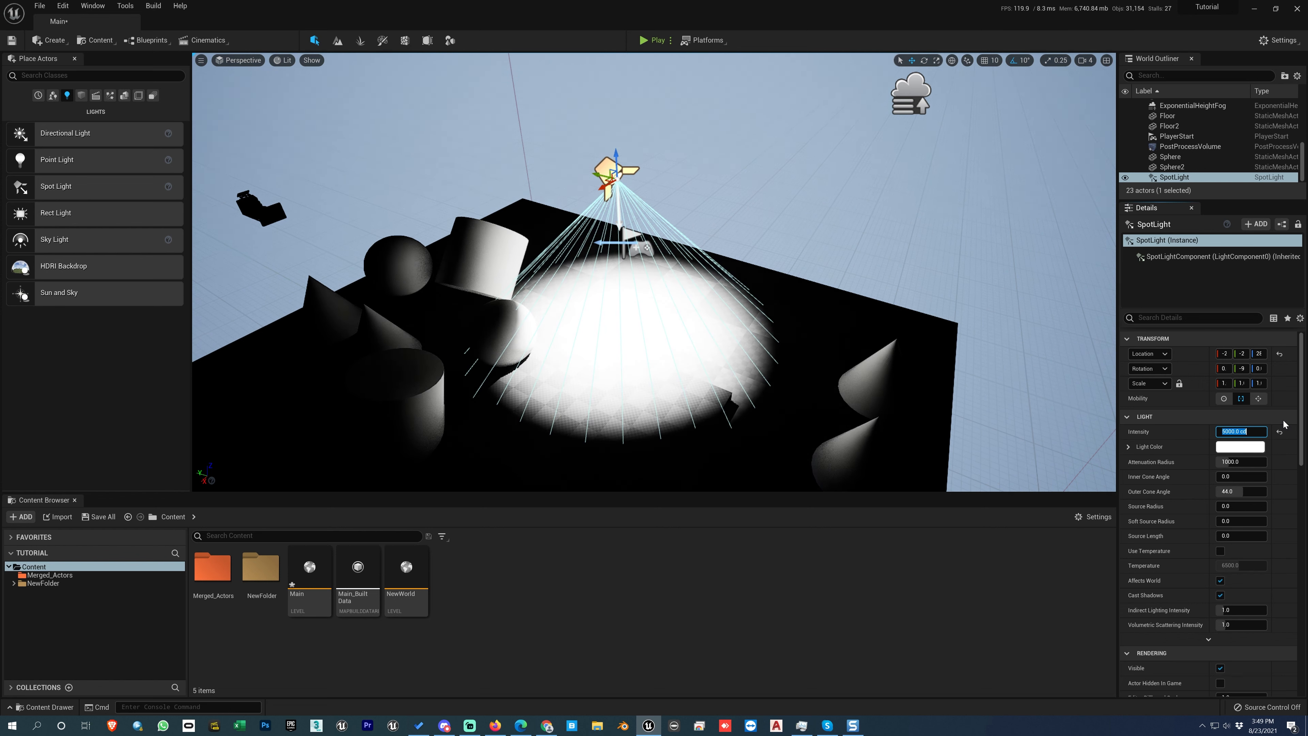
# Step: Reduce the spot light's attenuation radius to about 414.7, and try a wider inner cone angle before resetting it to 0
pyautogui.moveTo(1217, 463)
pyautogui.mouseDown()
pyautogui.moveTo(1185, 464)
pyautogui.moveTo(1216, 464)
pyautogui.mouseUp()
pyautogui.moveTo(1239, 462); pyautogui.dragTo(1252, 476)
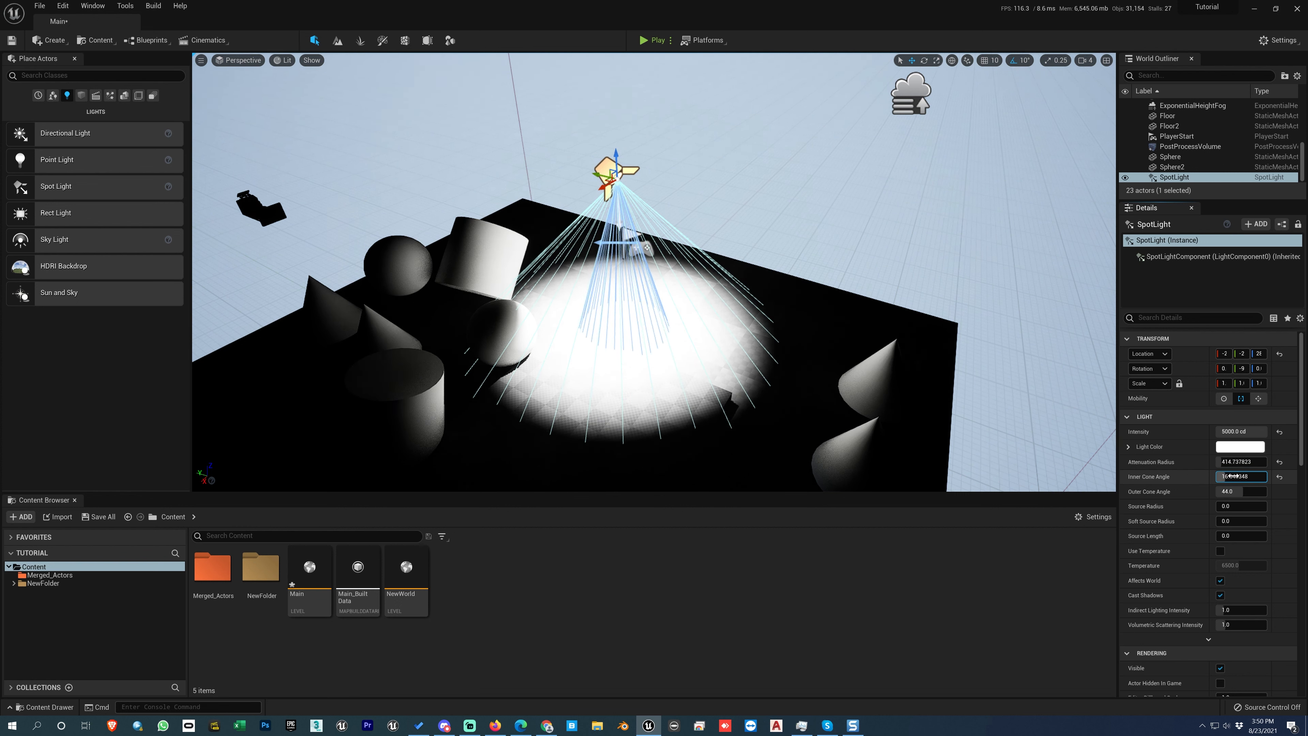
pyautogui.click(1279, 477)
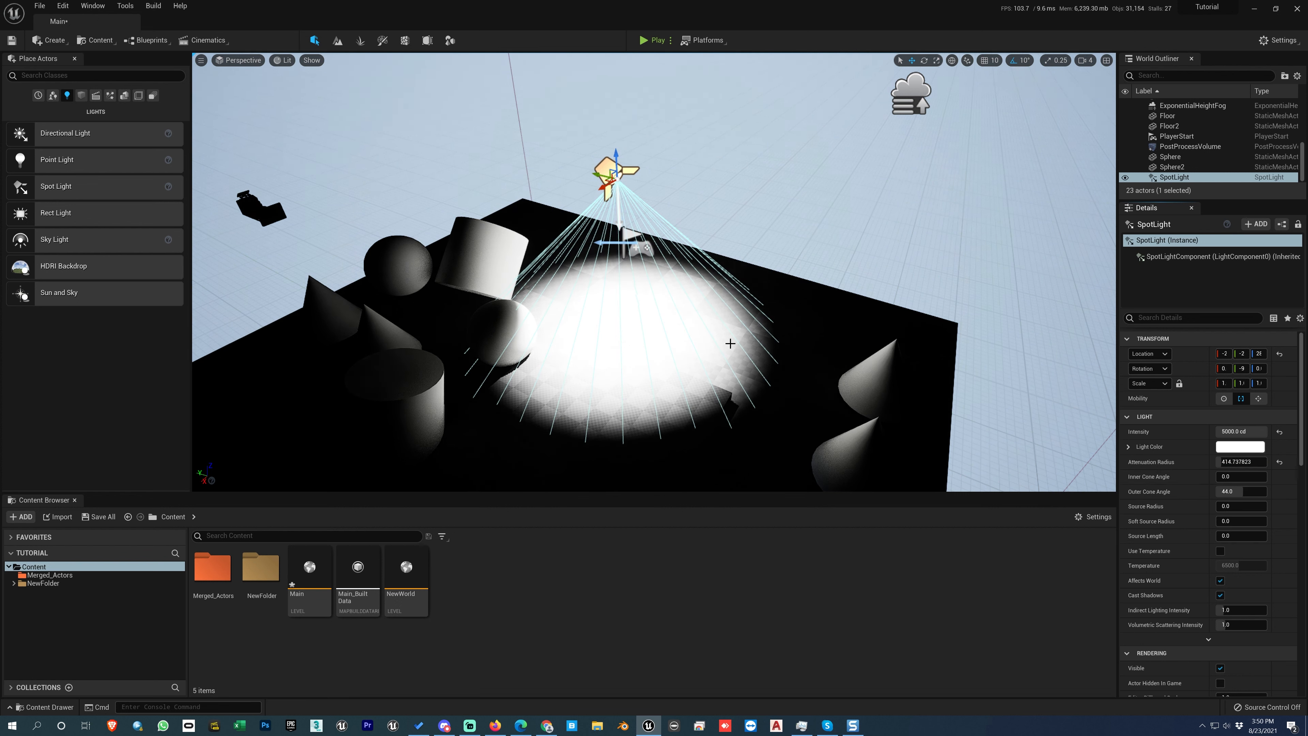
# Step: Increase the spot light's inner cone angle to about 38.3 and check the lit circle's edge on the floor
pyautogui.moveTo(619, 309); pyautogui.dragTo(693, 294, button='right')
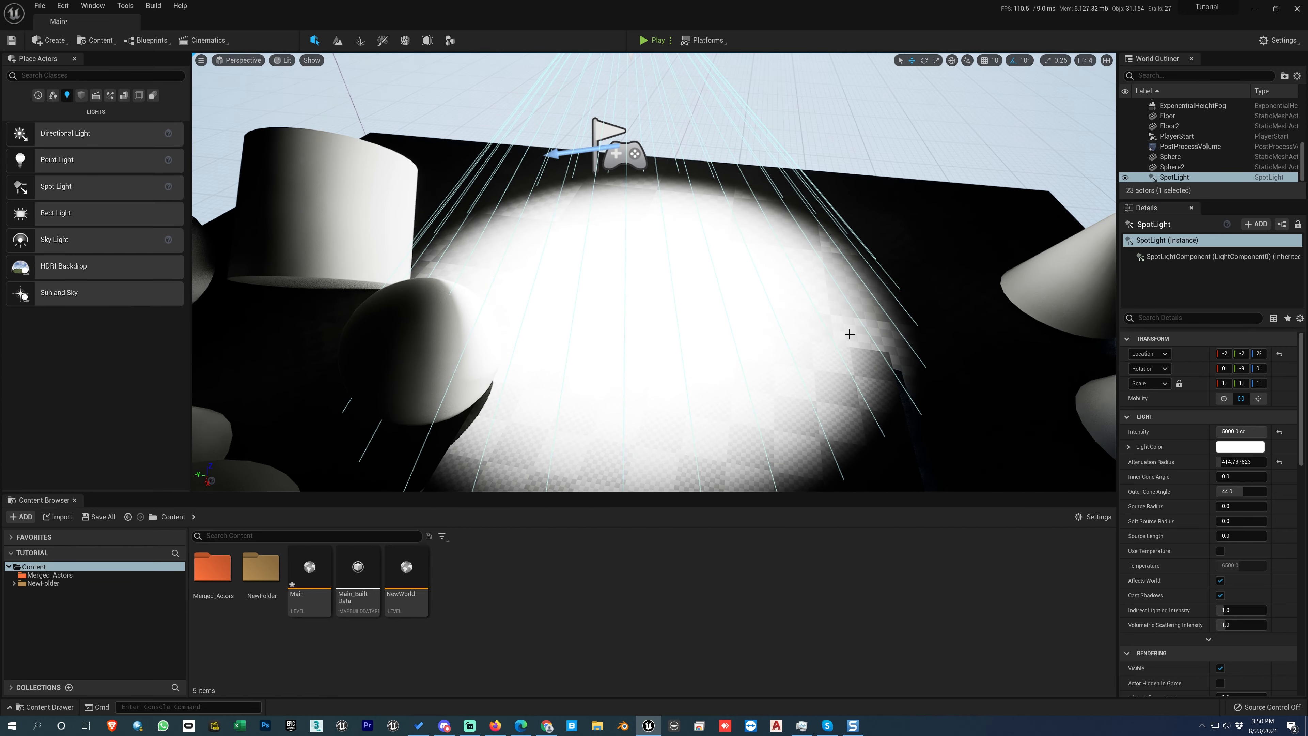
pyautogui.moveTo(1226, 478); pyautogui.dragTo(1267, 479)
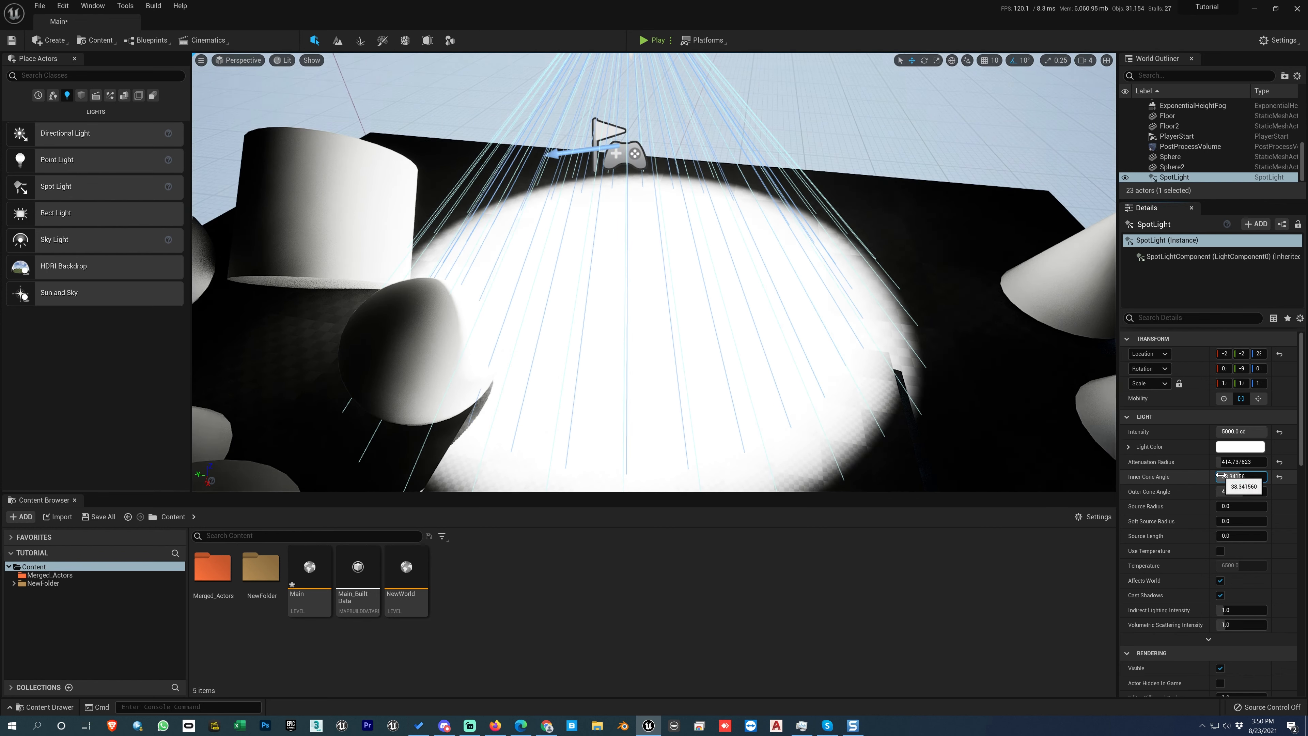
pyautogui.scroll(-2, 797, 339)
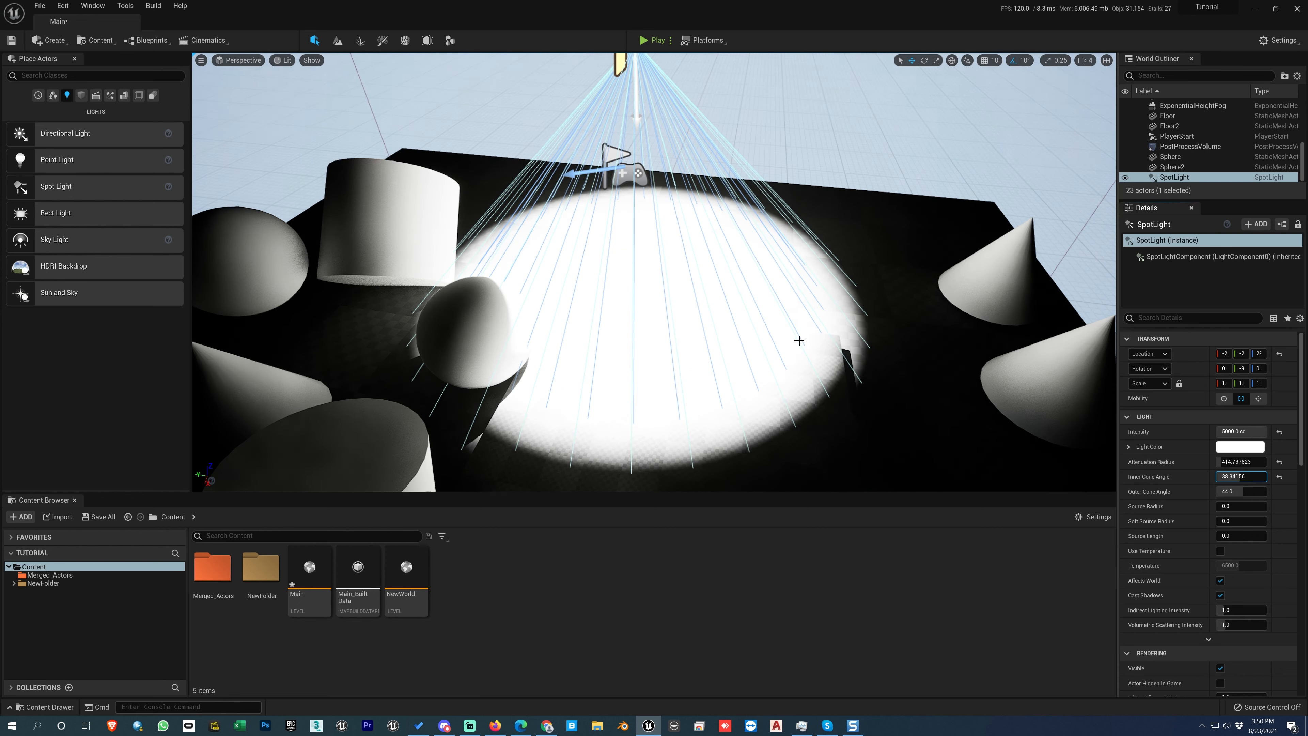
# Step: Set the spot light's intensity to 160 cd and widen its inner and outer cone angles to about 47.2
pyautogui.keyDown('alt'); pyautogui.moveTo(755, 290); pyautogui.dragTo(713, 322); pyautogui.keyUp('alt')
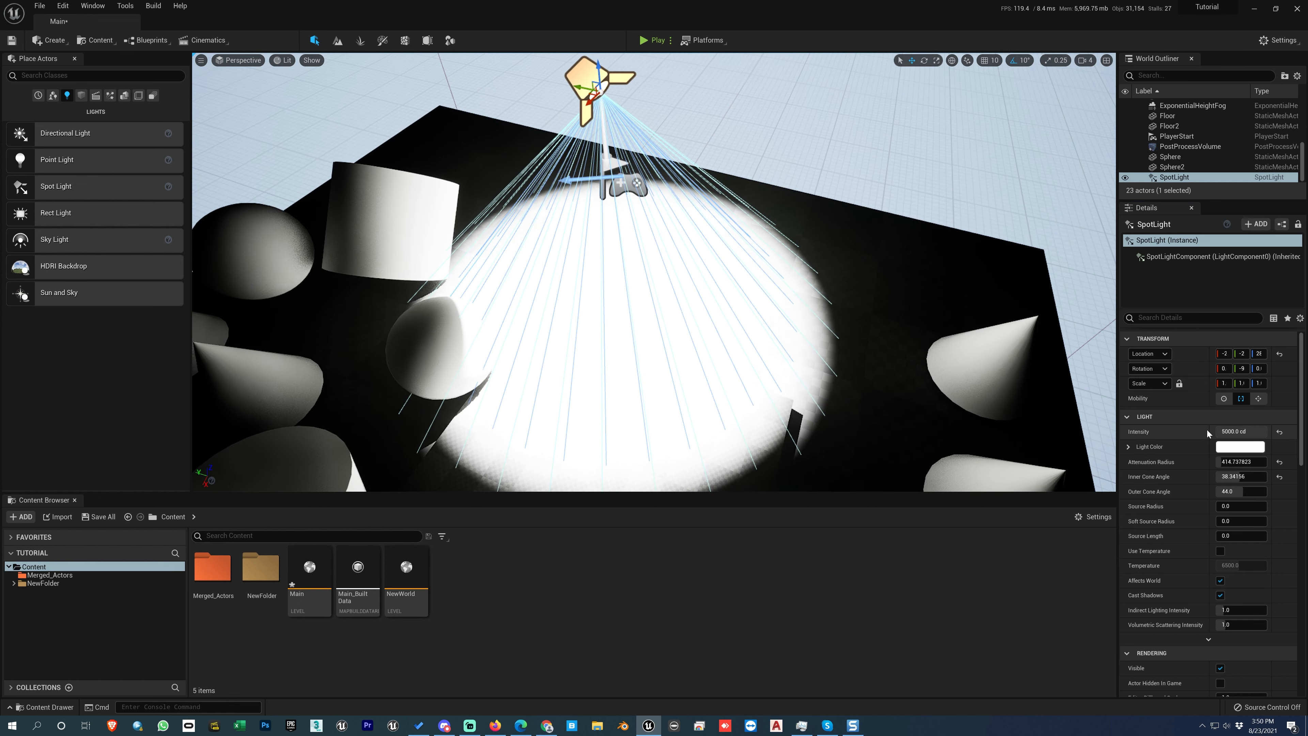
pyautogui.moveTo(1241, 432)
pyautogui.mouseDown()
pyautogui.moveTo(1216, 432)
pyautogui.moveTo(1267, 431)
pyautogui.mouseUp()
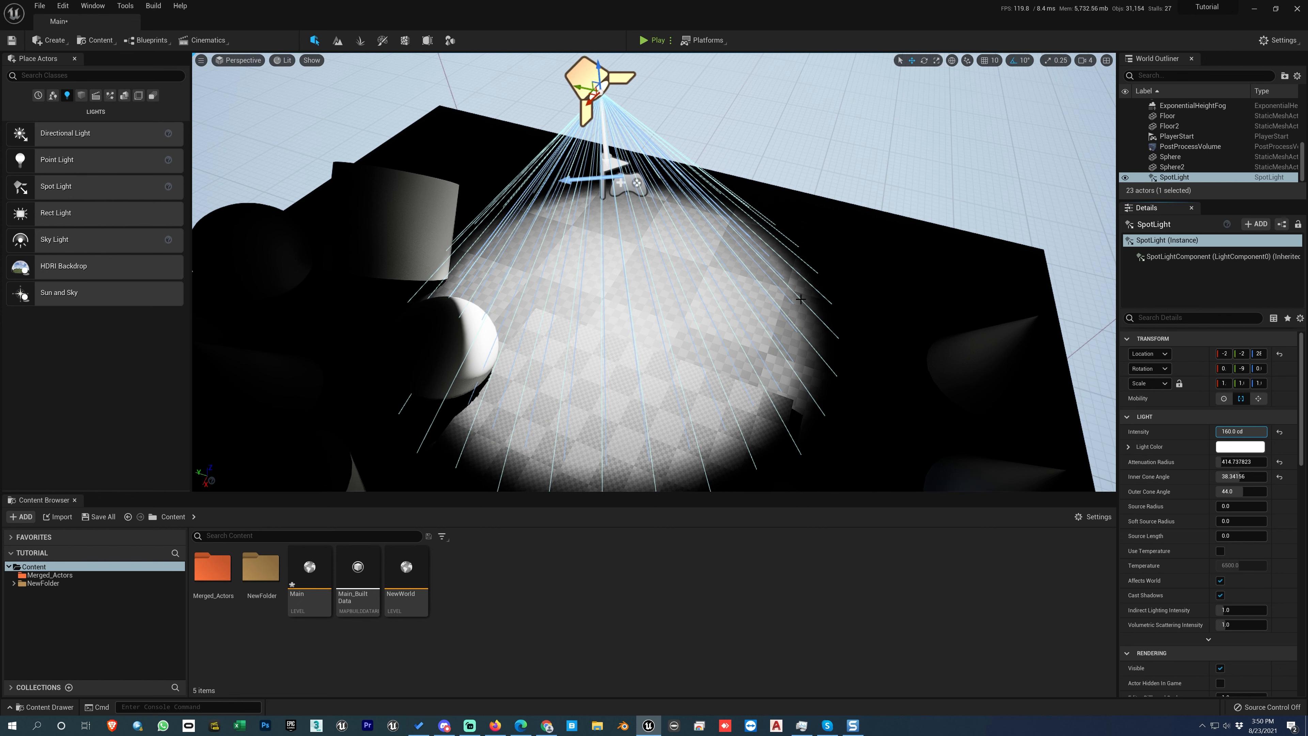
pyautogui.moveTo(1242, 477)
pyautogui.mouseDown()
pyautogui.moveTo(1262, 477)
pyautogui.moveTo(1245, 476)
pyautogui.mouseUp()
pyautogui.press('w')
pyautogui.moveTo(847, 374); pyautogui.dragTo(868, 376, button='right')
pyautogui.press('d')
pyautogui.press('w')
pyautogui.moveTo(584, 336); pyautogui.dragTo(616, 353, button='right')
pyautogui.scroll(3, 585, 336)
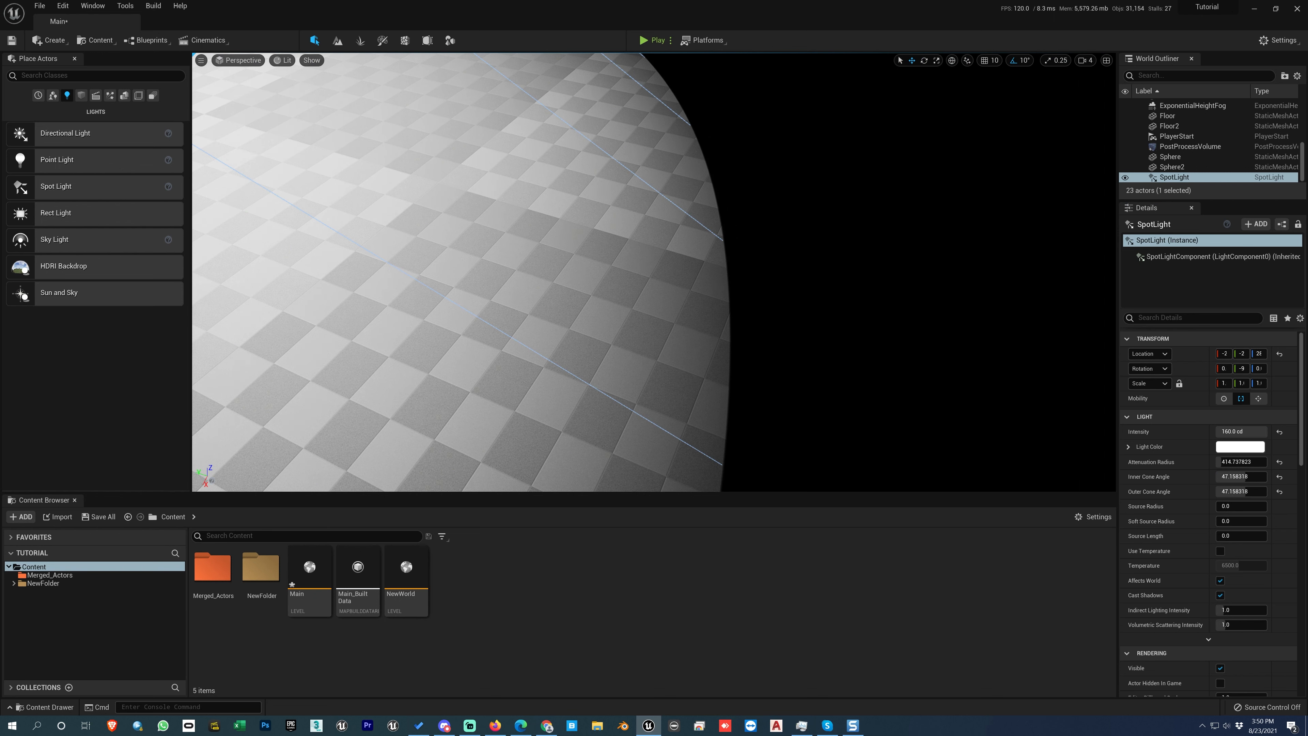
pyautogui.scroll(-4, 585, 337)
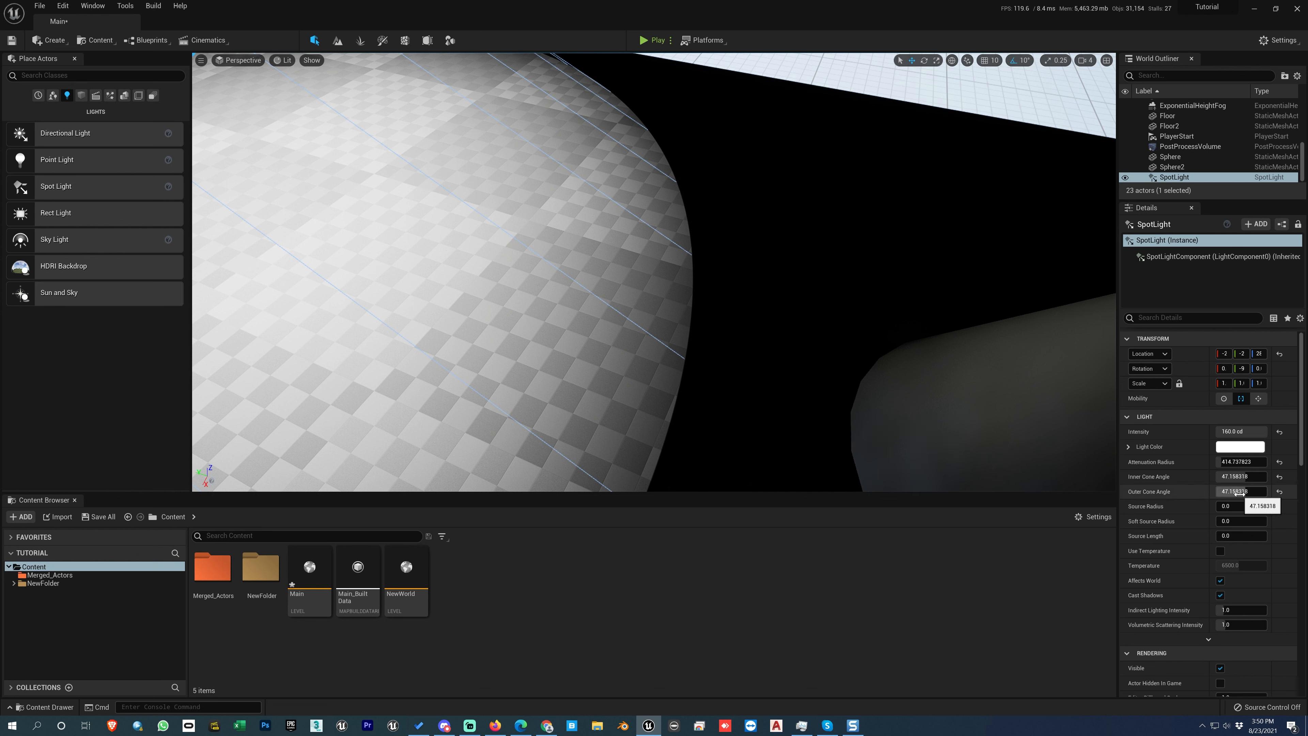
pyautogui.scroll(-2, 1238, 492)
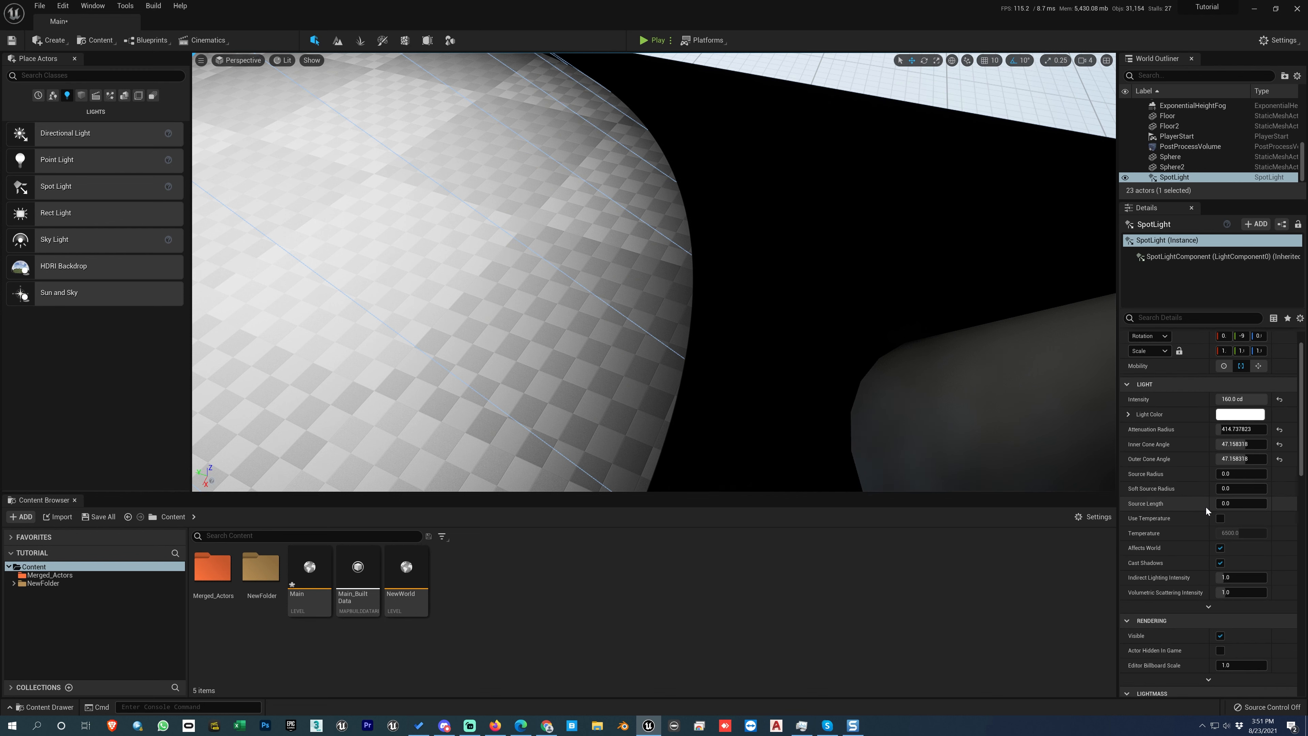
# Step: Increase the spot light's attenuation radius, with the outer cone angle at about 60.1 and the inner cone angle at about 17.6
pyautogui.scroll(2, 1205, 510)
pyautogui.moveTo(1236, 492); pyautogui.dragTo(1272, 492)
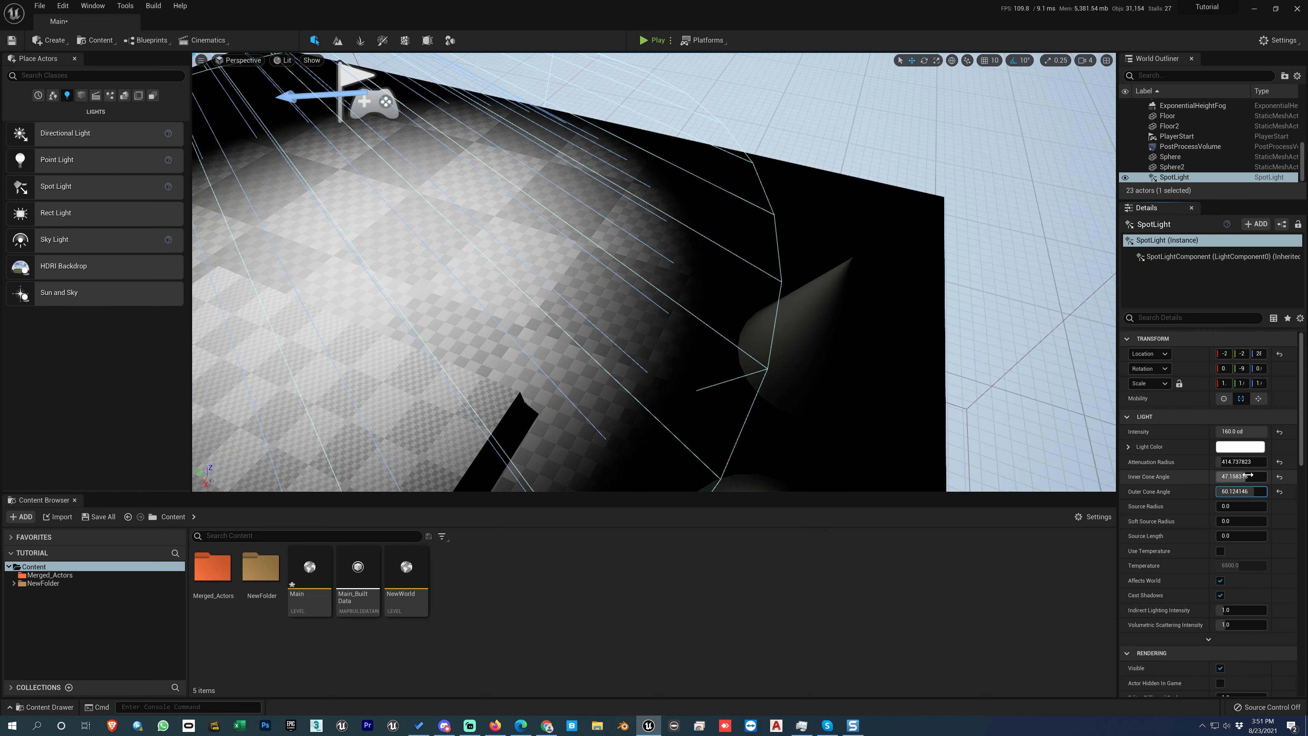
pyautogui.moveTo(1249, 462); pyautogui.dragTo(1224, 476)
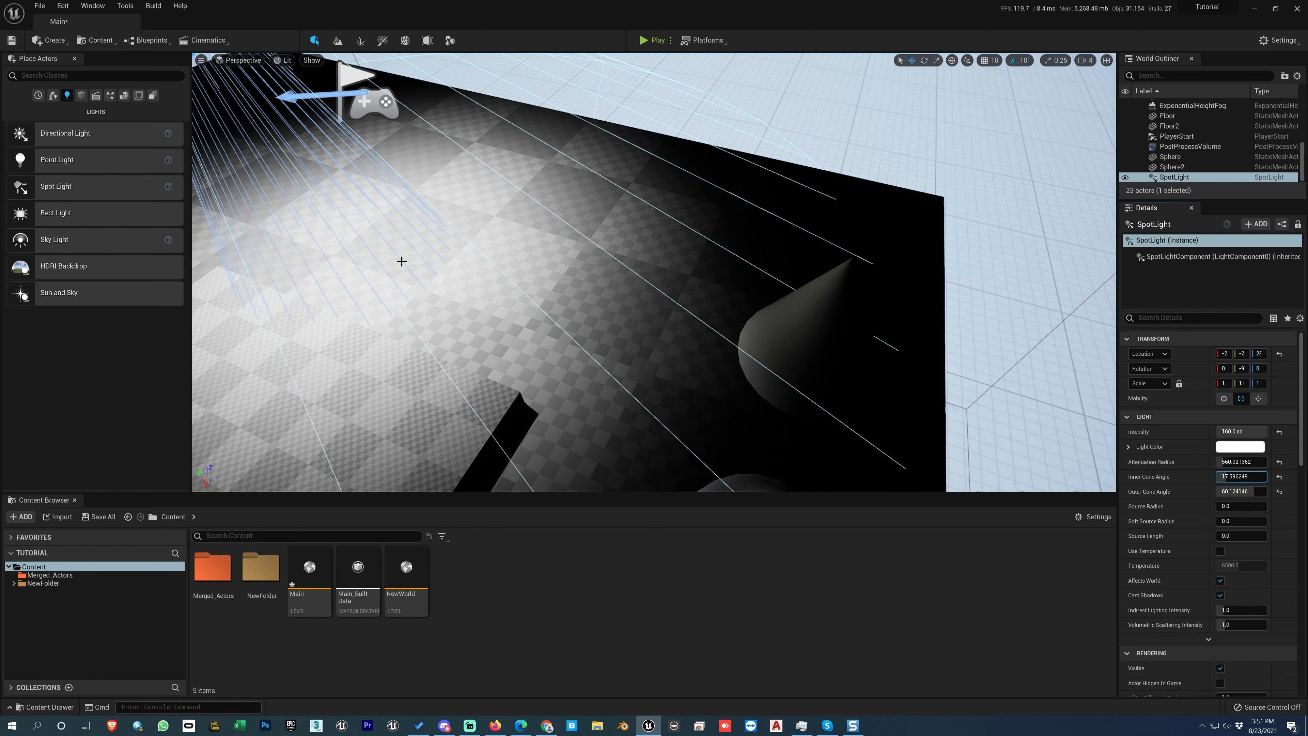
pyautogui.moveTo(584, 321); pyautogui.dragTo(580, 323, button='right')
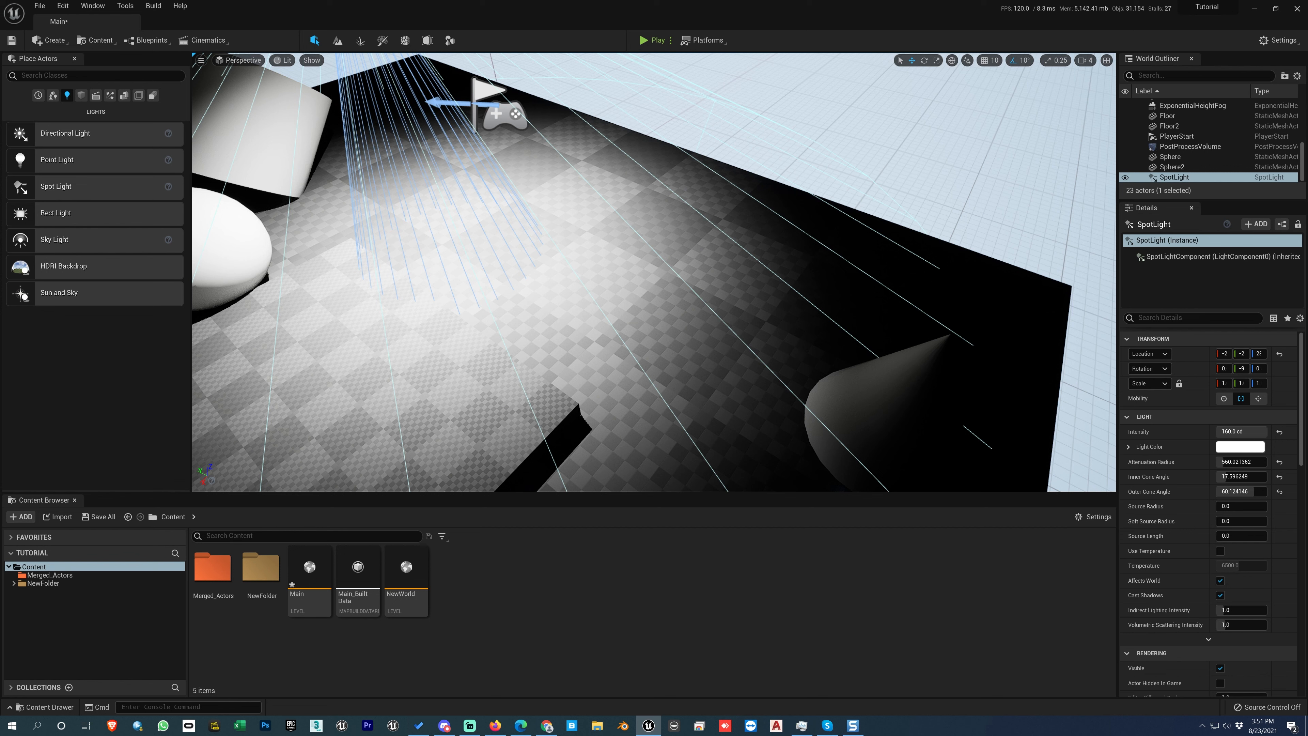
# Step: Adjust the spot light's inner cone angle to about 40.4 and its outer cone angle to about 50.3
pyautogui.moveTo(1237, 476)
pyautogui.mouseDown()
pyautogui.moveTo(1272, 477)
pyautogui.moveTo(1234, 491)
pyautogui.moveTo(1249, 492)
pyautogui.moveTo(1232, 477)
pyautogui.moveTo(1253, 492)
pyautogui.moveTo(1238, 476)
pyautogui.mouseUp()
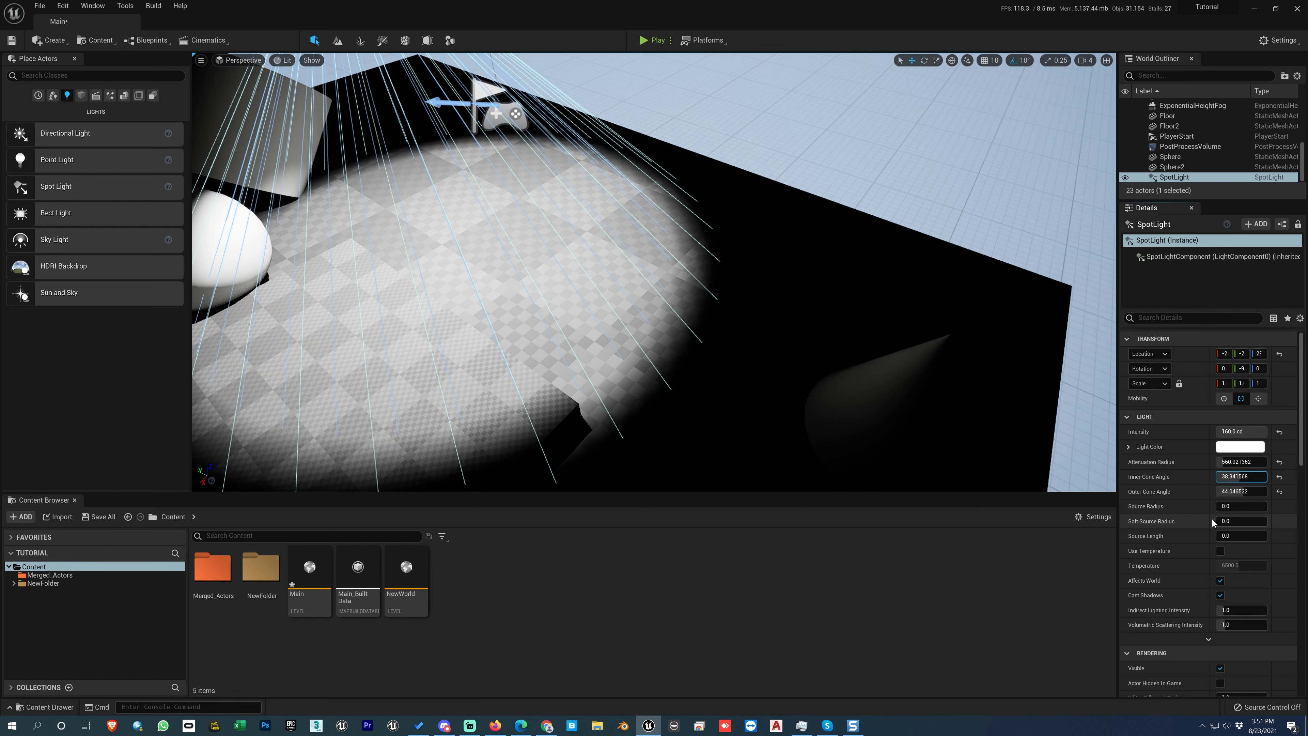
pyautogui.moveTo(780, 346); pyautogui.dragTo(780, 381, button='right')
pyautogui.press('w')
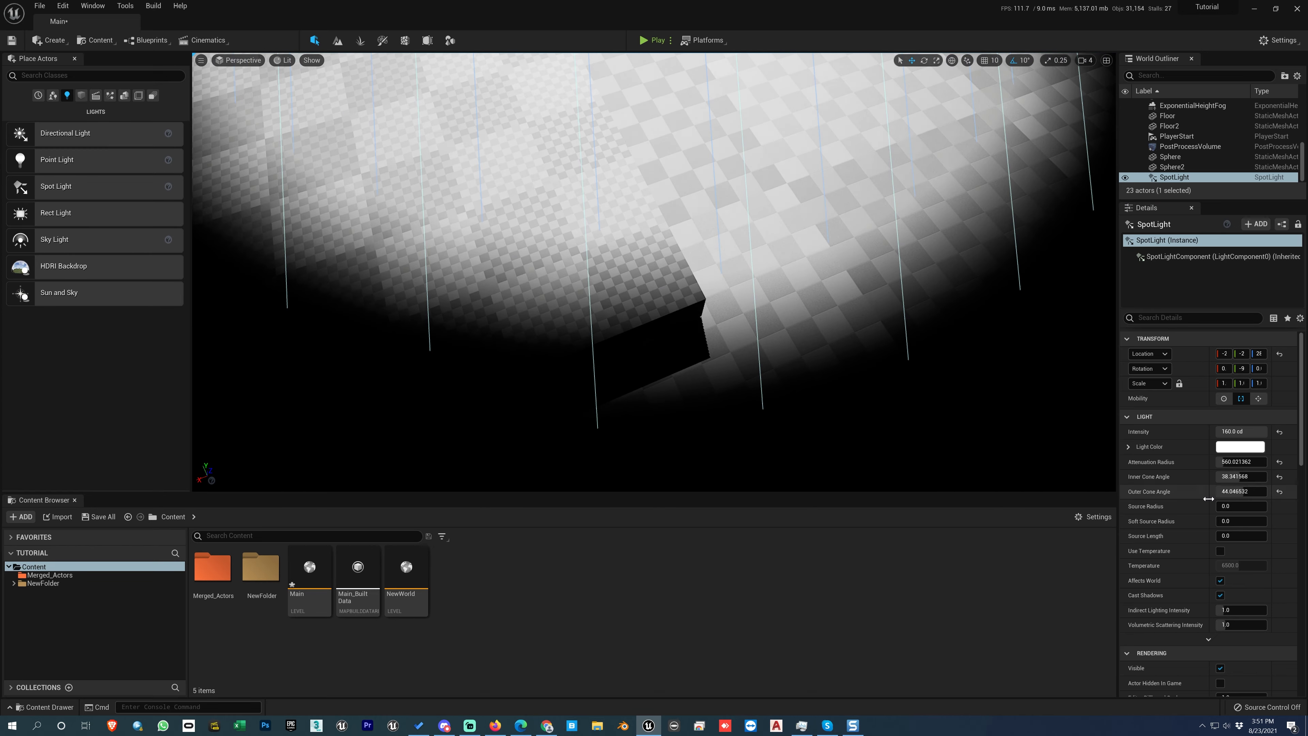
pyautogui.moveTo(1241, 491)
pyautogui.mouseDown()
pyautogui.moveTo(1263, 492)
pyautogui.moveTo(1247, 477)
pyautogui.mouseUp()
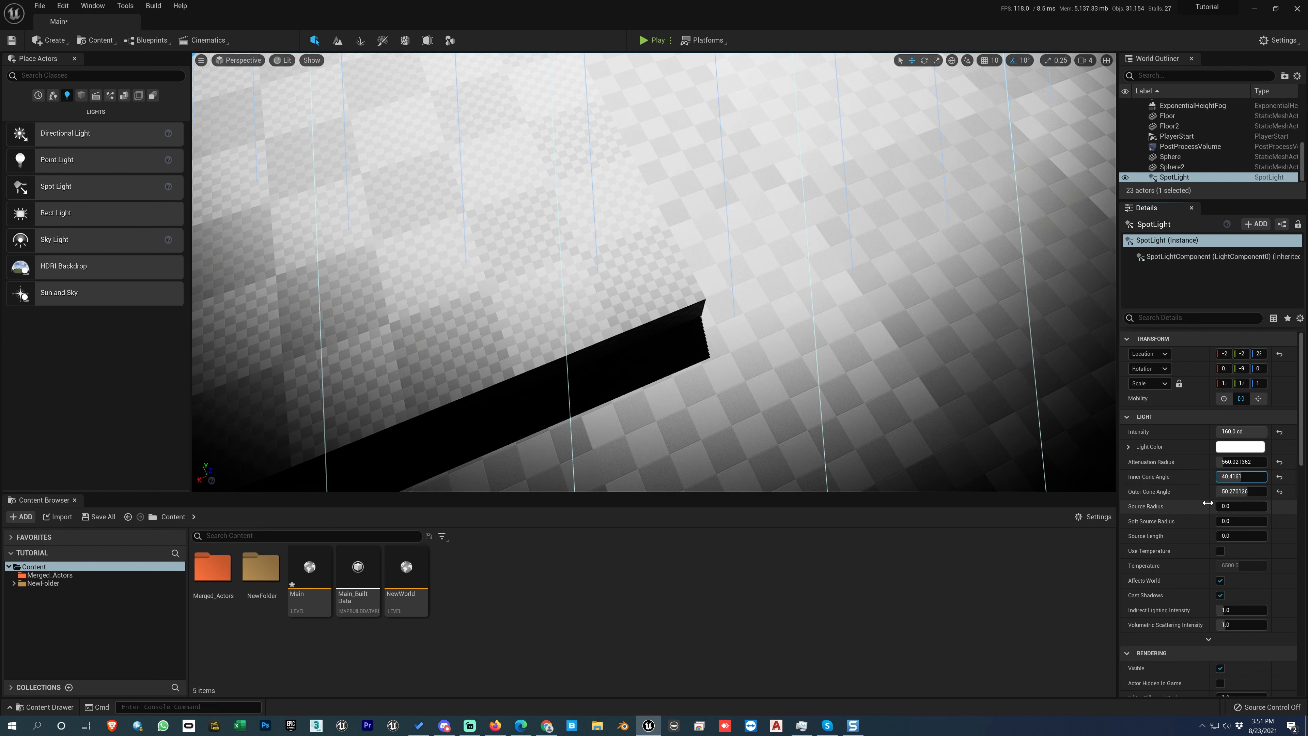
# Step: Set the spot light's source radius to about 51.6 and check the shadow edge beside the raised floor slab
pyautogui.moveTo(1237, 506); pyautogui.dragTo(1260, 506)
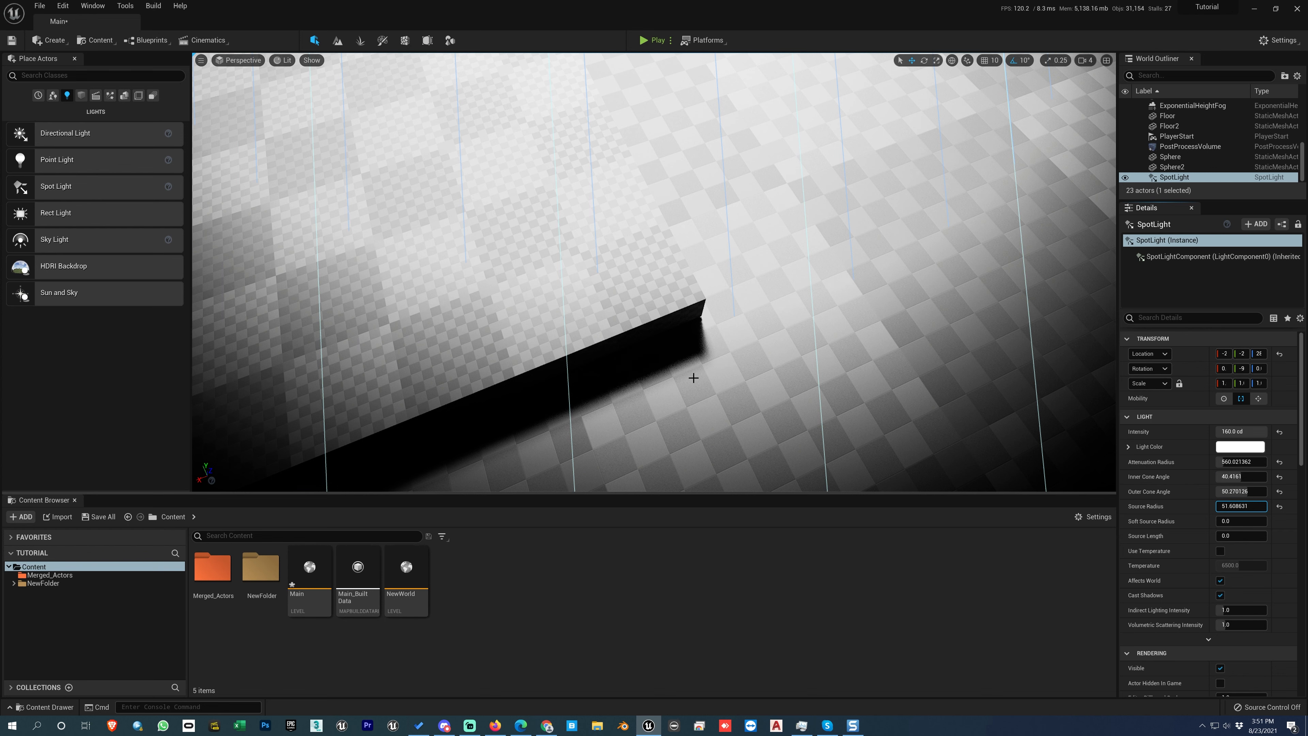
pyautogui.scroll(5, 751, 365)
pyautogui.moveTo(755, 364); pyautogui.dragTo(761, 412, button='middle')
pyautogui.scroll(-5, 760, 362)
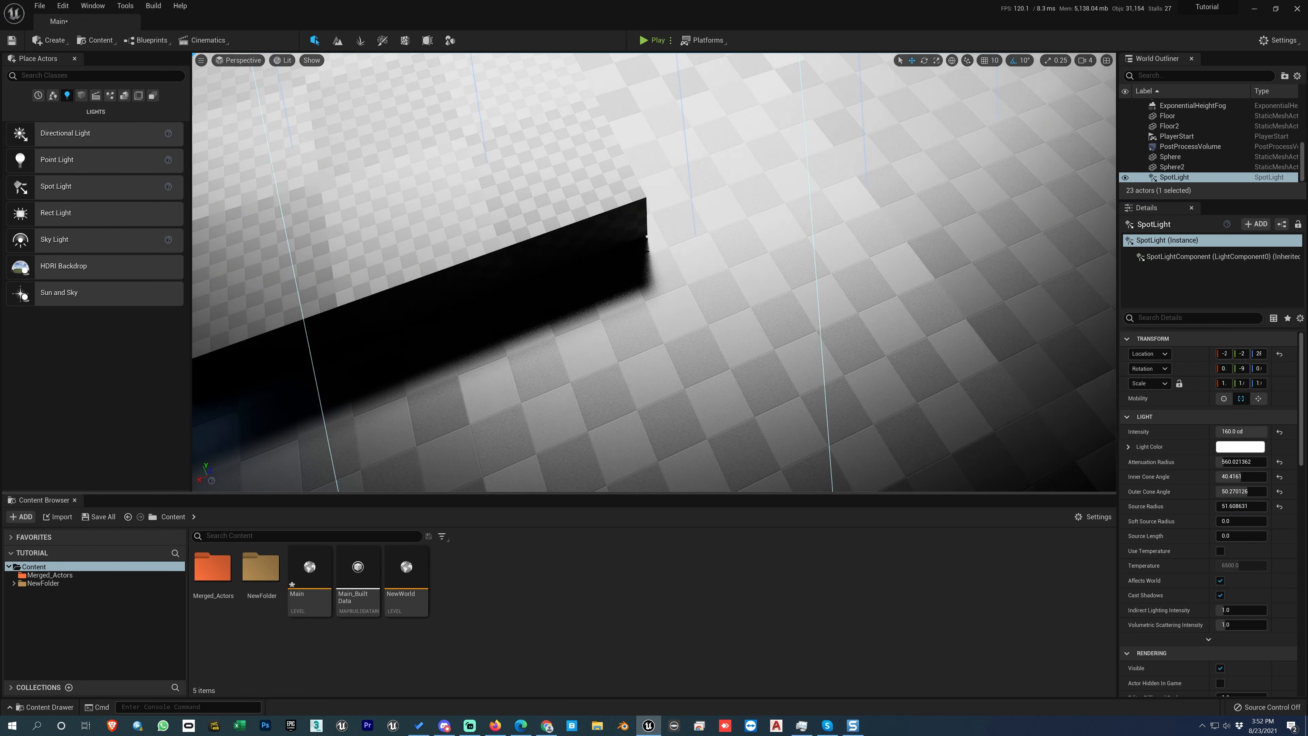
# Step: Lower the raised floor slab slightly, check its shadow, and return the selection and view to the spot light
pyautogui.click(620, 232)
pyautogui.keyDown('alt'); pyautogui.moveTo(621, 232); pyautogui.dragTo(727, 290); pyautogui.keyUp('alt')
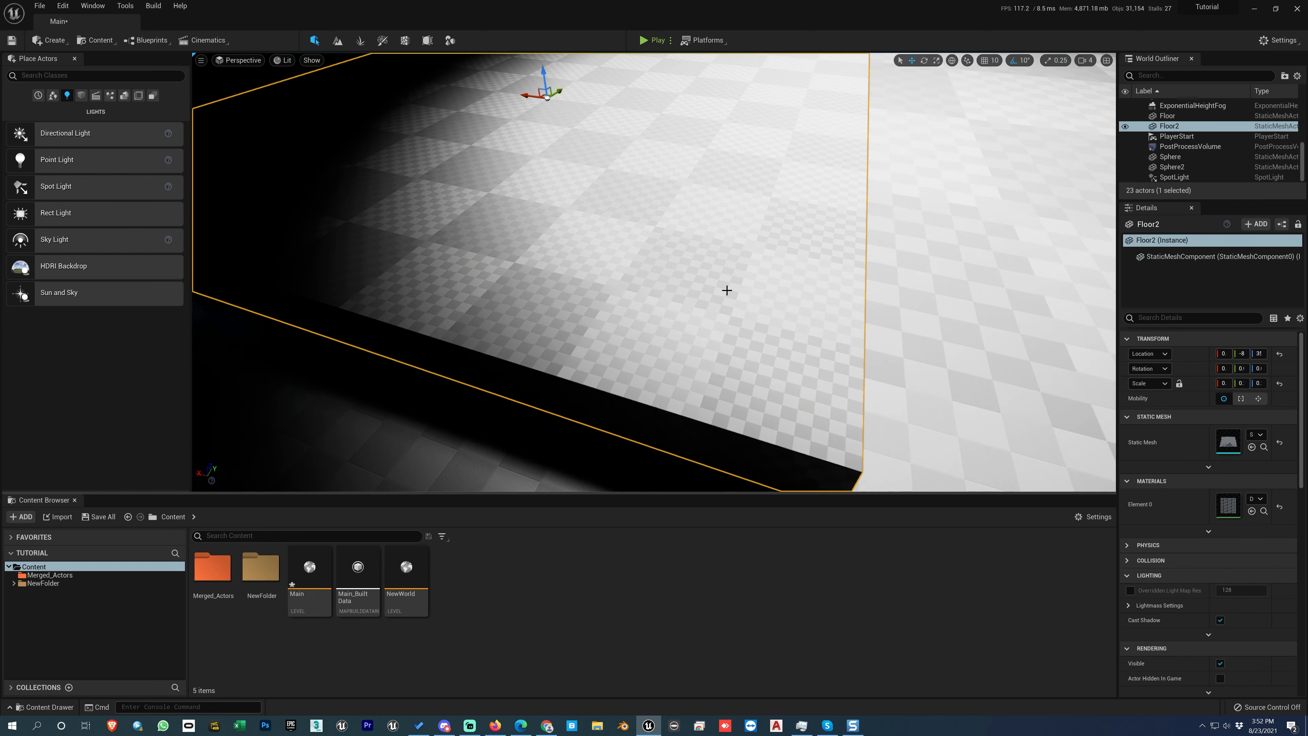
pyautogui.moveTo(544, 79); pyautogui.dragTo(545, 83)
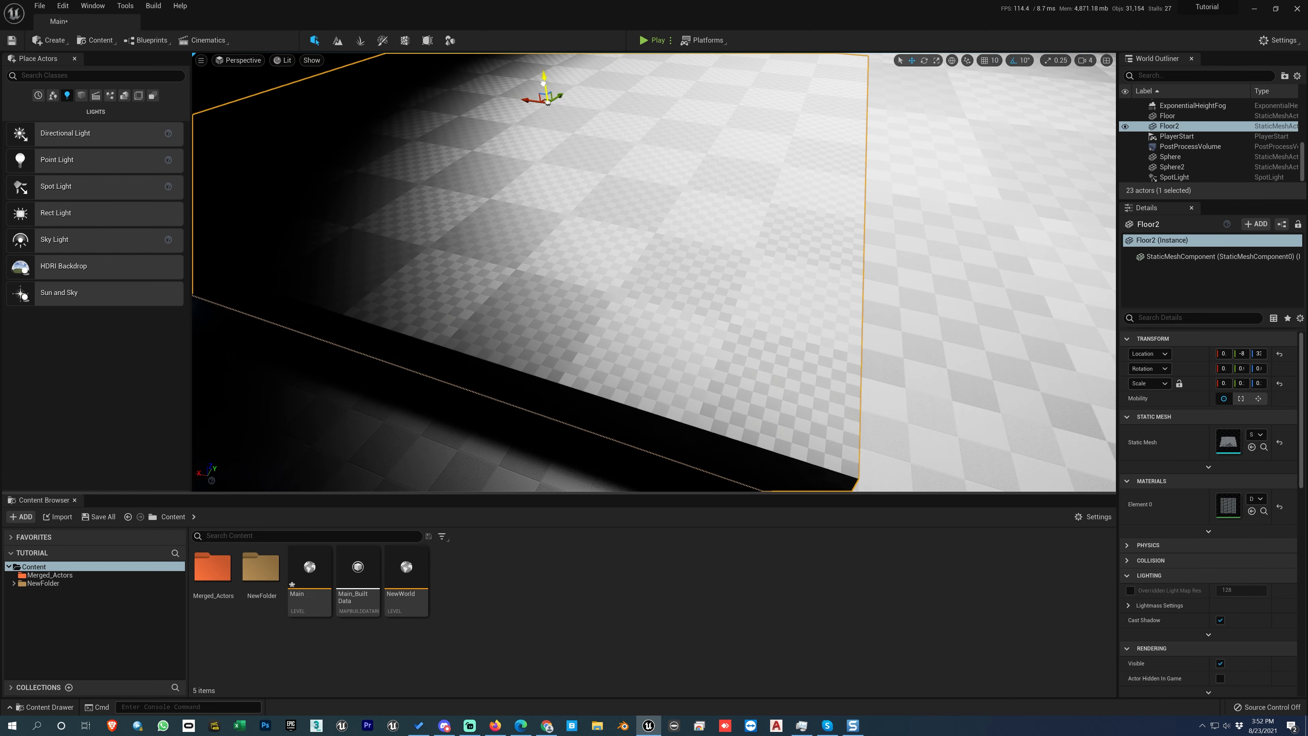
pyautogui.moveTo(545, 83); pyautogui.dragTo(585, 110, button='right')
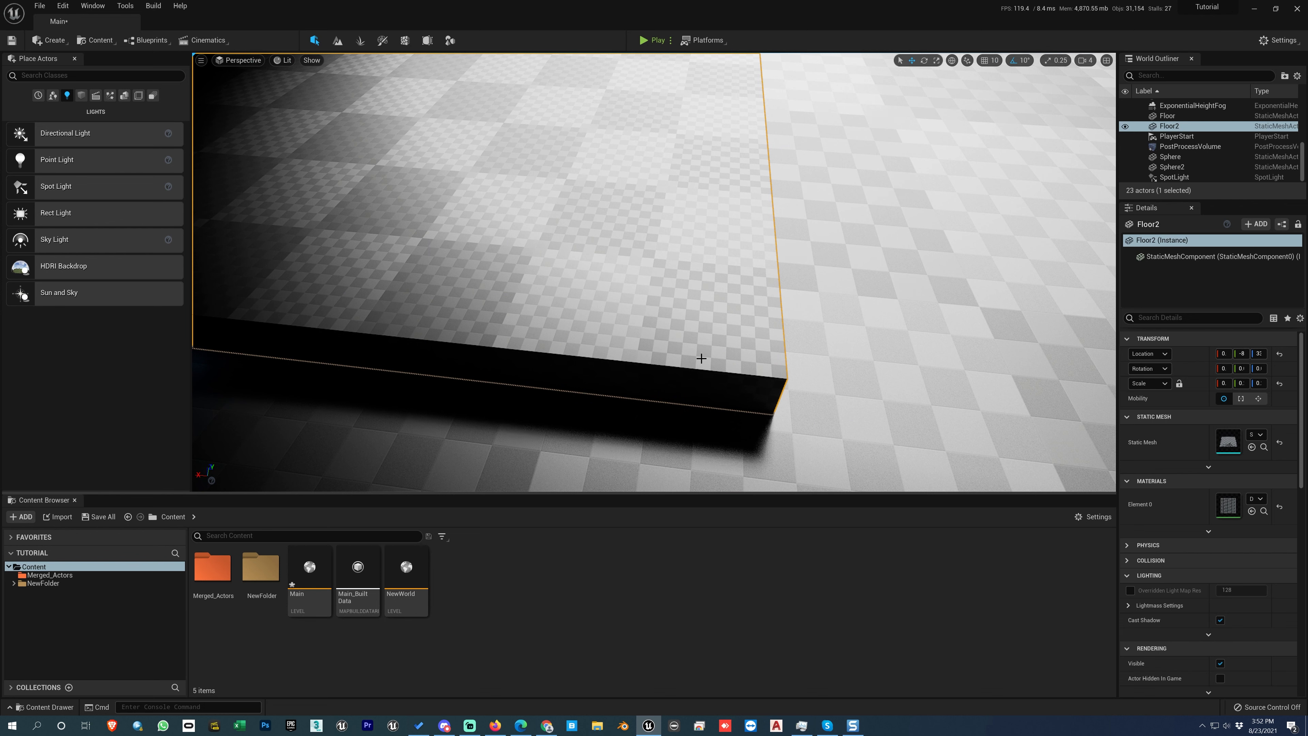
pyautogui.press('Escape')
pyautogui.moveTo(778, 423); pyautogui.dragTo(819, 448, button='right')
pyautogui.doubleClick(1175, 177)
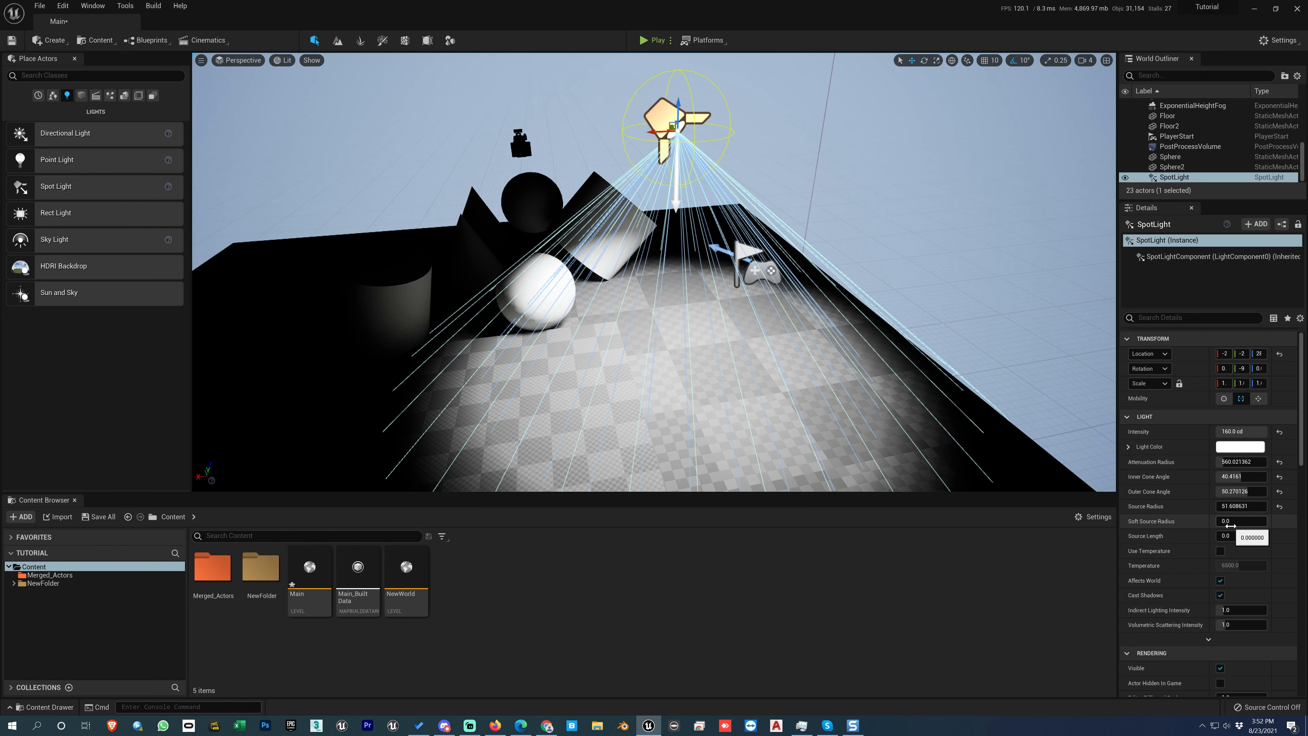
pyautogui.moveTo(889, 377); pyautogui.dragTo(914, 412, button='right')
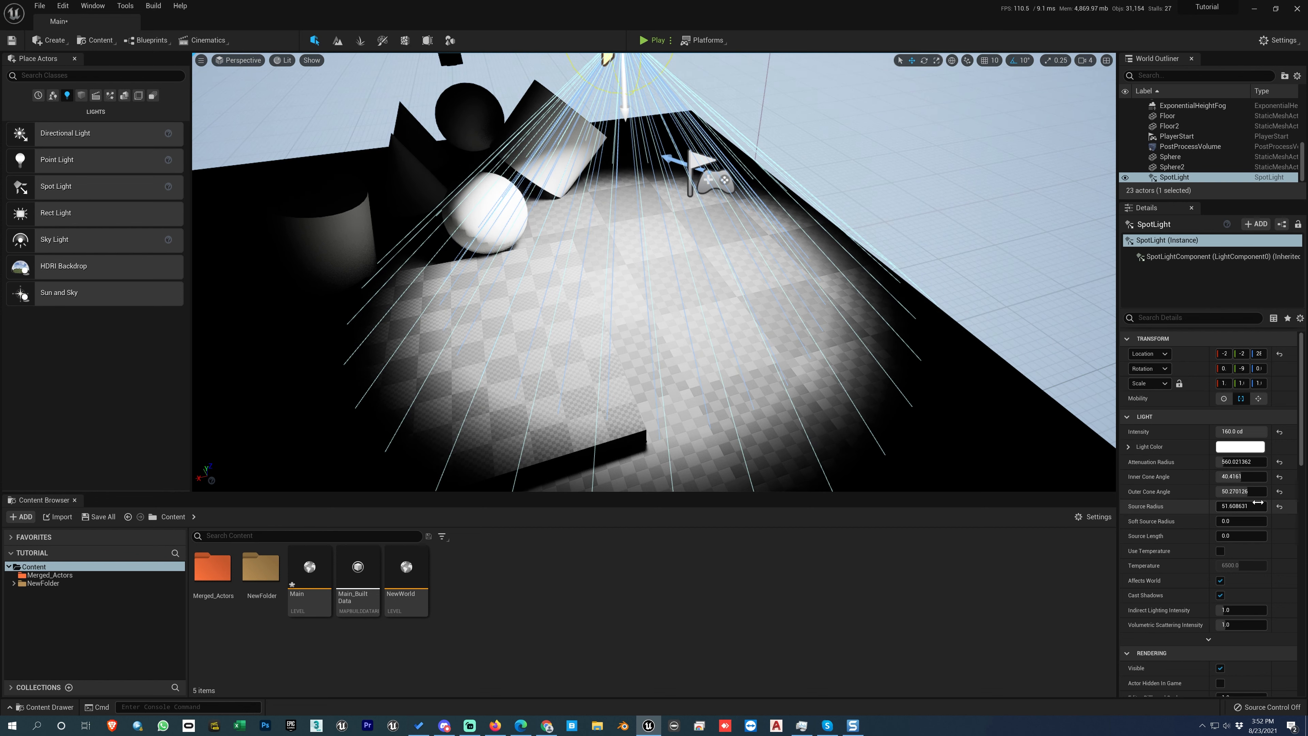
# Step: Try a source length of about 648 on the spot light and reset it to 0
pyautogui.moveTo(1236, 536); pyautogui.dragTo(1236, 535)
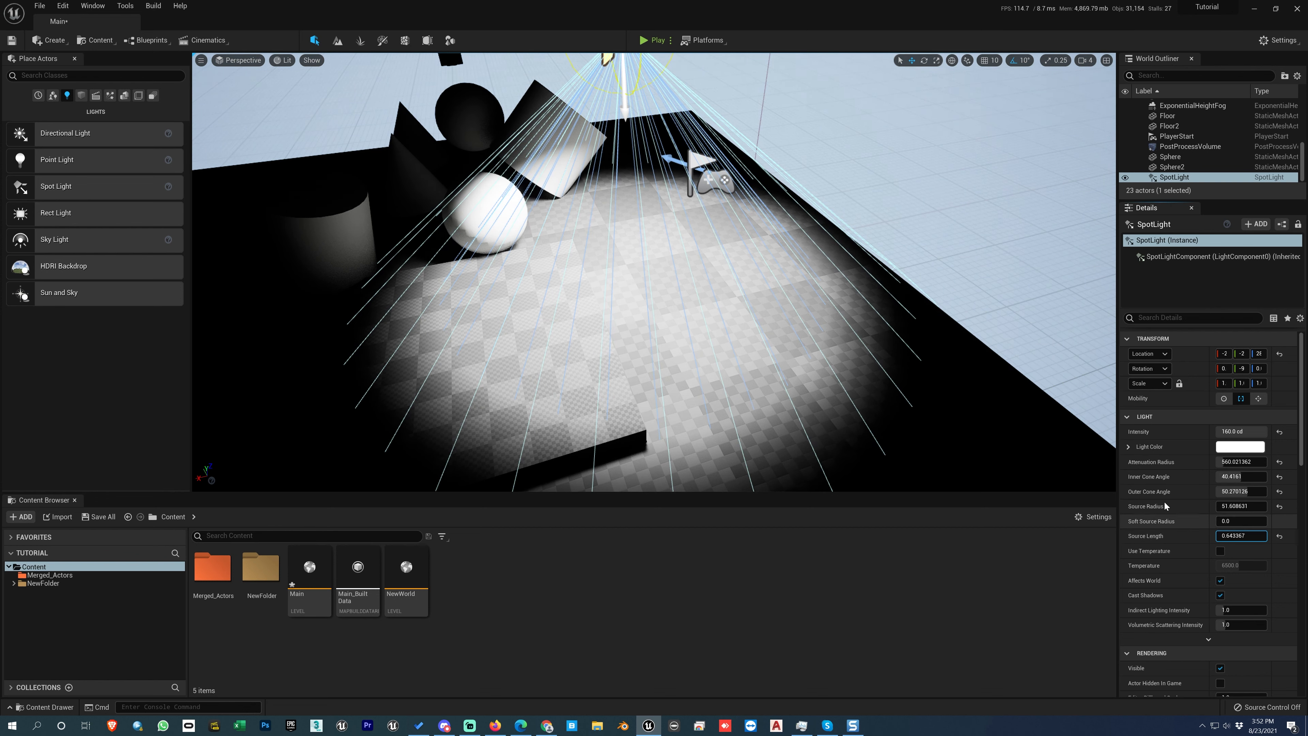
pyautogui.moveTo(1051, 412); pyautogui.dragTo(1066, 343, button='right')
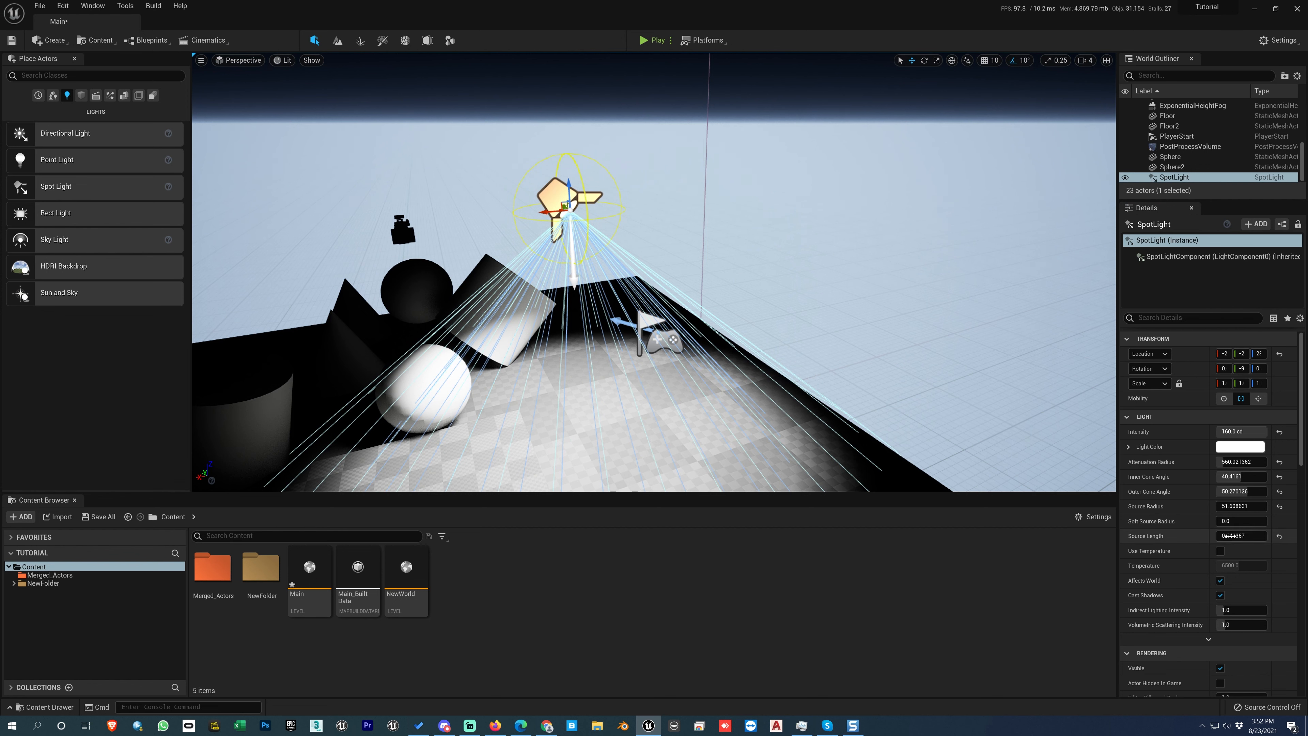
pyautogui.moveTo(1217, 536); pyautogui.dragTo(1303, 536)
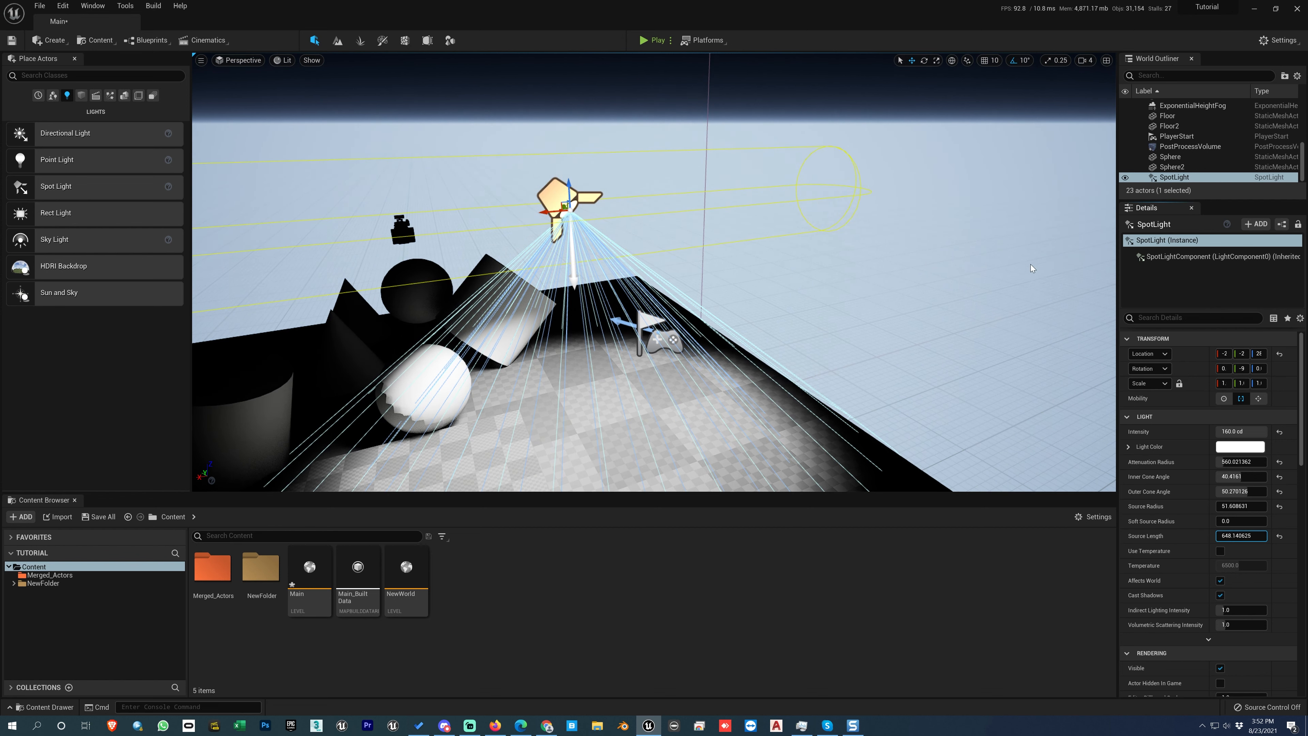
pyautogui.press('s')
pyautogui.moveTo(1033, 268); pyautogui.dragTo(995, 262, button='right')
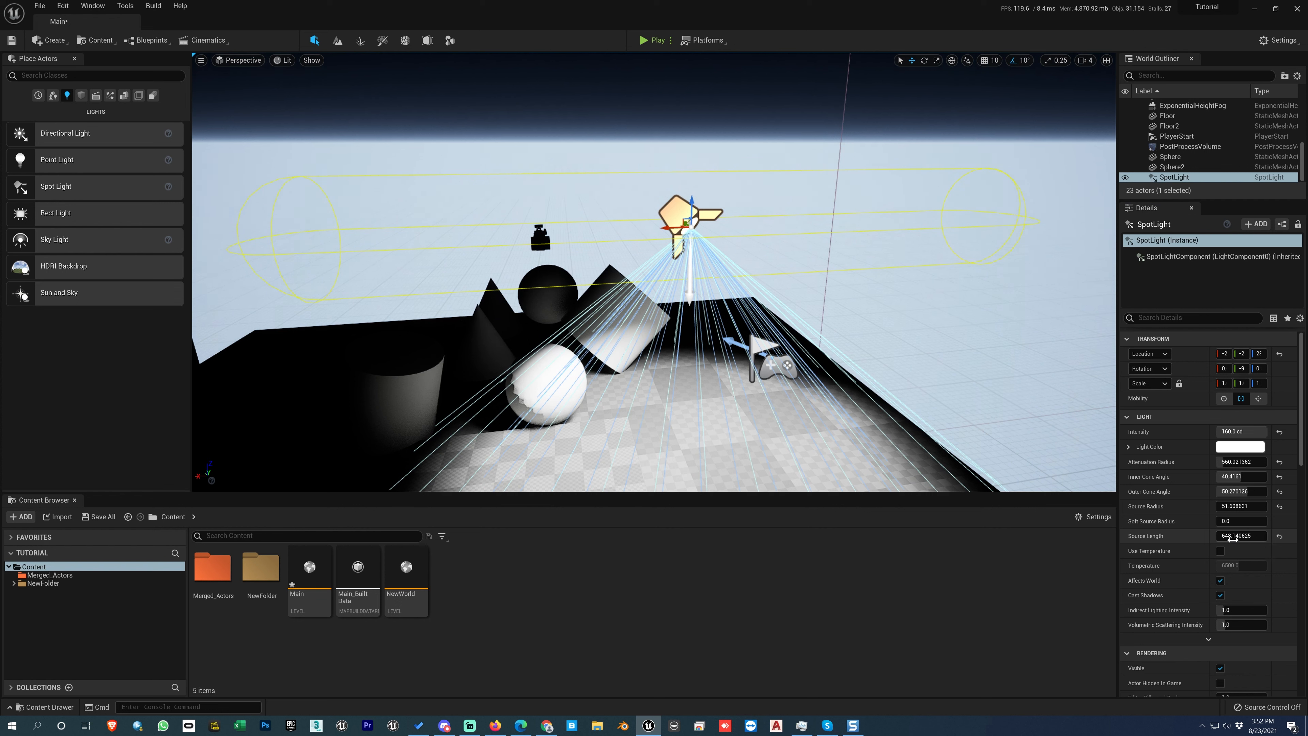
pyautogui.click(1279, 536)
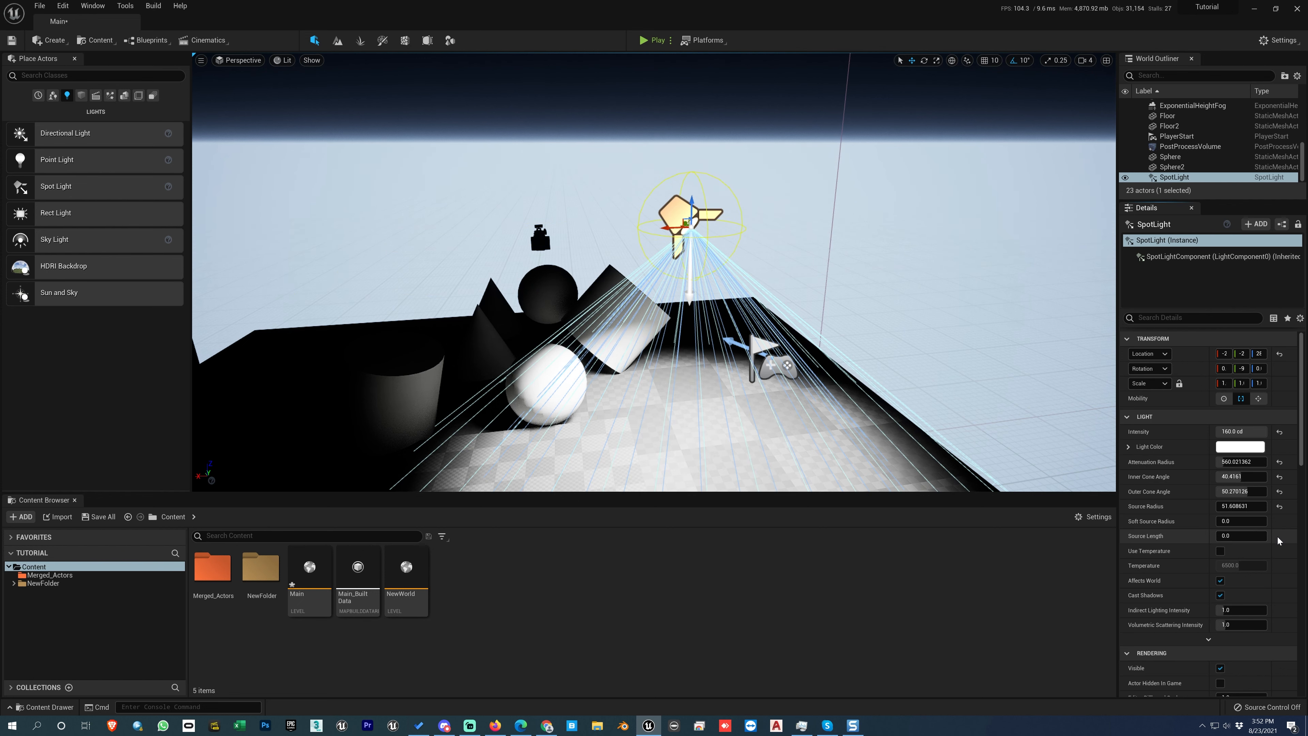
# Step: Enable Use Temperature on the spot light, try a temperature of 3500, and set it to 4500
pyautogui.moveTo(979, 423); pyautogui.dragTo(990, 468, button='right')
pyautogui.press('s')
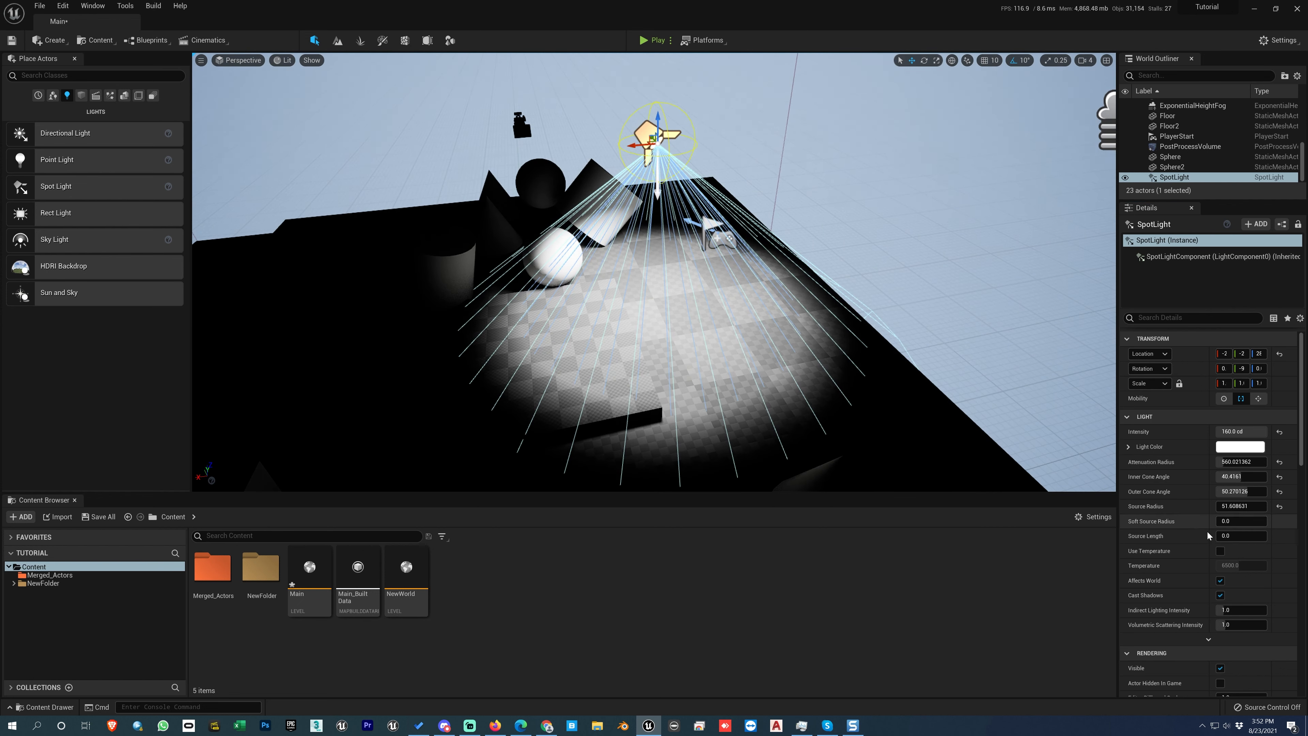
pyautogui.click(1220, 551)
pyautogui.click(1241, 565)
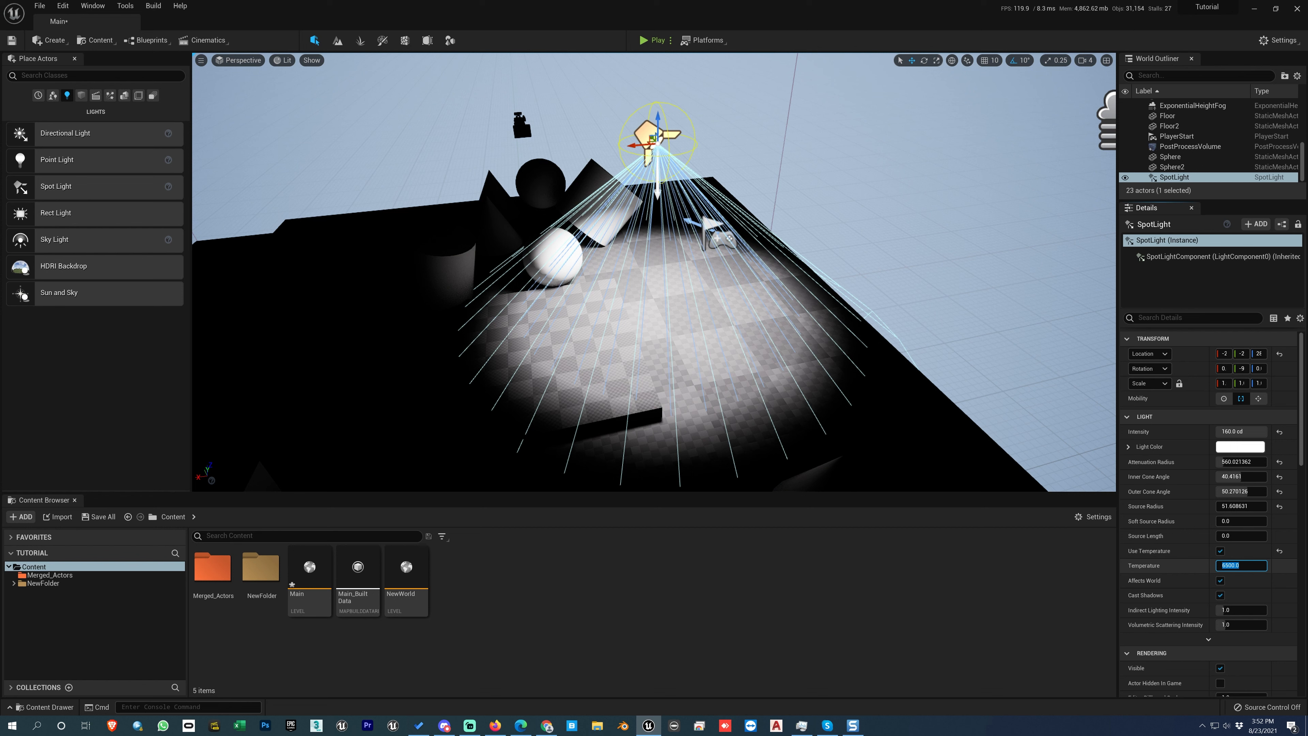
pyautogui.write('3500')
pyautogui.press('Return')
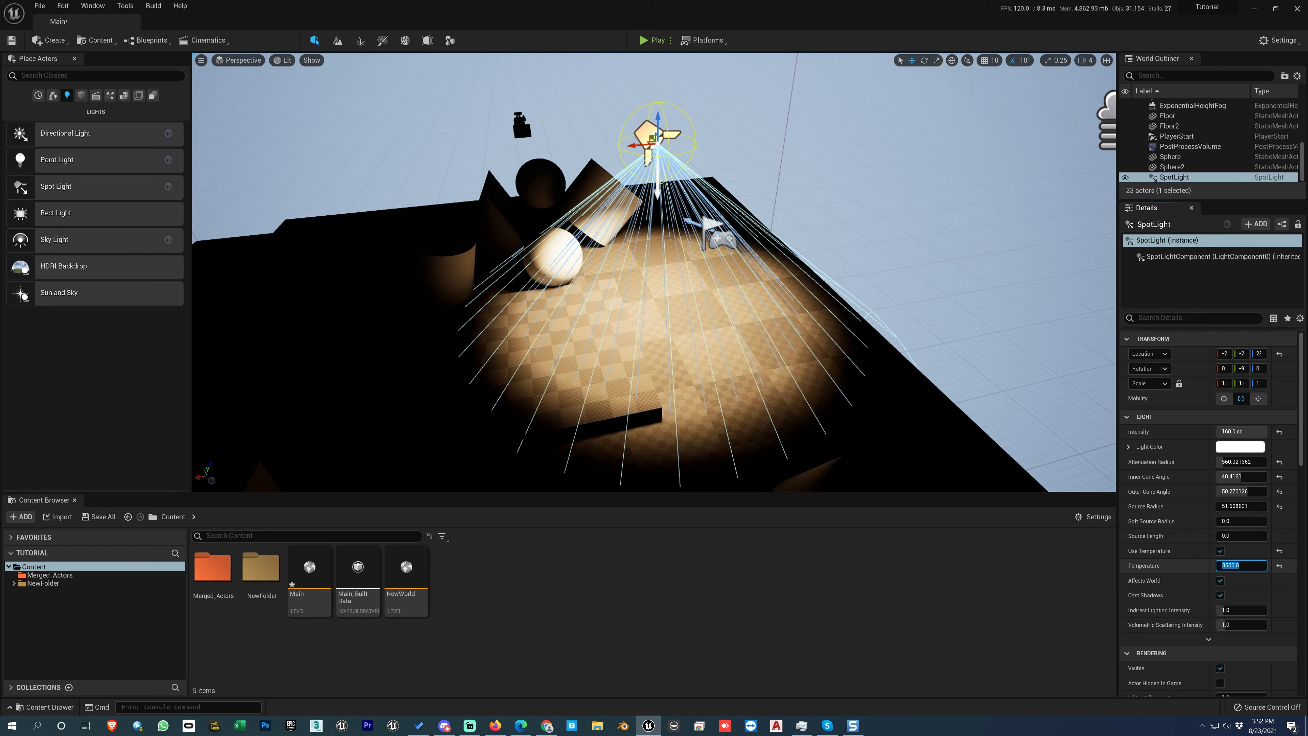
pyautogui.write('45')
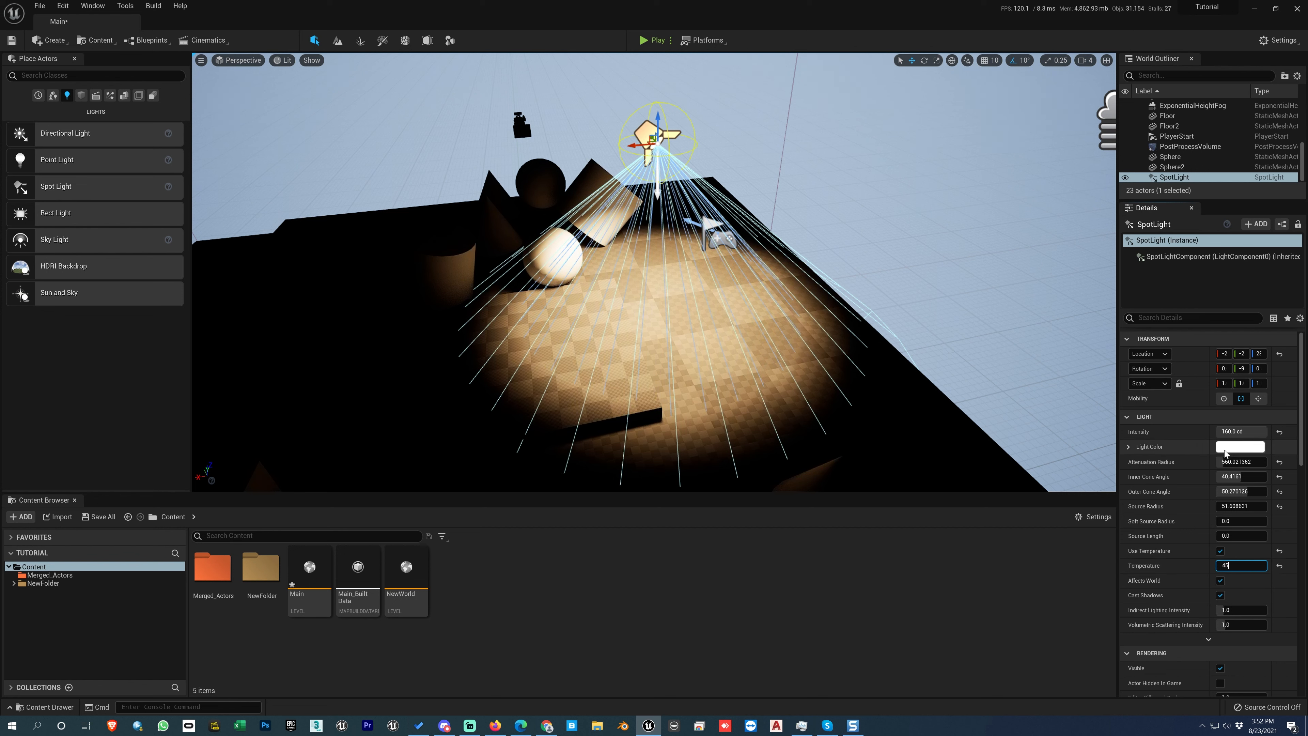
pyautogui.press('Return')
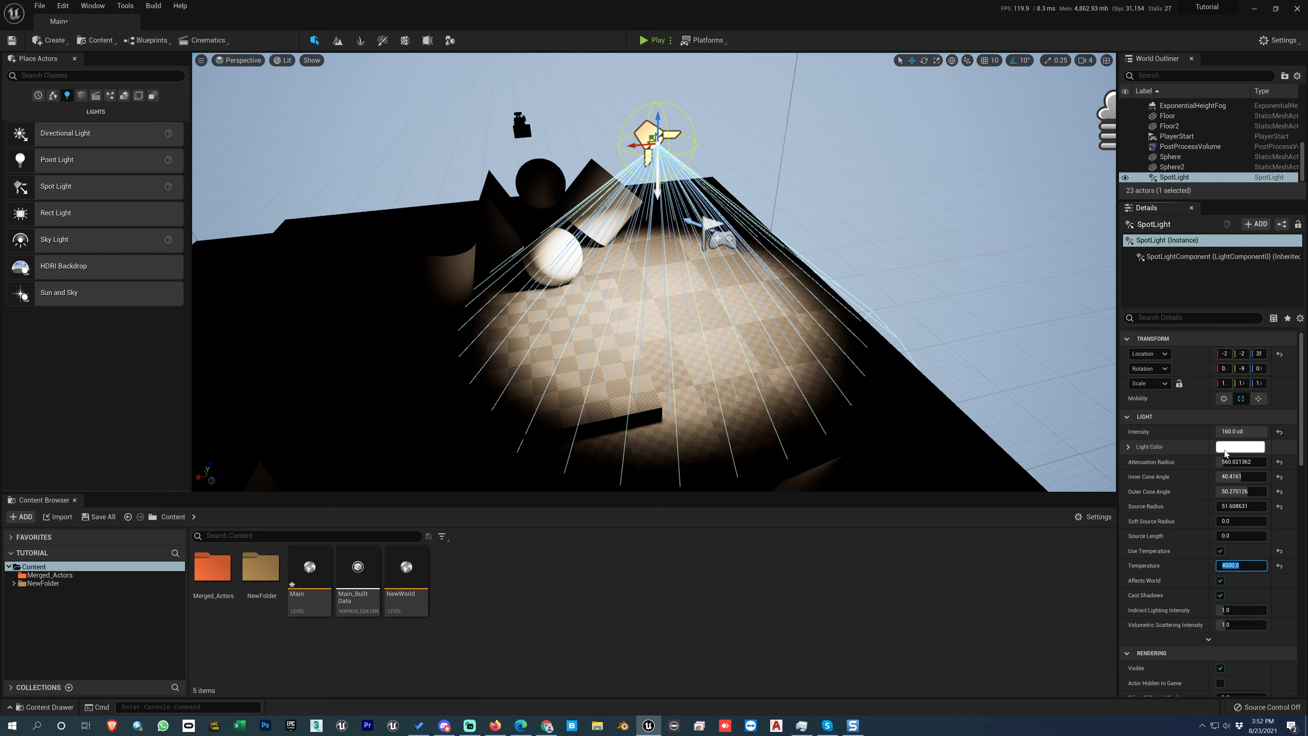
# Step: Toggle the spot light's Affects World and Cast Shadows options off and back on to compare their effect
pyautogui.click(1223, 582)
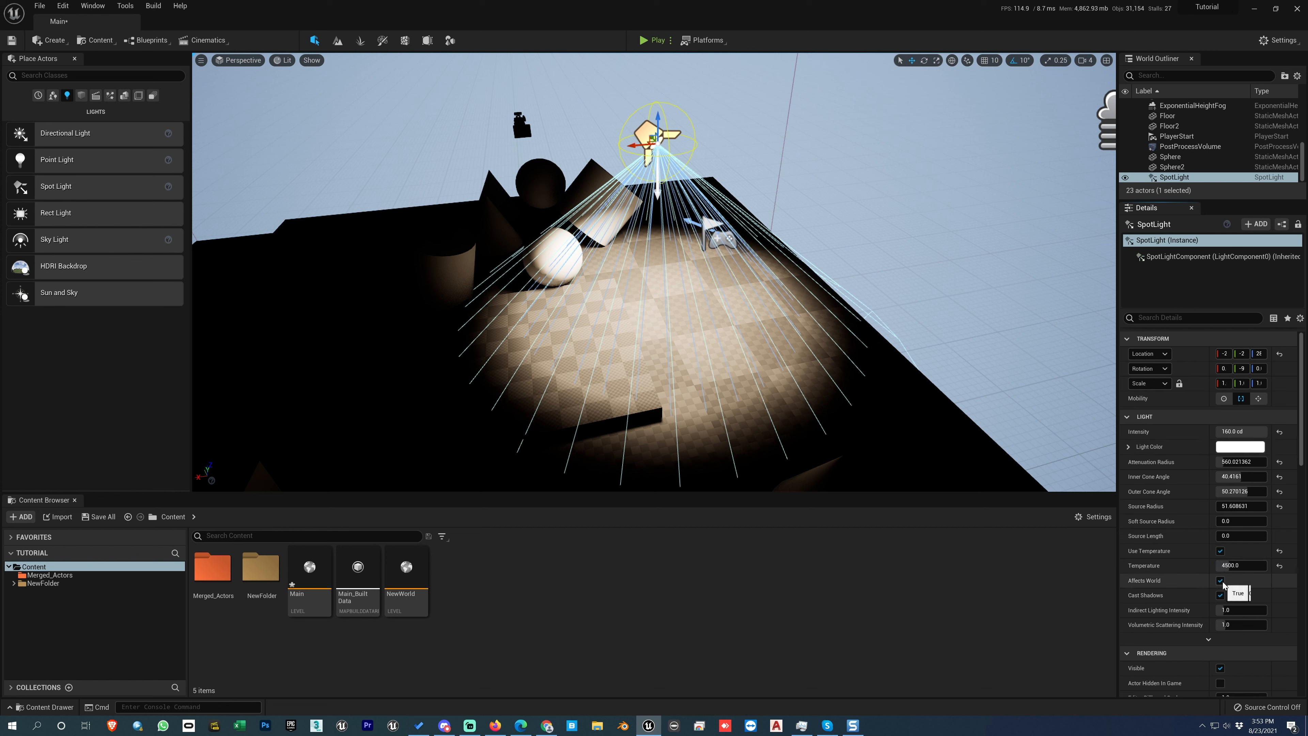
pyautogui.click(1221, 580)
pyautogui.click(1221, 581)
pyautogui.click(1221, 596)
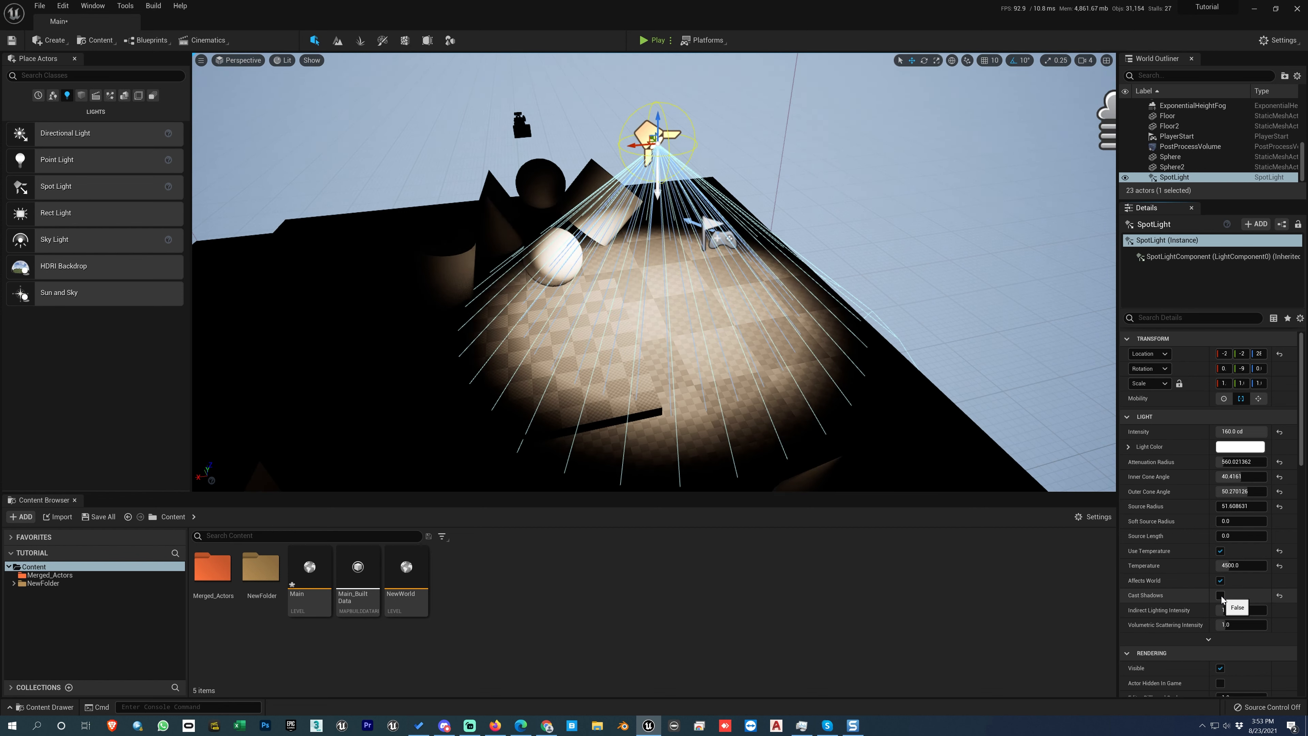
pyautogui.click(1221, 596)
# Step: Increase the spot light's indirect lighting intensity to about 5.33 and review the lit scene
pyautogui.moveTo(1225, 612); pyautogui.dragTo(1262, 612)
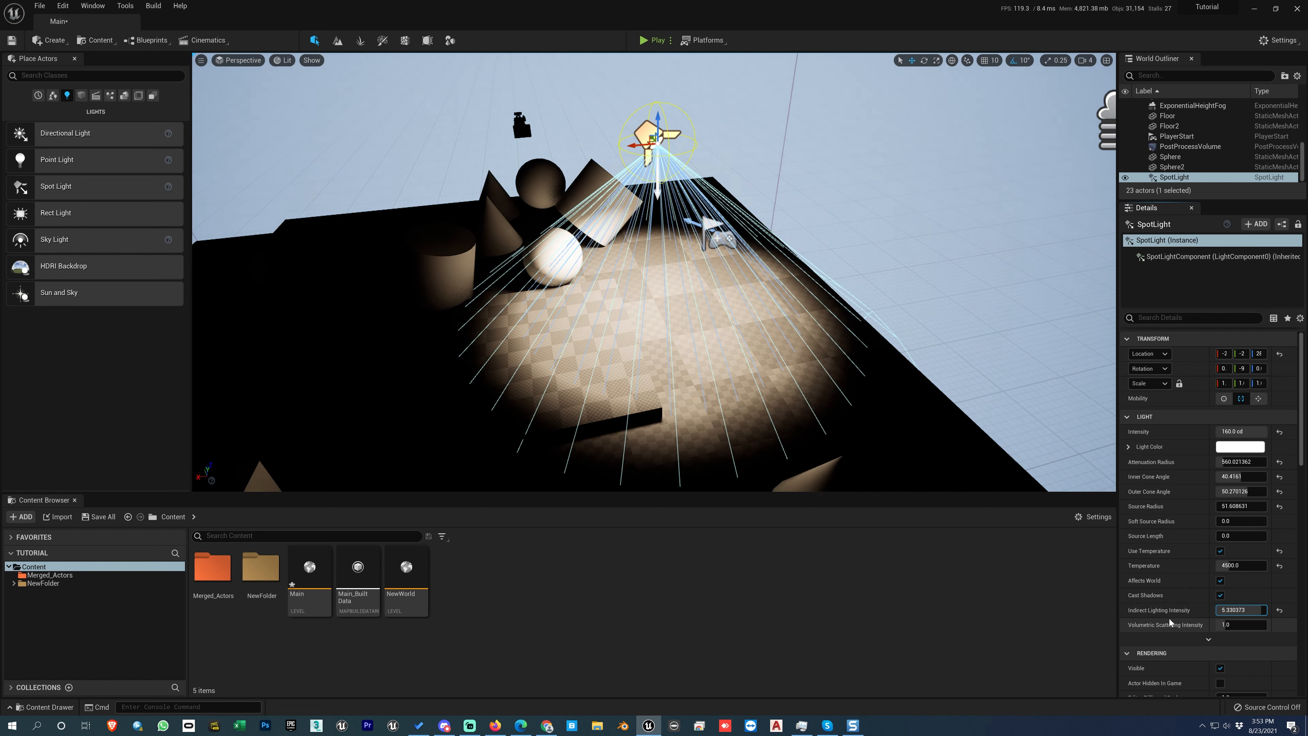
pyautogui.scroll(-4, 1171, 620)
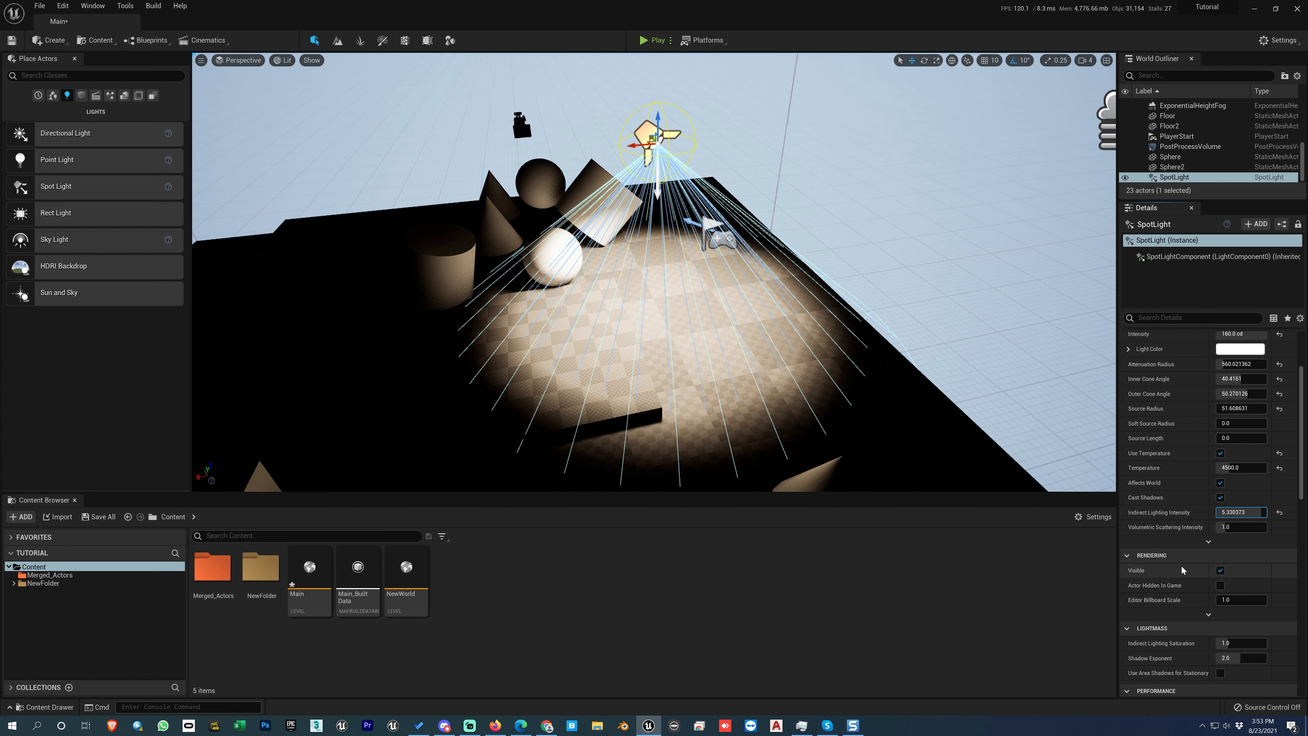
pyautogui.scroll(1, 1177, 568)
pyautogui.moveTo(654, 296); pyautogui.dragTo(668, 296, button='right')
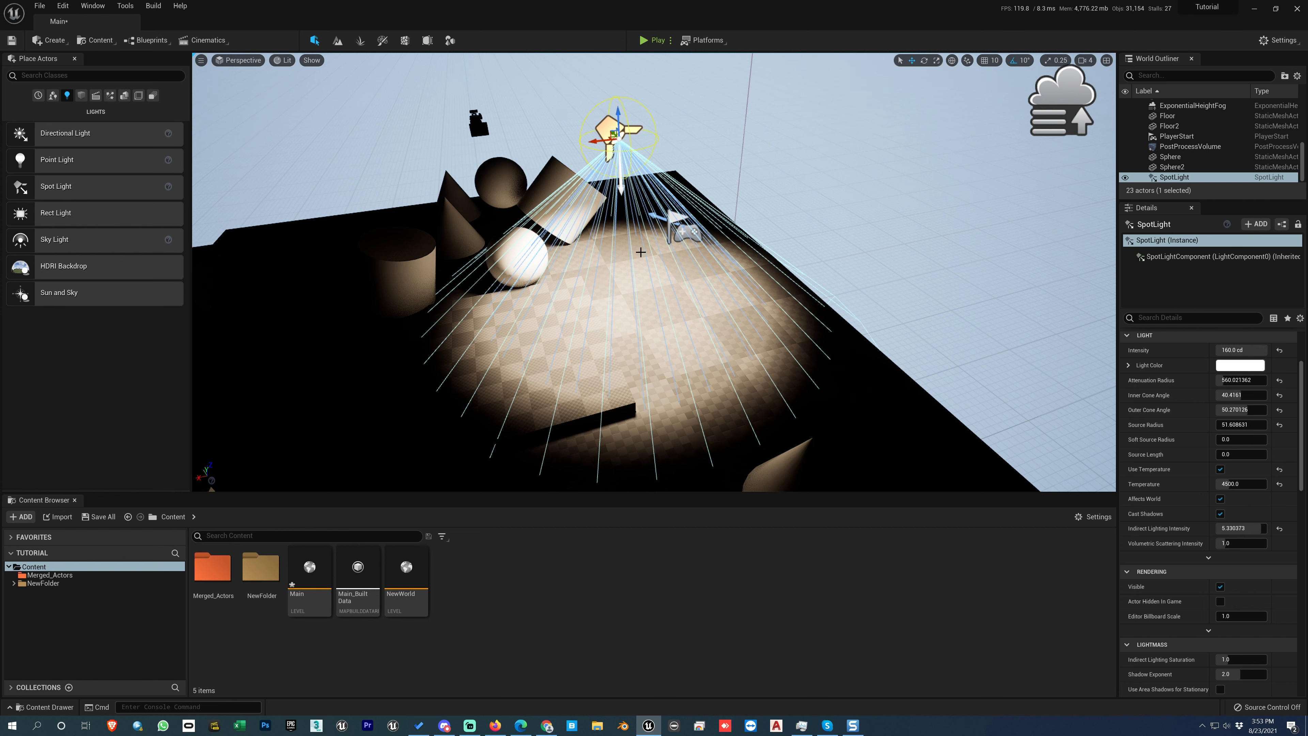
pyautogui.moveTo(669, 296); pyautogui.dragTo(665, 283, button='right')
# Step: Delete the spot light and place a rect light on the floor near the player start
pyautogui.press('Delete')
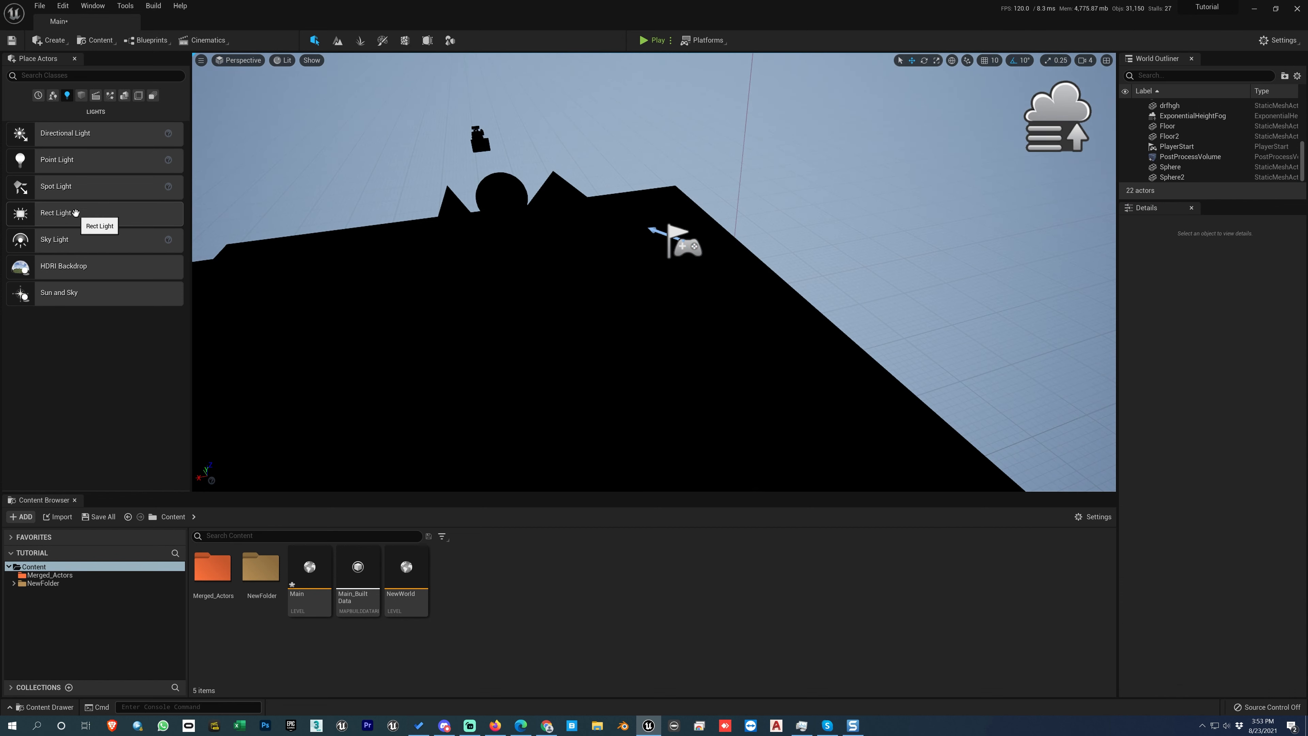
pyautogui.moveTo(85, 213); pyautogui.dragTo(708, 252)
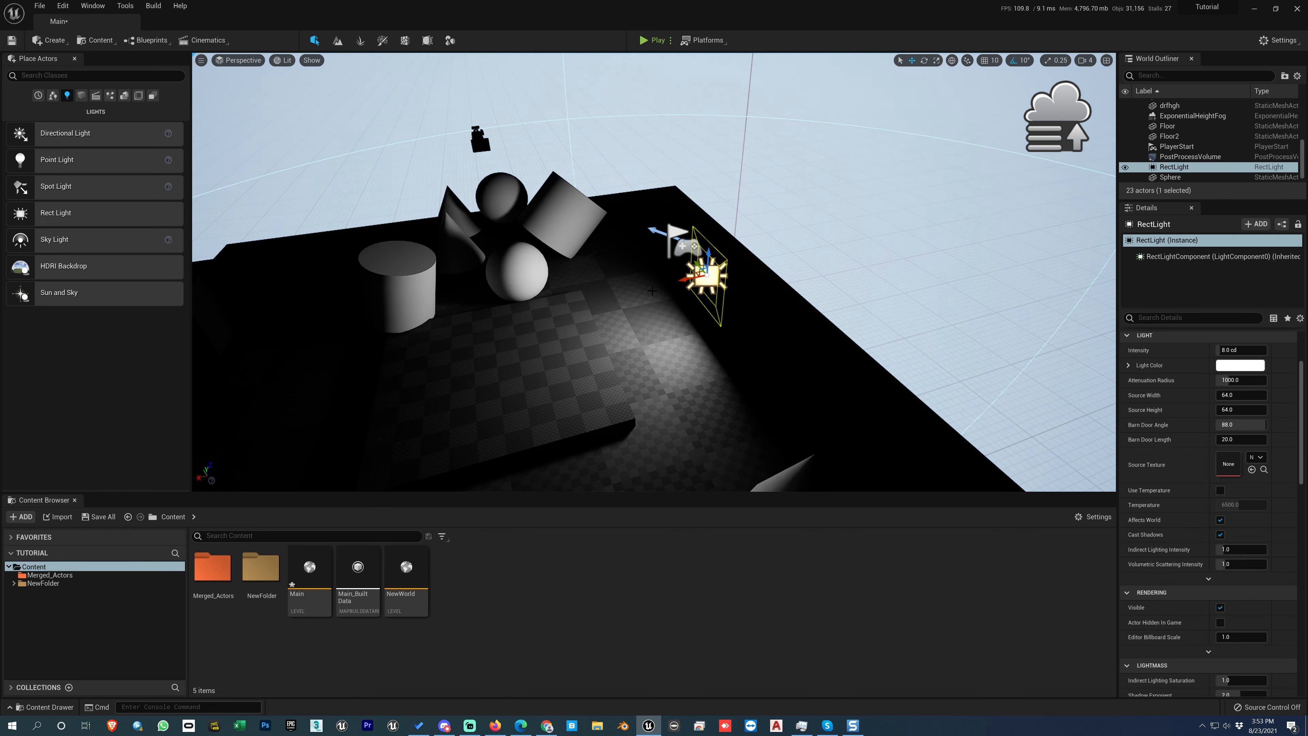
# Step: Increase the rect light's intensity to about 15.95 cd and view its effect on the shapes and floor
pyautogui.moveTo(633, 347); pyautogui.dragTo(654, 346, button='right')
pyautogui.moveTo(631, 355); pyautogui.dragTo(654, 340, button='right')
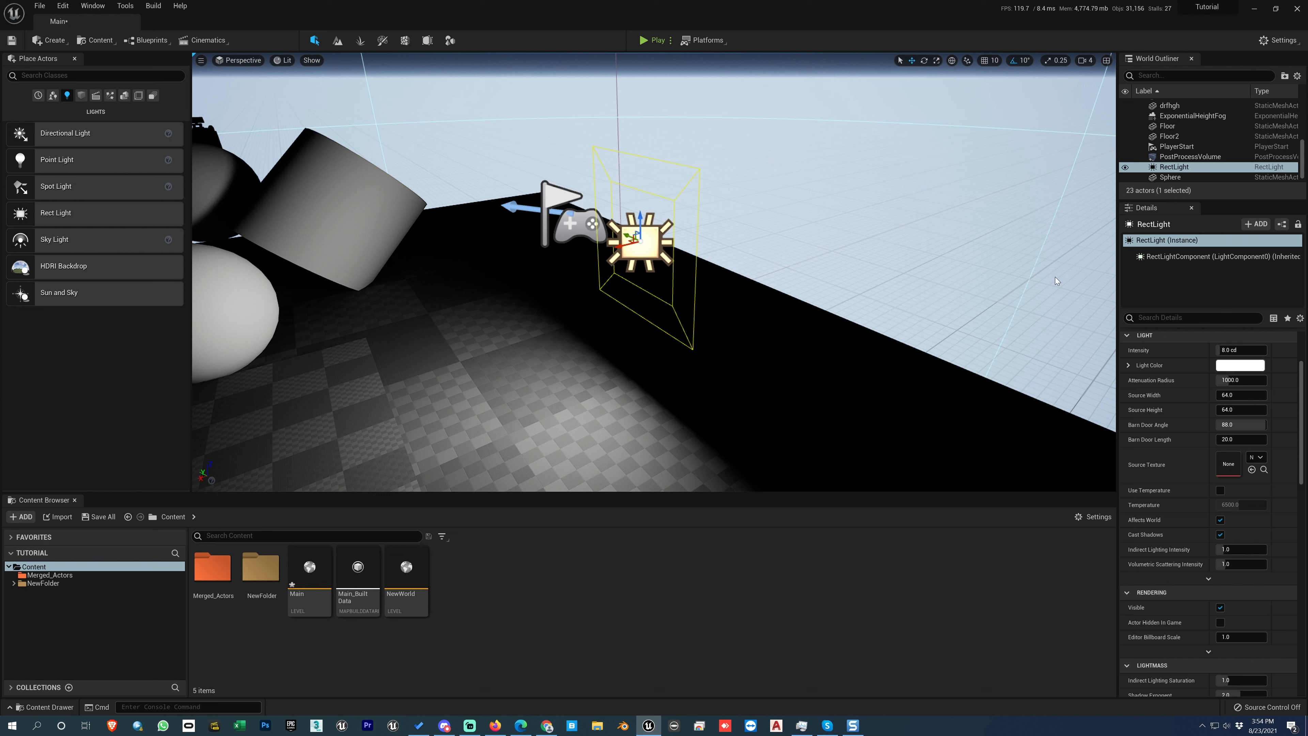
pyautogui.moveTo(1226, 348)
pyautogui.mouseDown()
pyautogui.moveTo(1242, 348)
pyautogui.moveTo(1230, 349)
pyautogui.mouseUp()
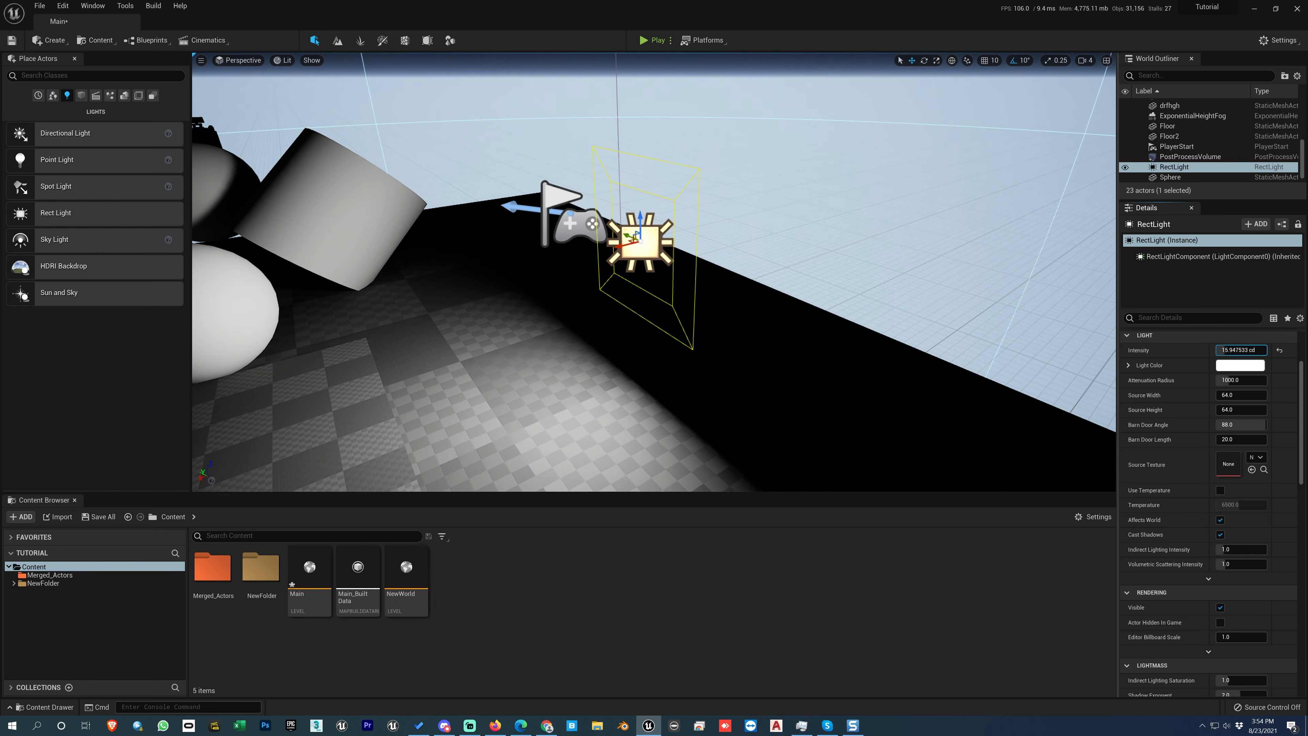
pyautogui.scroll(-5, 907, 313)
pyautogui.moveTo(906, 314); pyautogui.dragTo(896, 314, button='right')
# Step: Open and dismiss the rect light's colour picker, then reduce its attenuation radius to about 462.58
pyautogui.click(1240, 365)
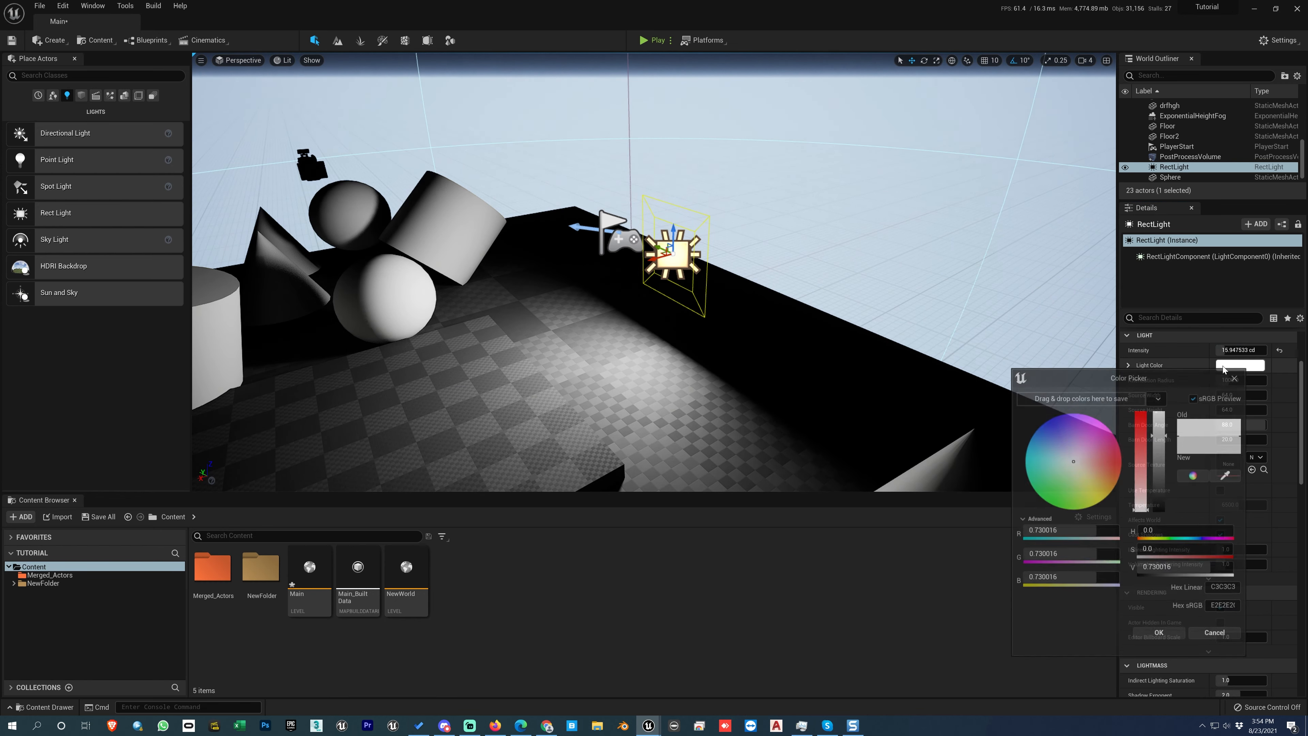
pyautogui.click(1237, 379)
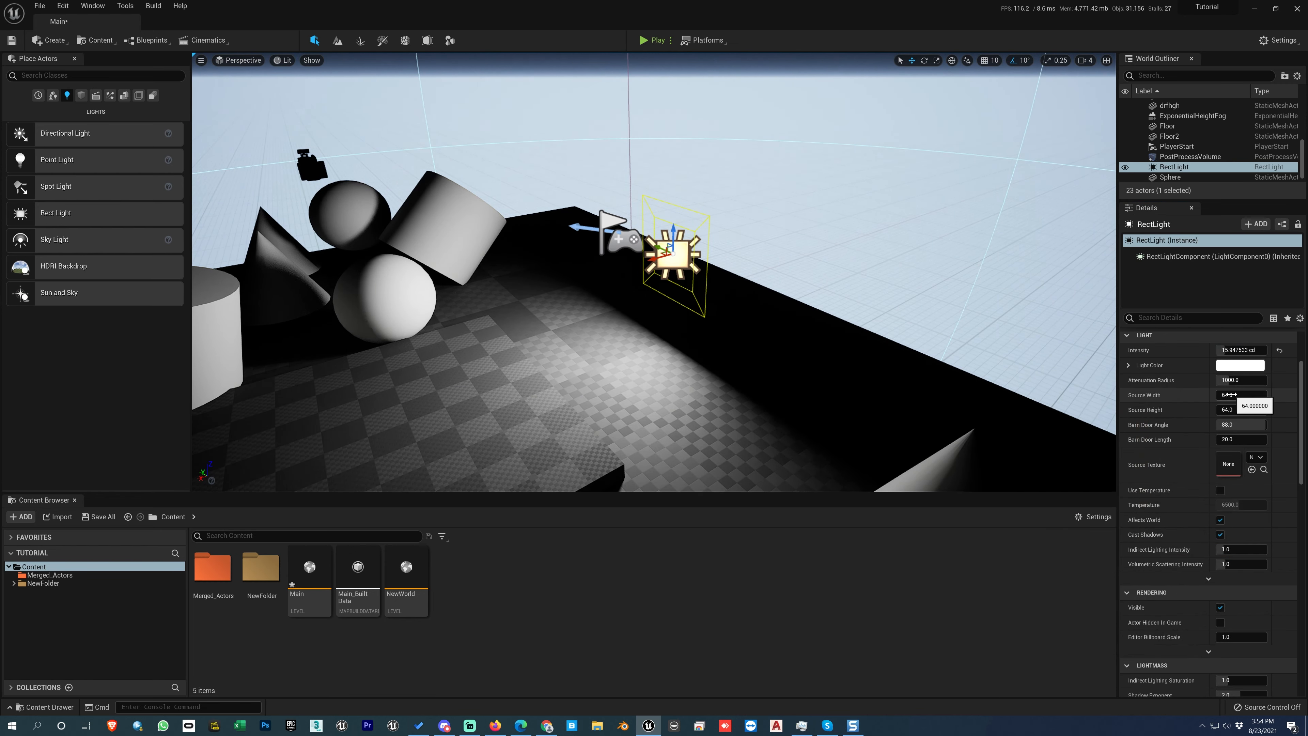
pyautogui.moveTo(1237, 380)
pyautogui.mouseDown()
pyautogui.moveTo(1201, 380)
pyautogui.moveTo(1219, 381)
pyautogui.mouseUp()
pyautogui.scroll(-5, 1022, 355)
pyautogui.scroll(1, 1220, 401)
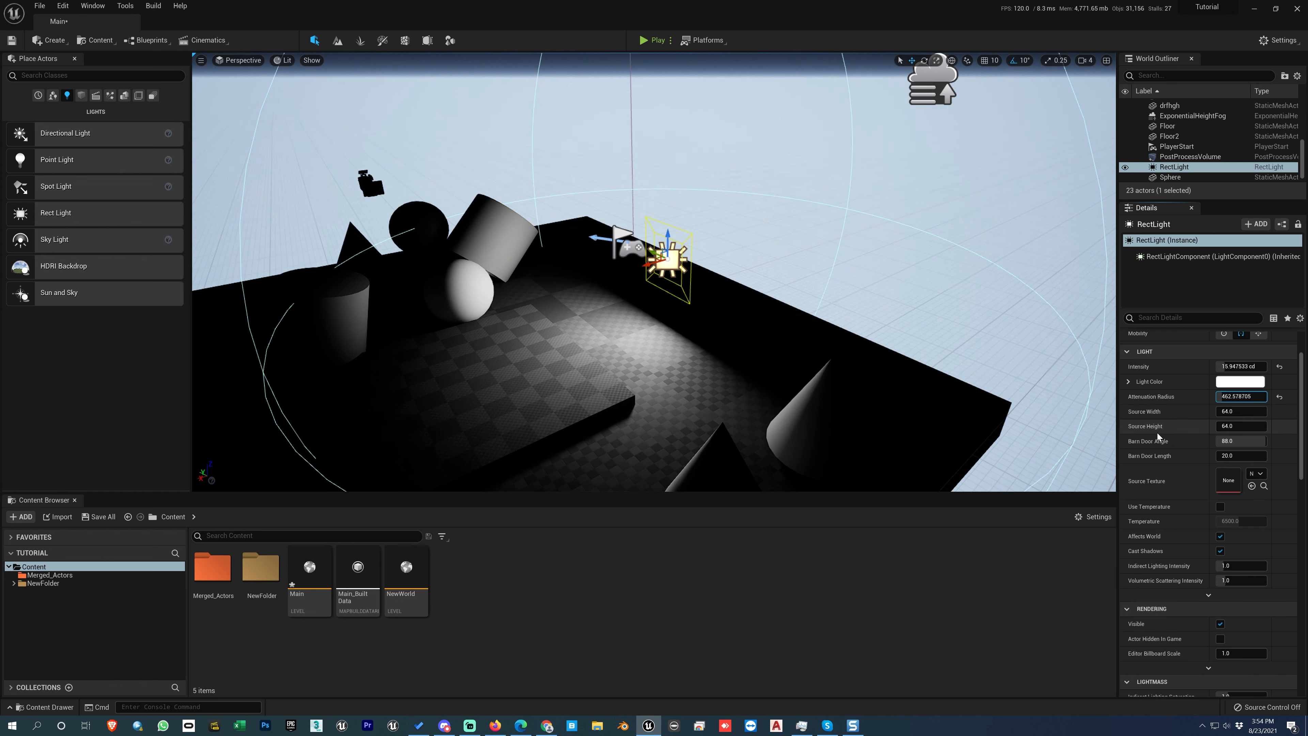
# Step: Enlarge the rect light's source width to about 216.64 and its source height to about 126.79
pyautogui.press('f')
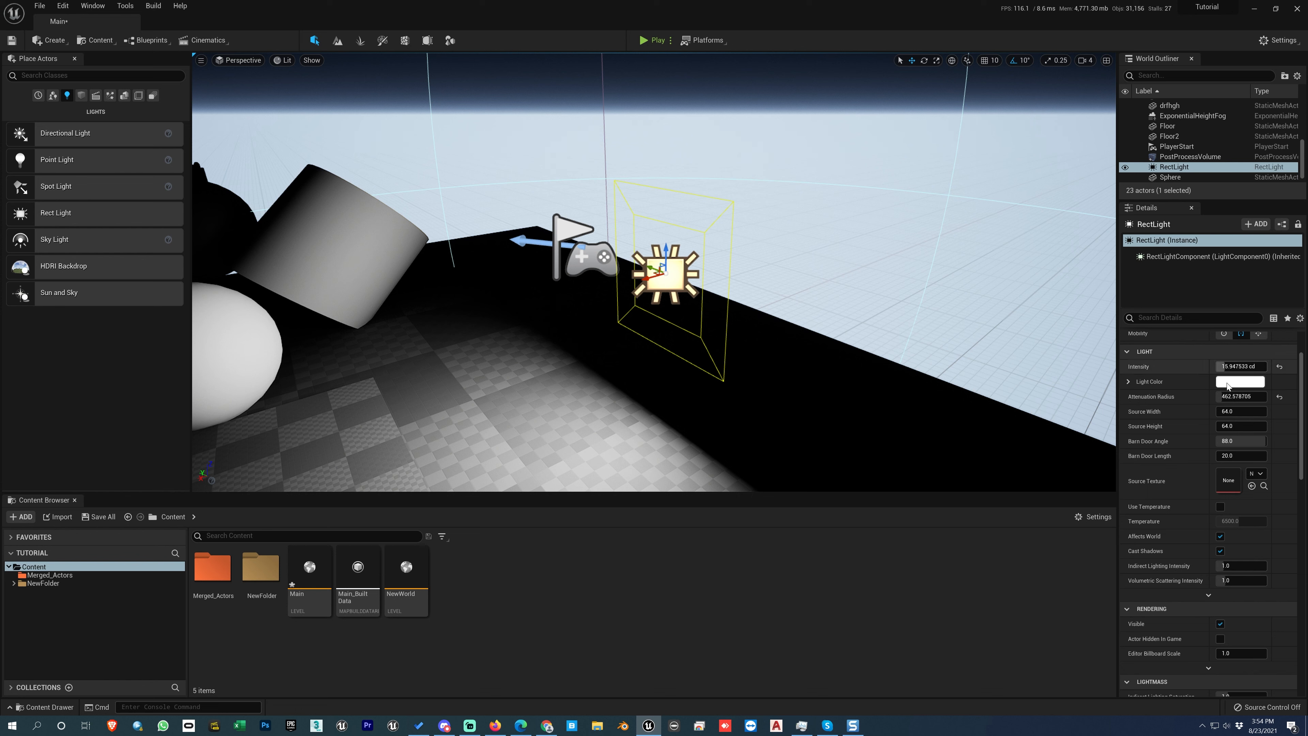
pyautogui.moveTo(1236, 411)
pyautogui.mouseDown()
pyautogui.moveTo(1303, 411)
pyautogui.moveTo(1238, 426)
pyautogui.moveTo(1262, 426)
pyautogui.moveTo(1239, 426)
pyautogui.moveTo(1237, 411)
pyautogui.moveTo(1255, 427)
pyautogui.mouseUp()
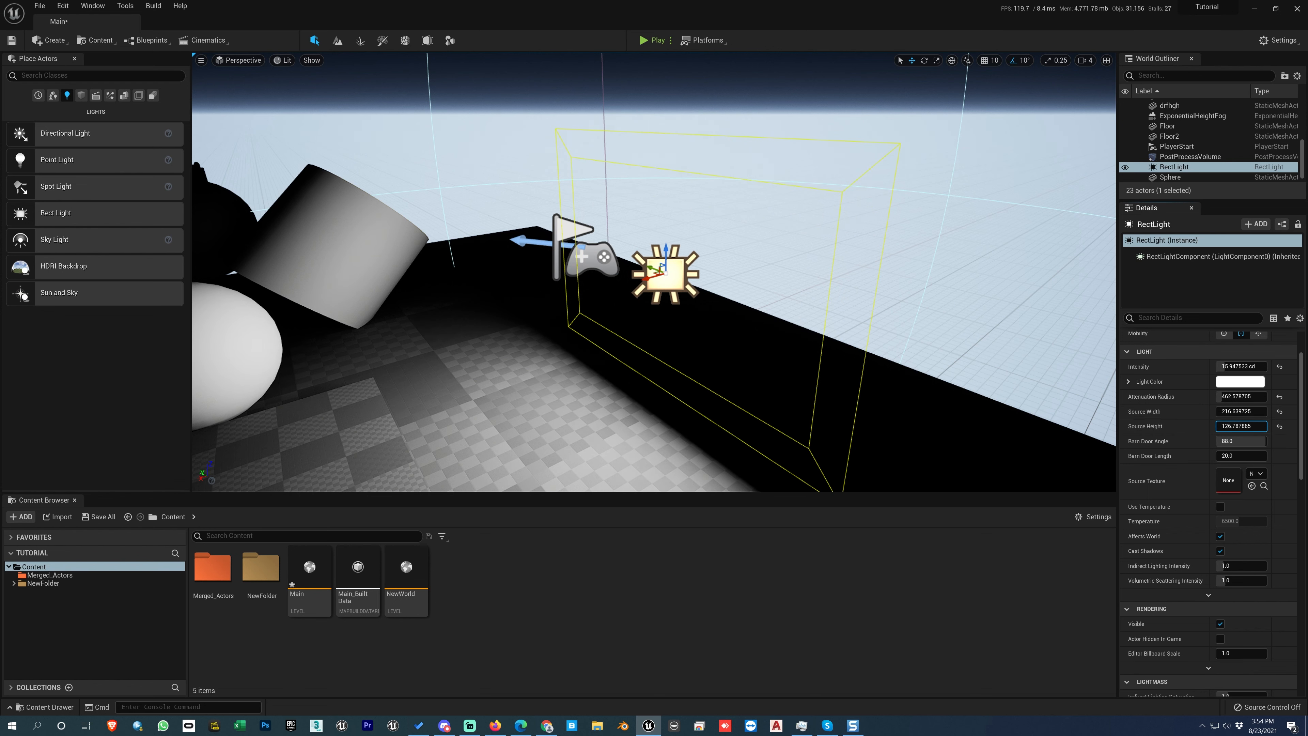
# Step: Compare the rect light's spread using barn door angles of about 49.82, 90 and 54.36
pyautogui.moveTo(1247, 441); pyautogui.dragTo(1240, 441)
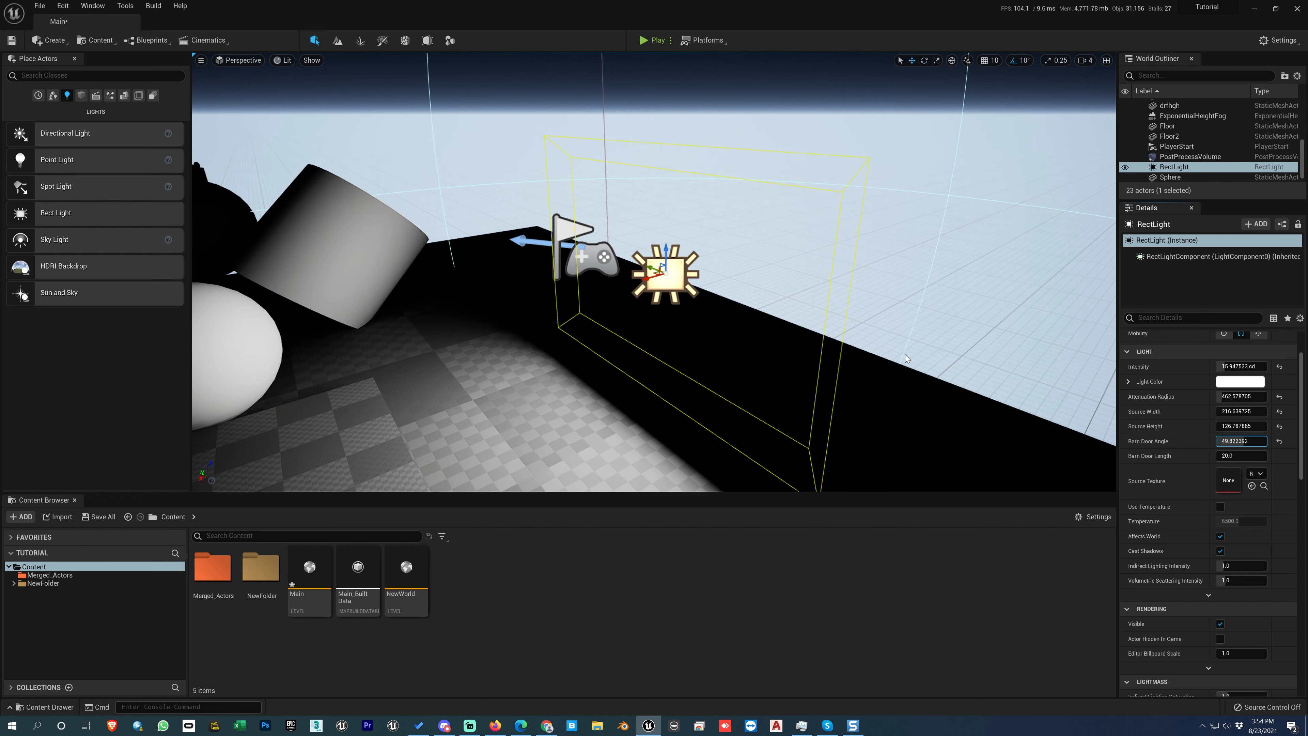
pyautogui.moveTo(907, 359); pyautogui.dragTo(933, 396, button='right')
pyautogui.press('s')
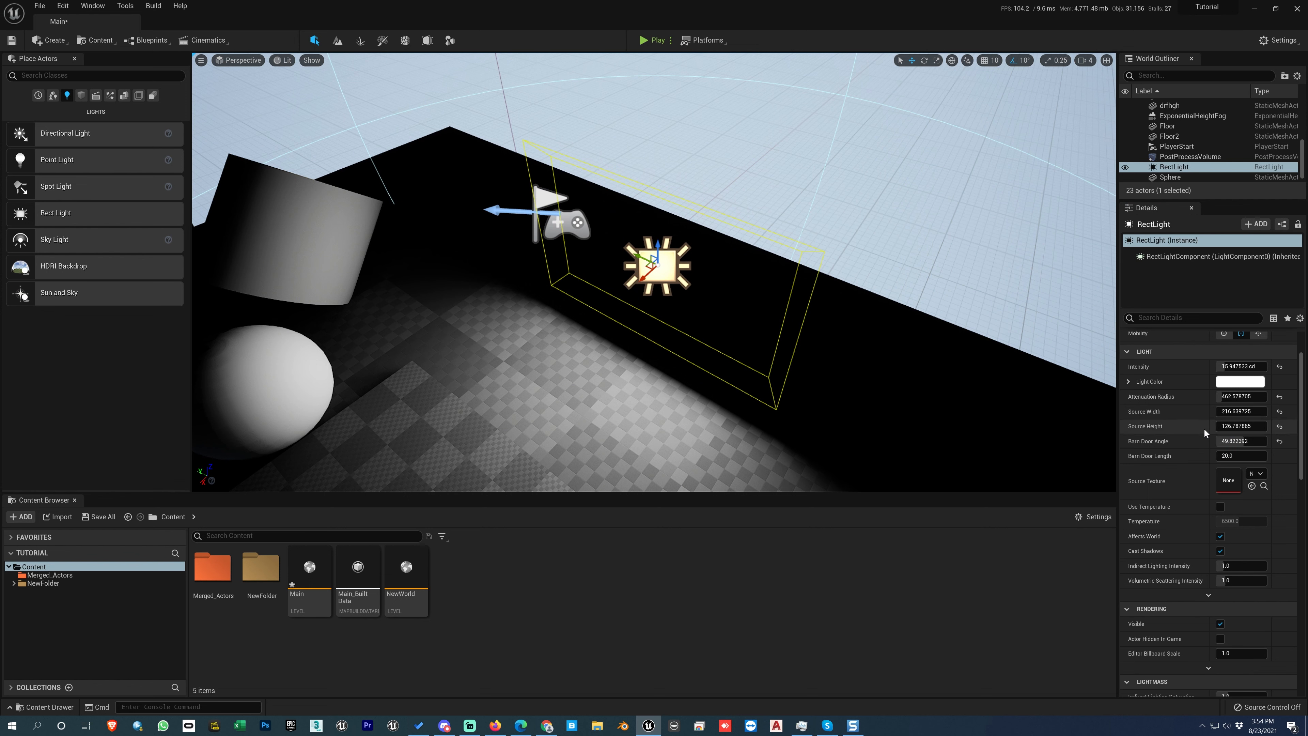
pyautogui.moveTo(1232, 442); pyautogui.dragTo(1262, 442)
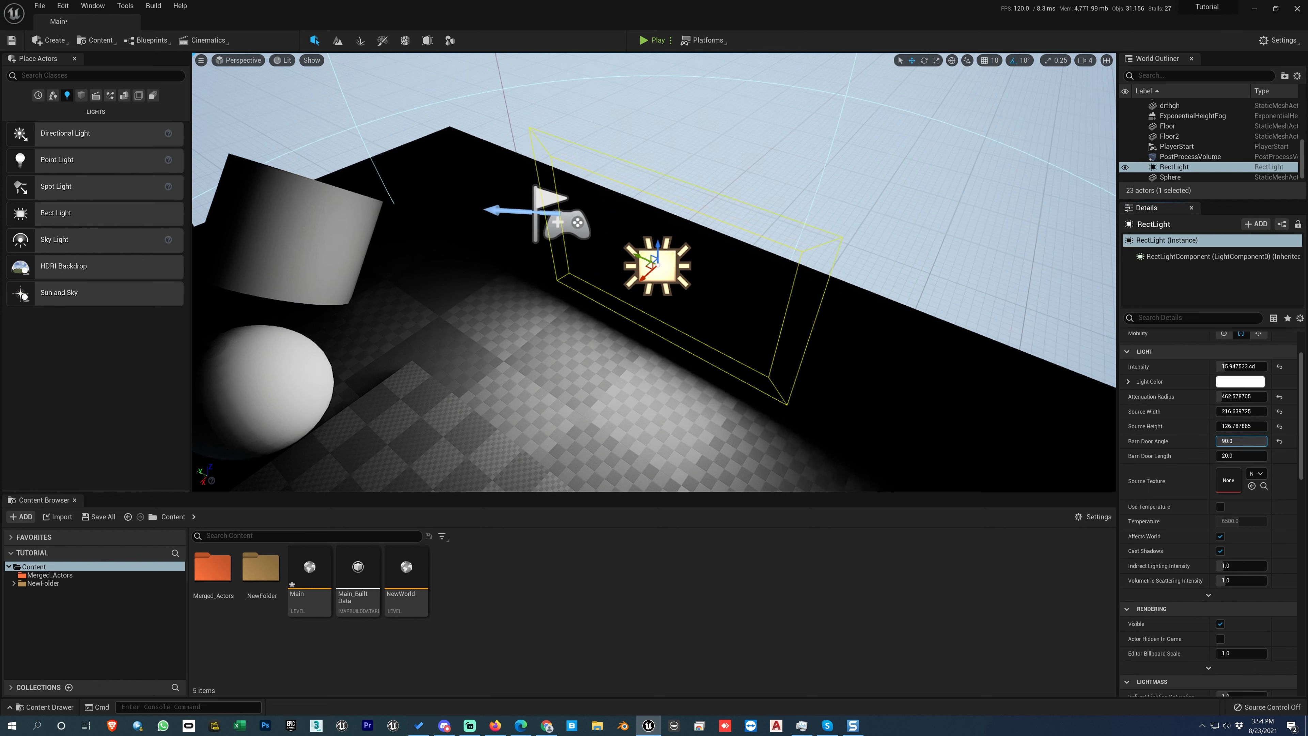
pyautogui.moveTo(1251, 441); pyautogui.dragTo(1240, 442)
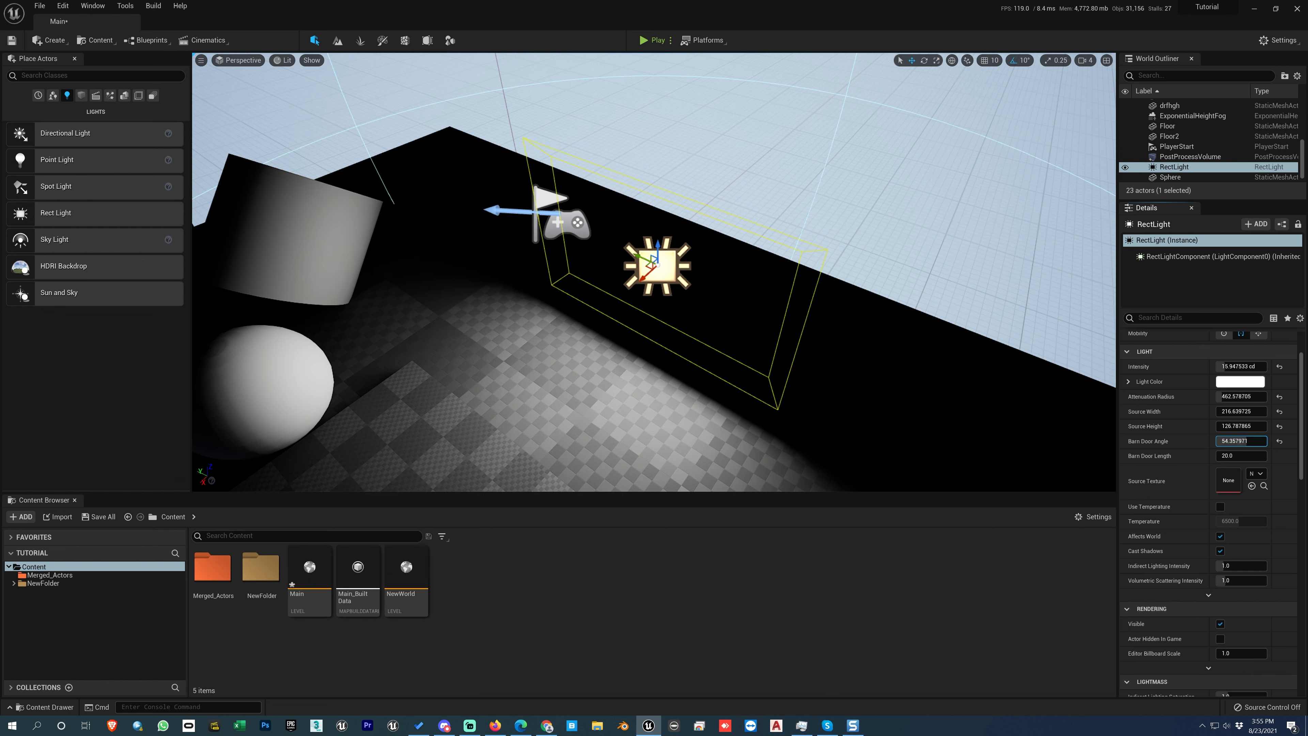
# Step: Try a barn door angle of about 1.18 and a barn door length of about 64.63 on the rect light
pyautogui.moveTo(722, 288); pyautogui.dragTo(699, 301, button='right')
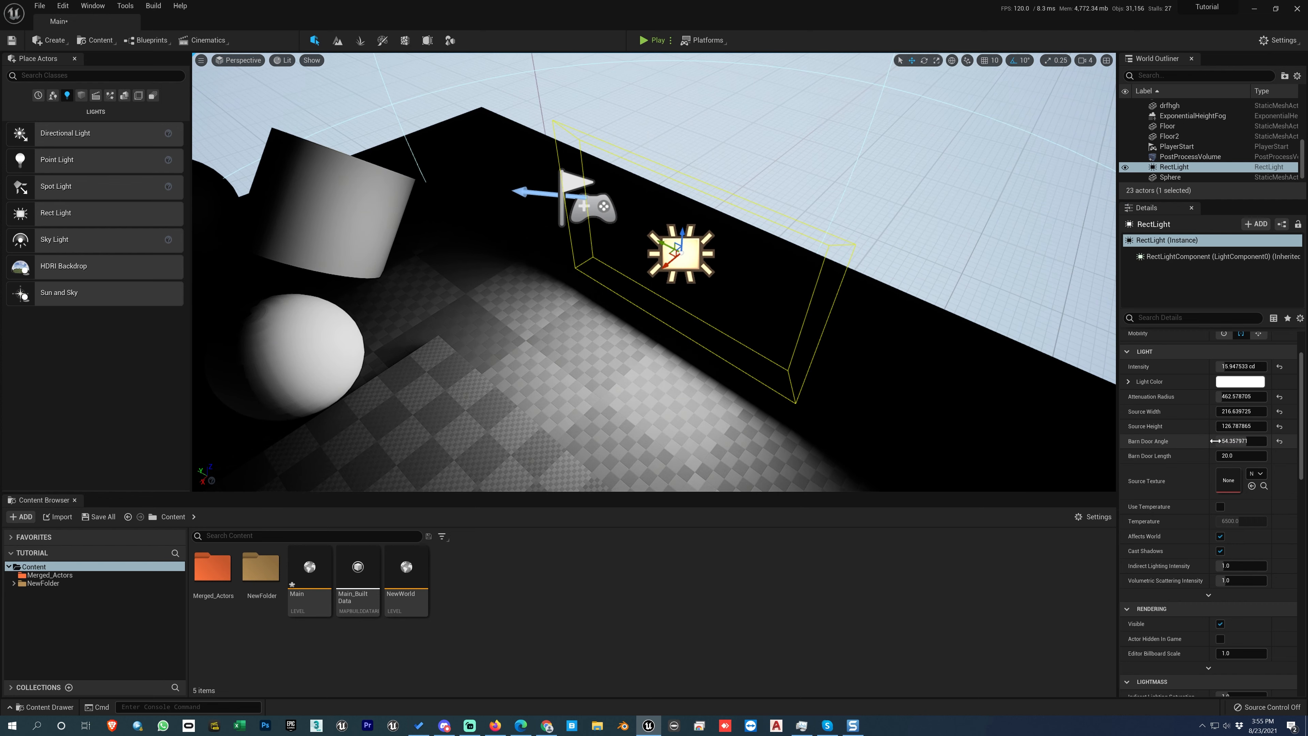
pyautogui.moveTo(1235, 441)
pyautogui.mouseDown()
pyautogui.moveTo(1257, 442)
pyautogui.moveTo(1235, 442)
pyautogui.moveTo(1234, 457)
pyautogui.moveTo(1251, 456)
pyautogui.moveTo(1232, 441)
pyautogui.mouseUp()
pyautogui.press('s')
pyautogui.moveTo(927, 351); pyautogui.dragTo(878, 400, button='right')
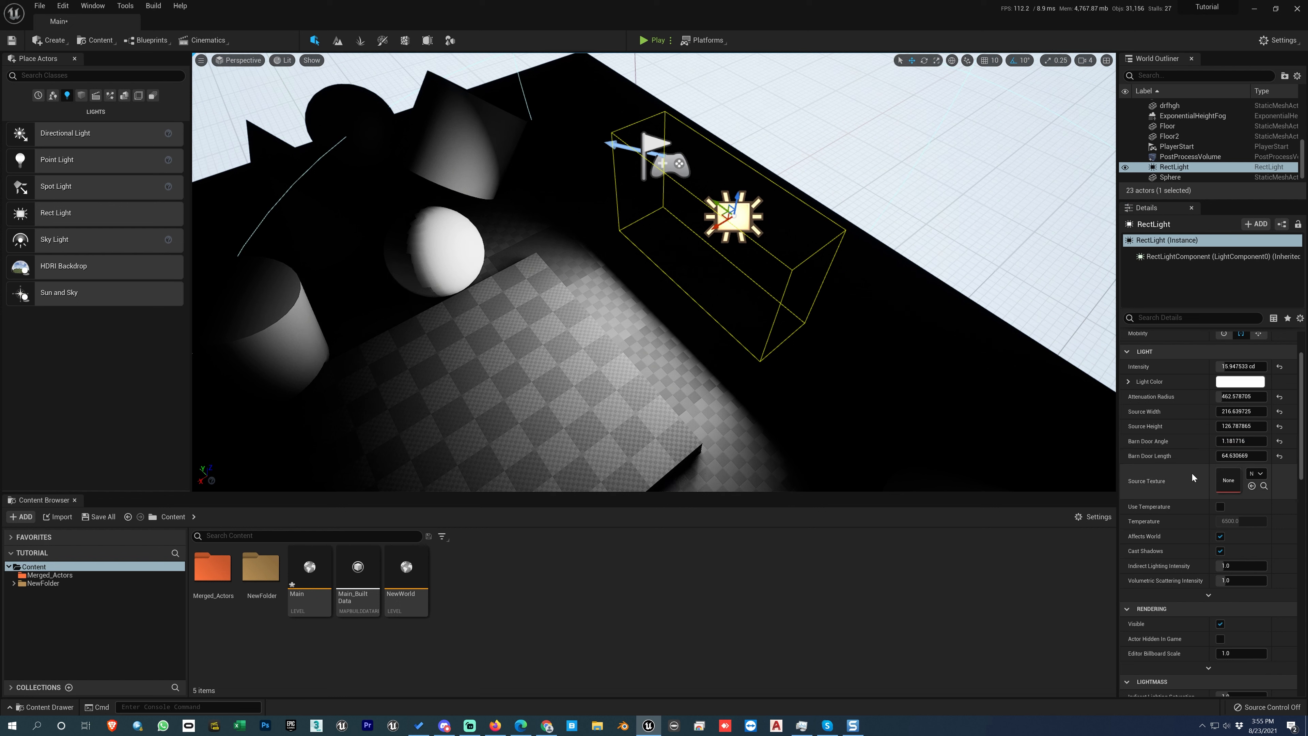
# Step: Reset both barn door values, then set source width to about 227.28, source height to about 127.42 and barn door angle to 90
pyautogui.click(1280, 457)
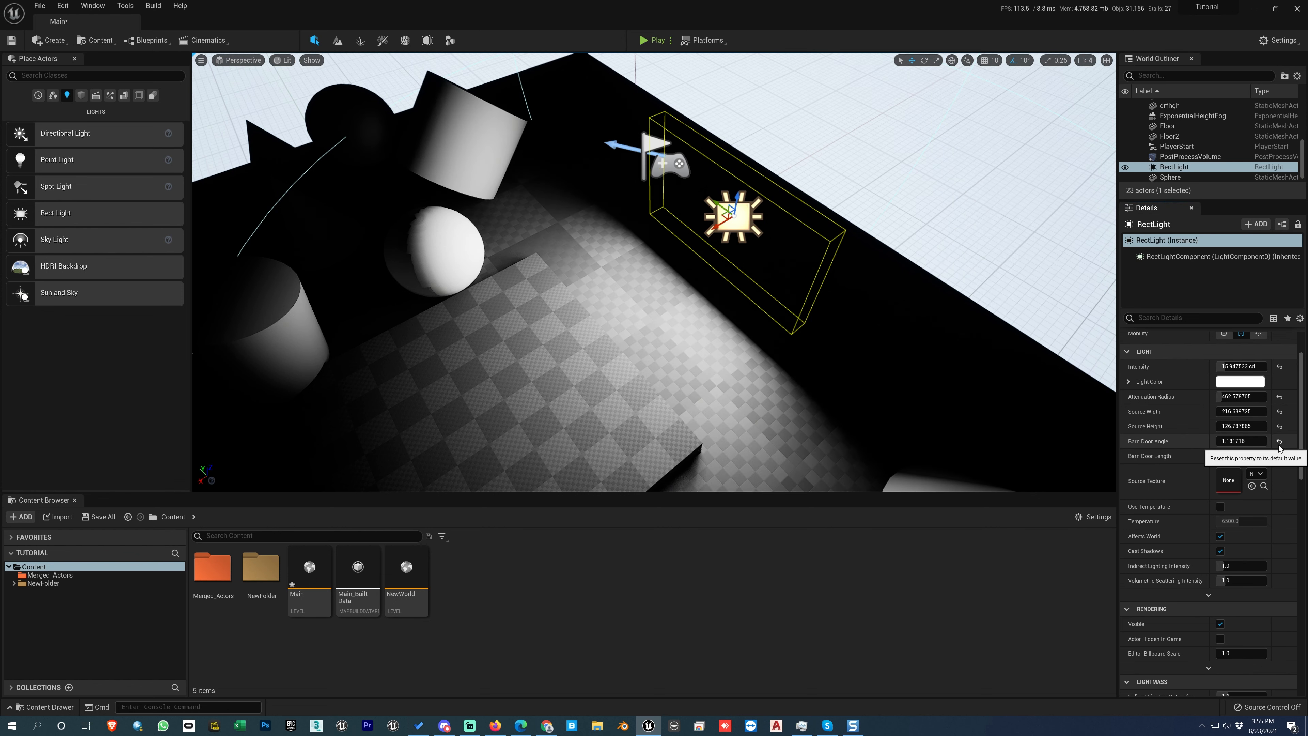
pyautogui.click(1280, 442)
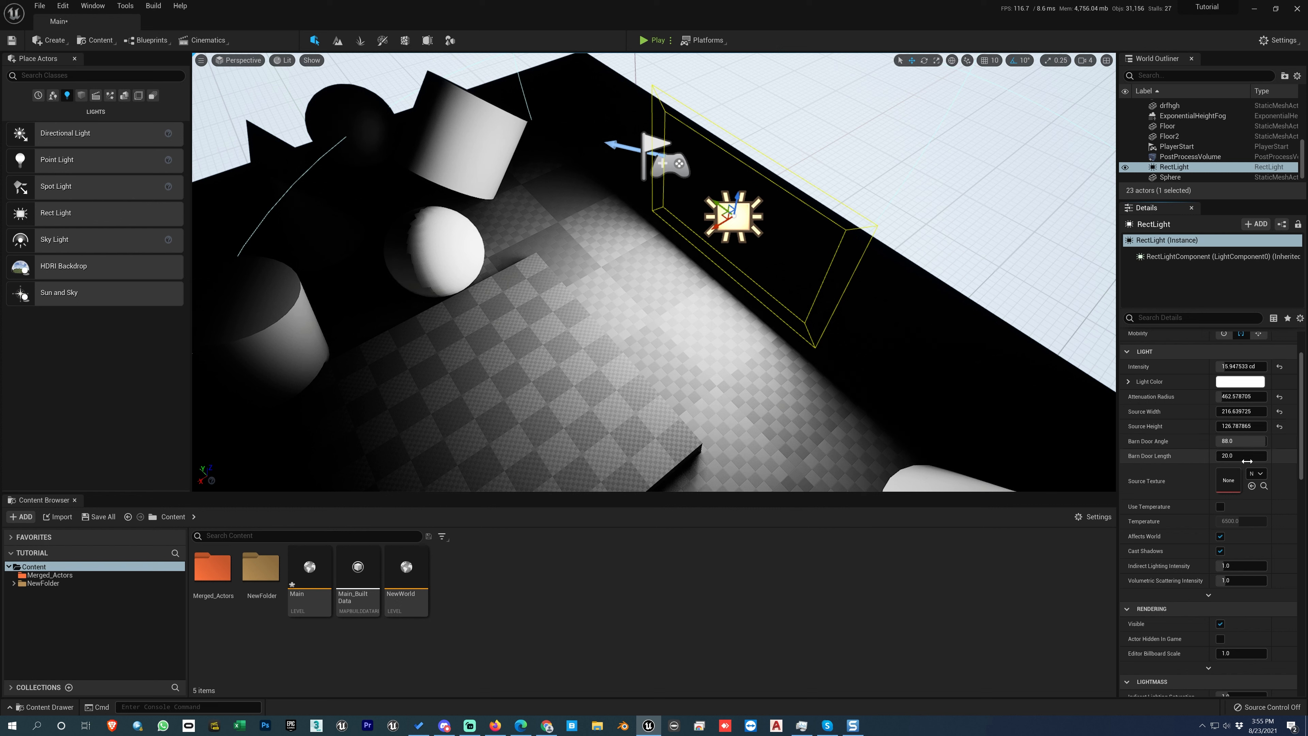
pyautogui.moveTo(1248, 443)
pyautogui.mouseDown()
pyautogui.moveTo(1262, 442)
pyautogui.moveTo(1242, 414)
pyautogui.moveTo(1238, 428)
pyautogui.mouseUp()
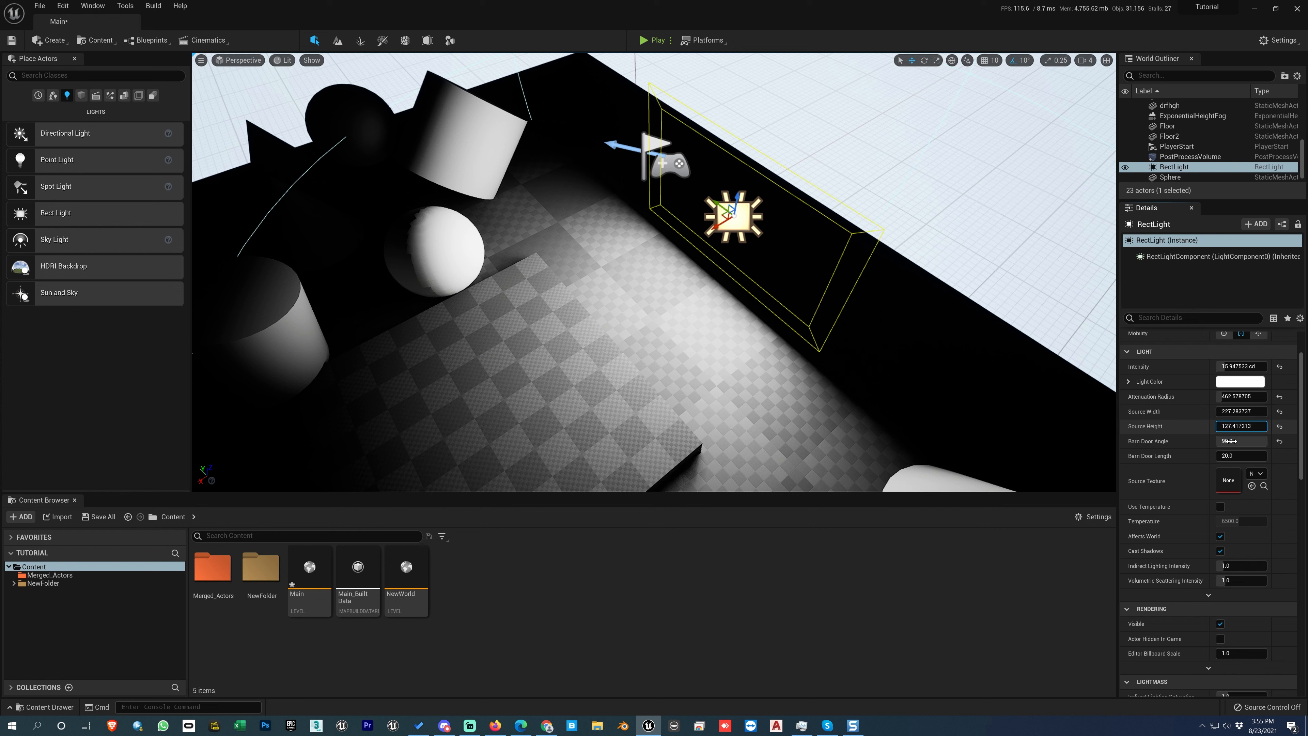
# Step: Enable Use Temperature on the rect light, try a cooler value of about 5215, and reset the temperature to its default 6500
pyautogui.click(1220, 507)
pyautogui.click(1220, 507)
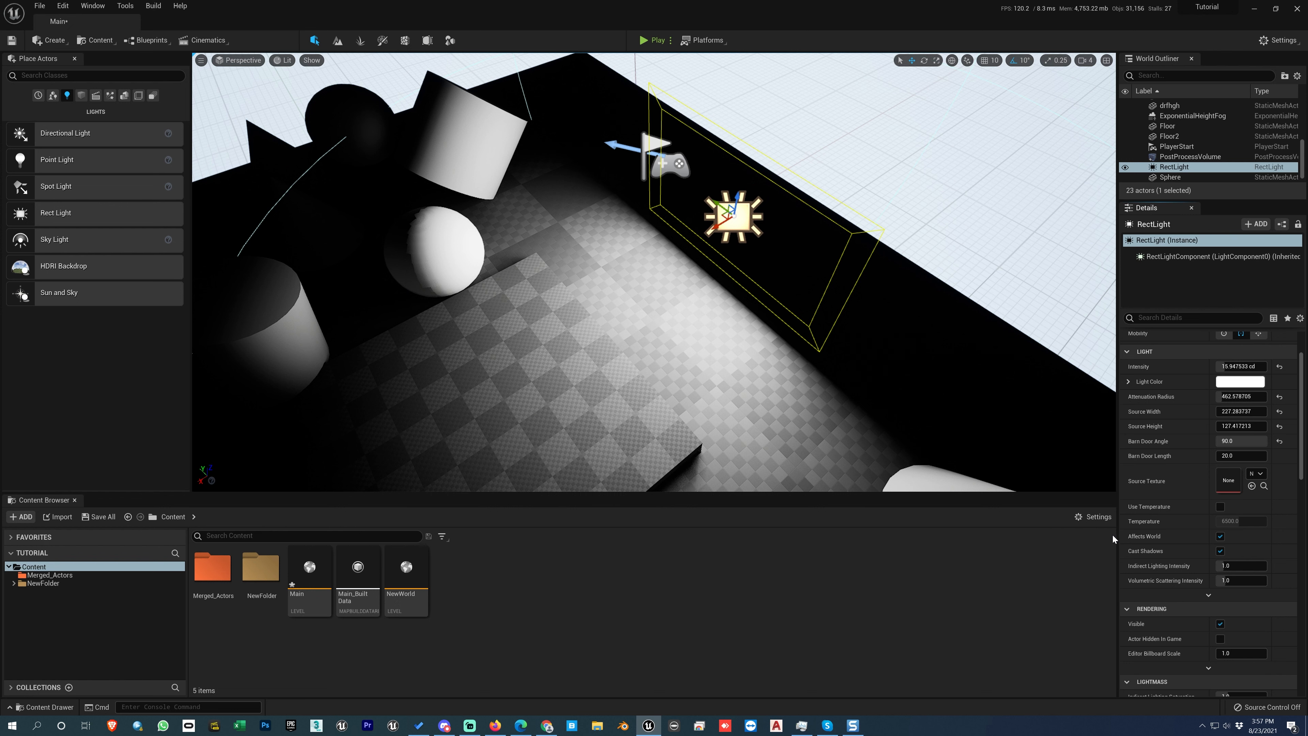
pyautogui.click(1220, 507)
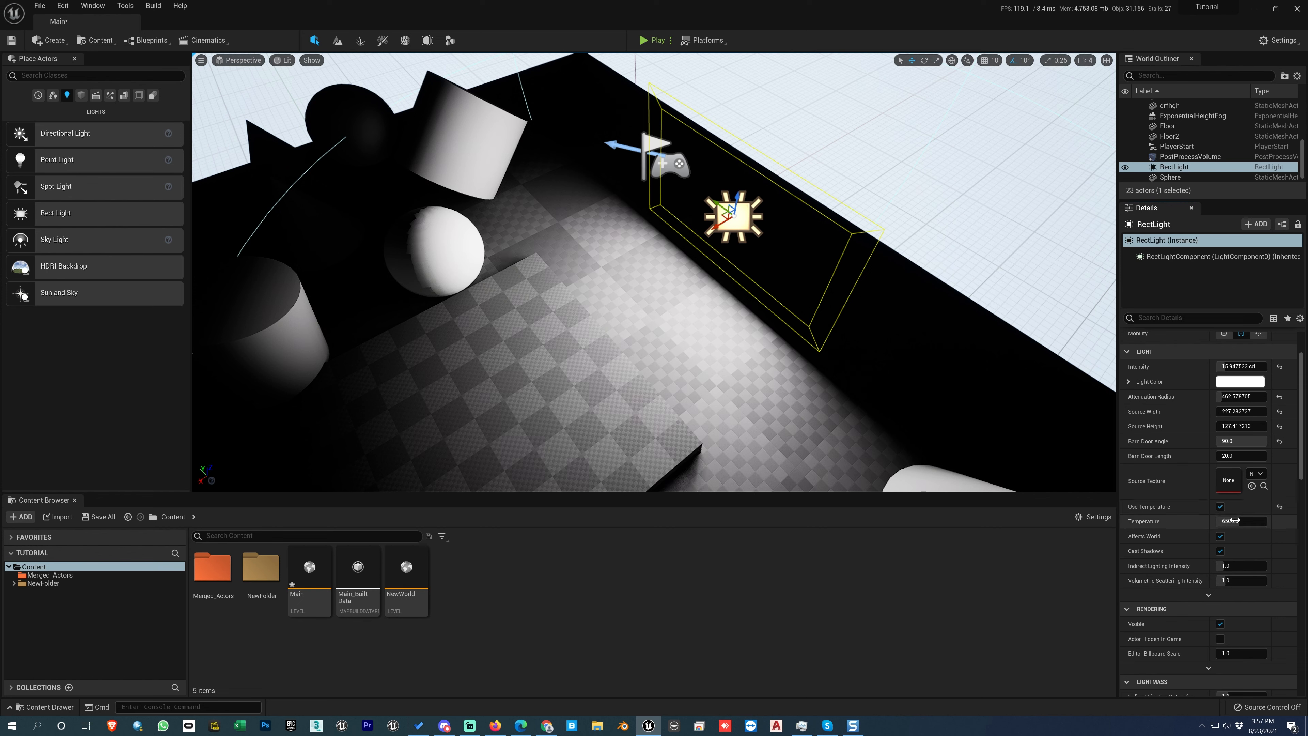
pyautogui.moveTo(1236, 521)
pyautogui.mouseDown()
pyautogui.moveTo(1257, 521)
pyautogui.moveTo(1220, 521)
pyautogui.moveTo(1251, 521)
pyautogui.moveTo(1233, 521)
pyautogui.mouseUp()
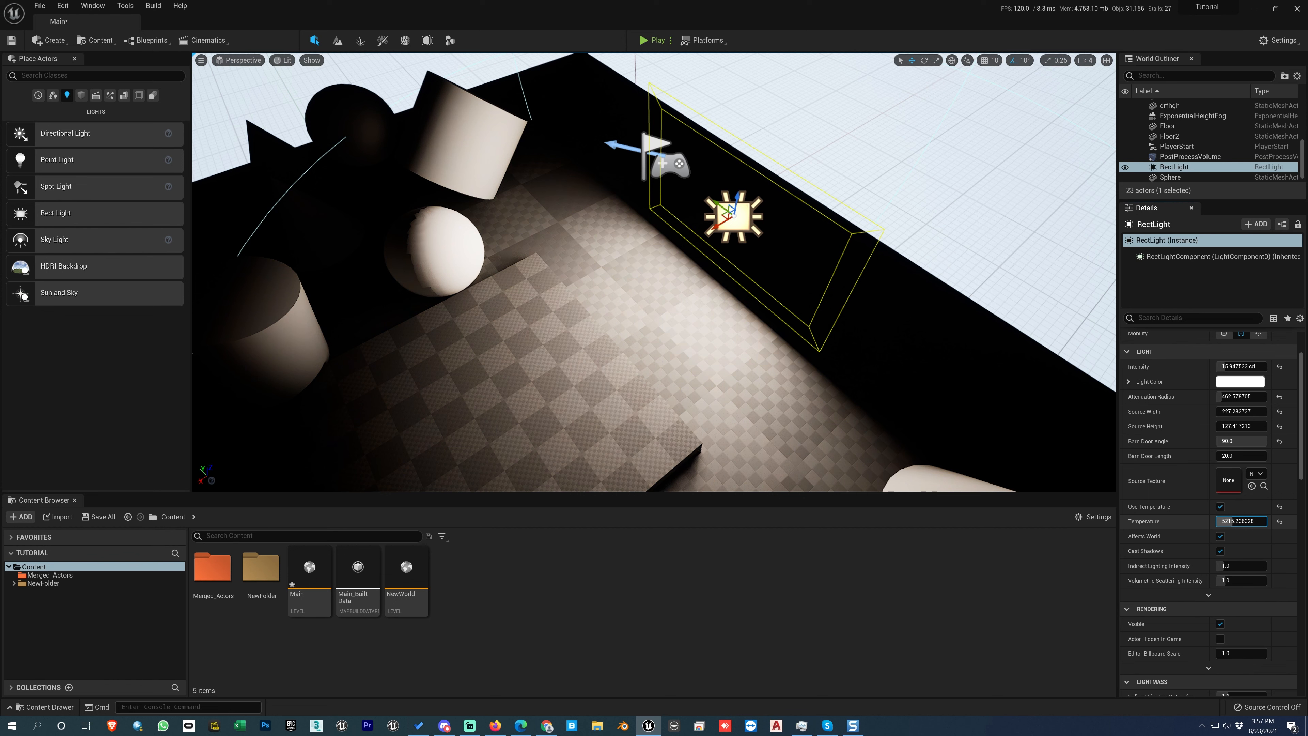
pyautogui.click(1279, 521)
# Step: Toggle the rect light's Affects World off and on, then try an indirect lighting intensity of about 4.94 and reset it
pyautogui.click(1221, 536)
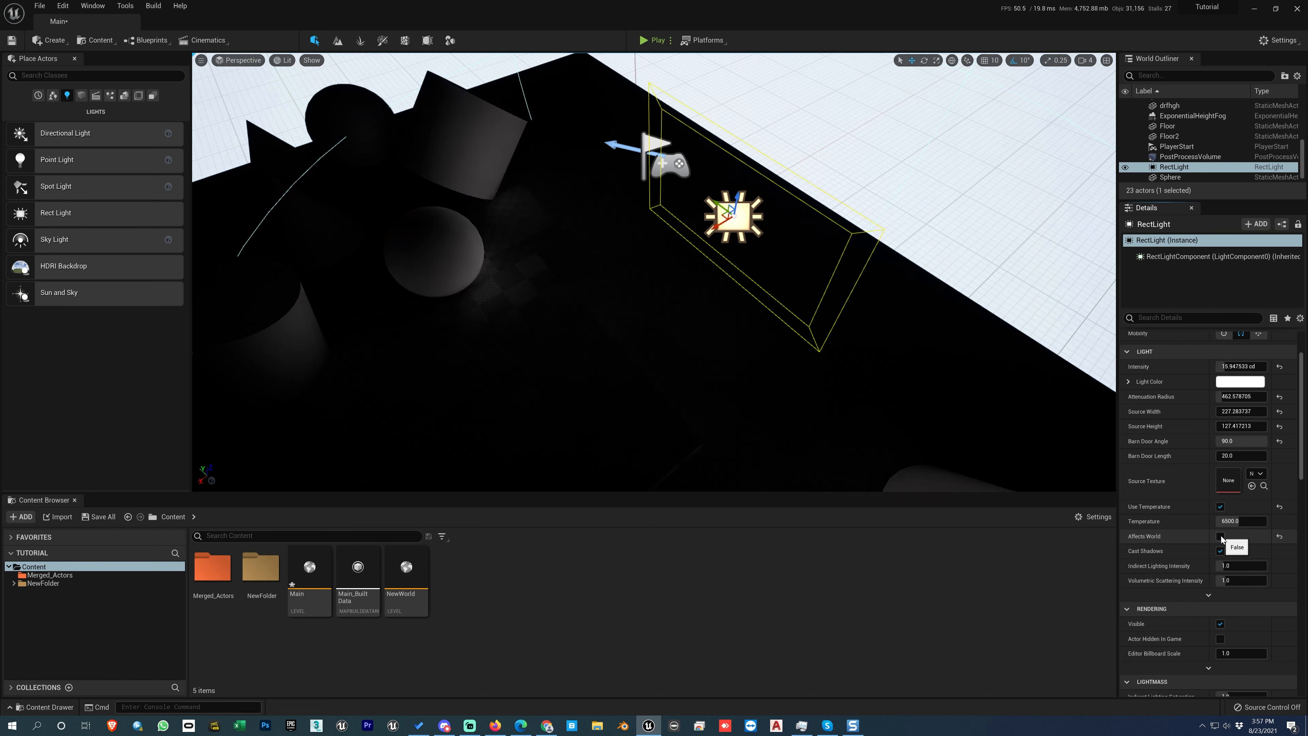
pyautogui.click(1220, 537)
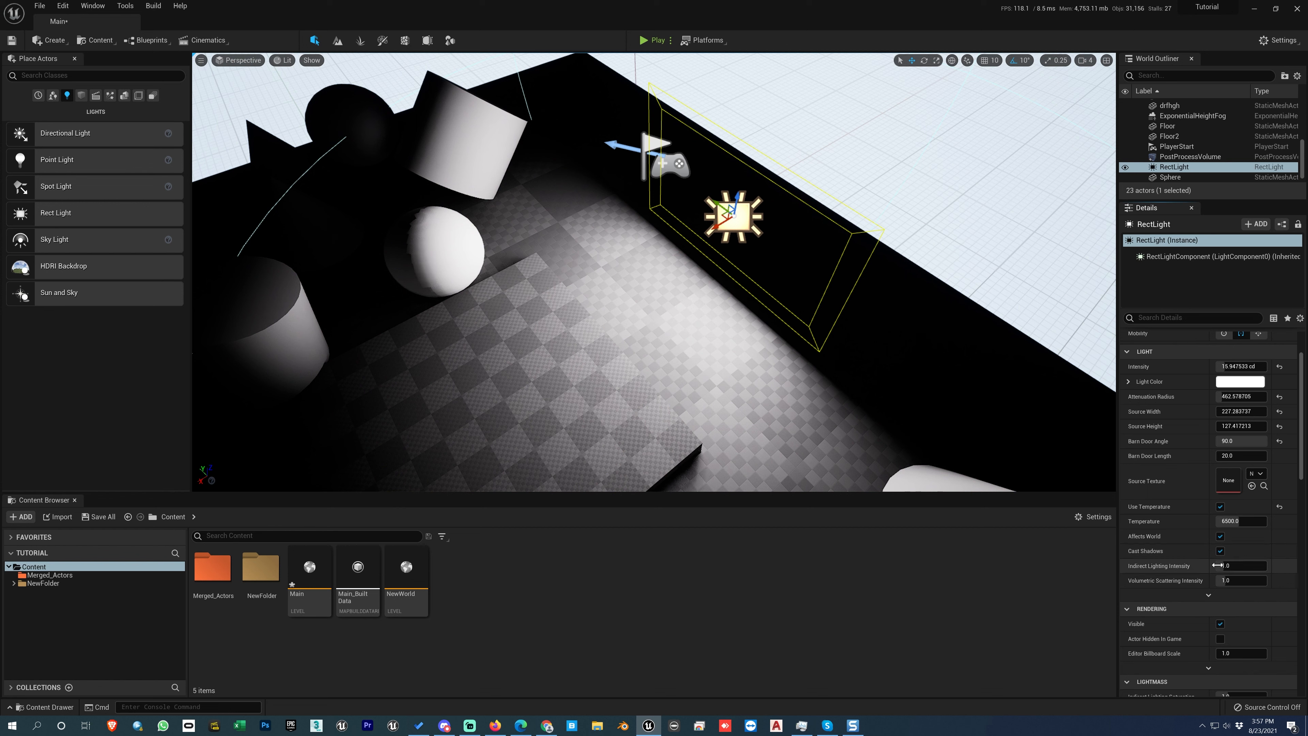
pyautogui.moveTo(1236, 566)
pyautogui.mouseDown()
pyautogui.moveTo(1249, 566)
pyautogui.moveTo(1217, 566)
pyautogui.moveTo(1249, 566)
pyautogui.mouseUp()
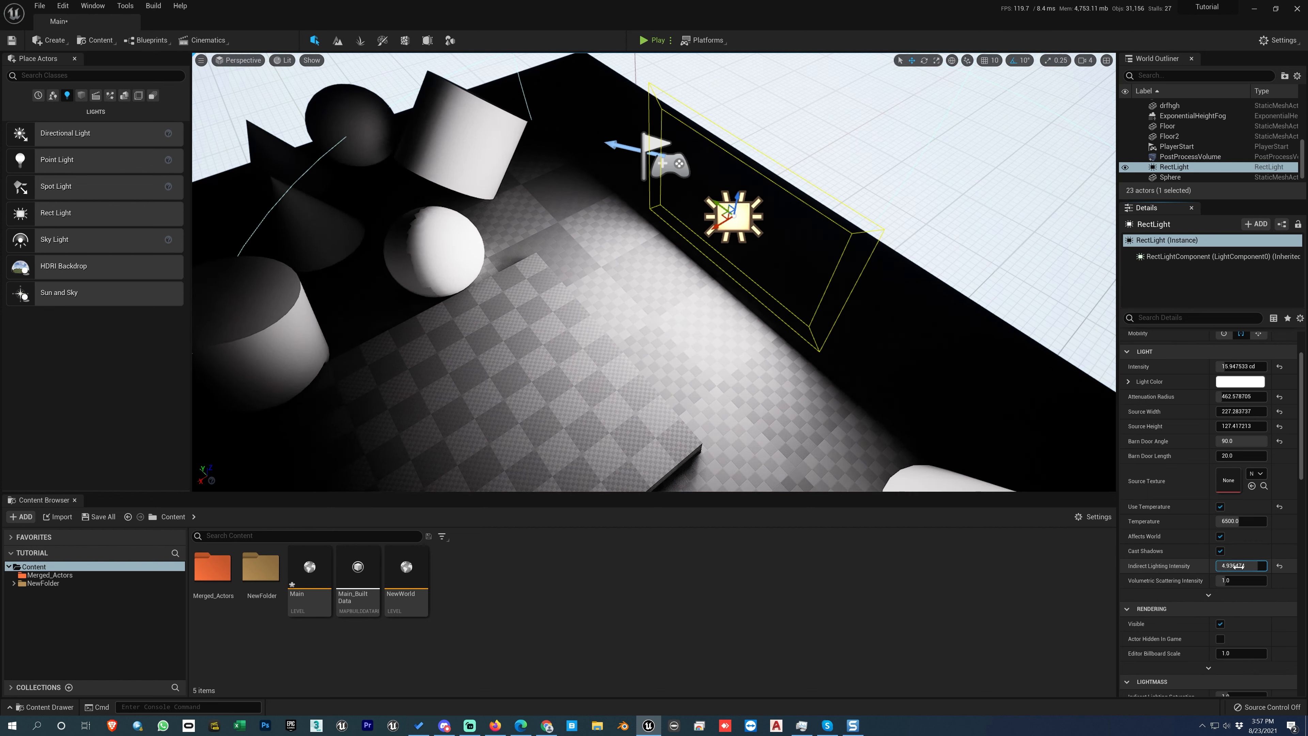
pyautogui.click(1280, 565)
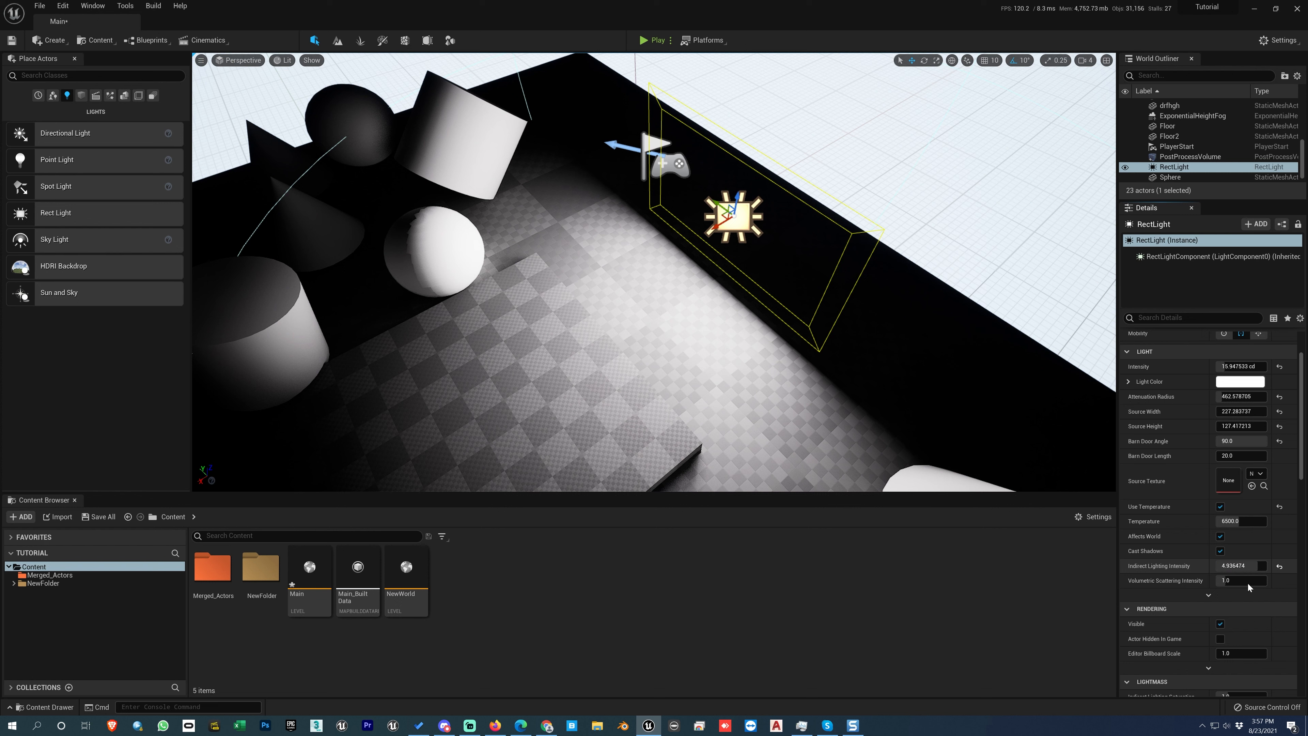
# Step: Toggle the rect light's Actor Hidden In Game on and back off, and reduce its Editor Billboard Scale to about 0.885
pyautogui.click(1220, 638)
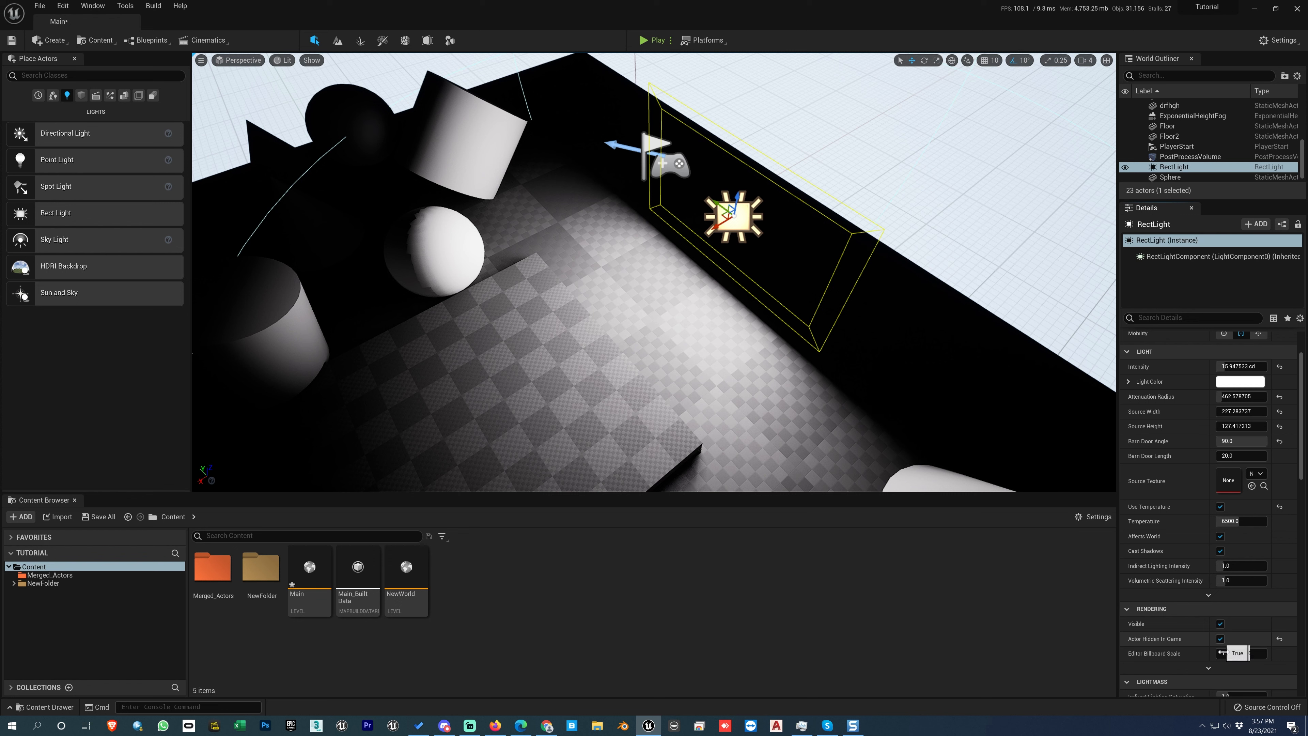
pyautogui.click(1220, 639)
pyautogui.moveTo(1224, 653)
pyautogui.mouseDown()
pyautogui.moveTo(1252, 653)
pyautogui.moveTo(1189, 652)
pyautogui.moveTo(1221, 653)
pyautogui.mouseUp()
pyautogui.scroll(-3, 1218, 632)
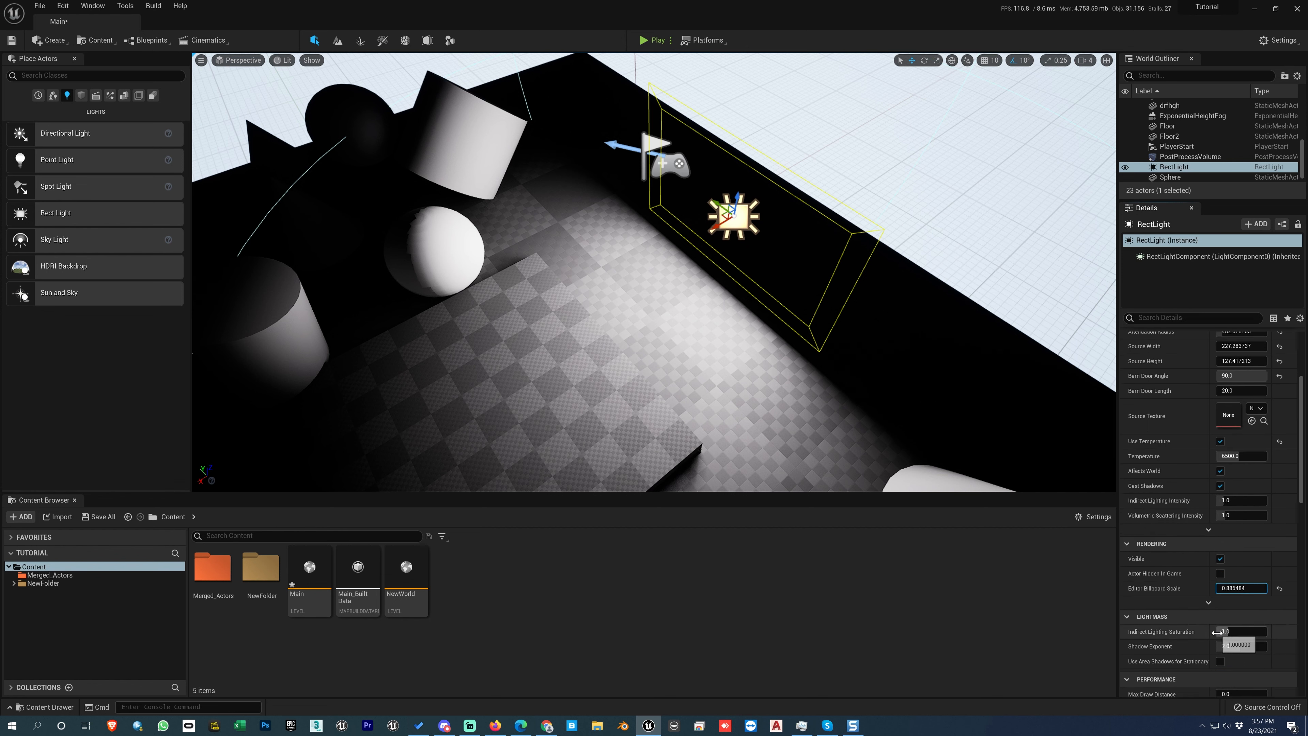
pyautogui.scroll(-2, 1218, 633)
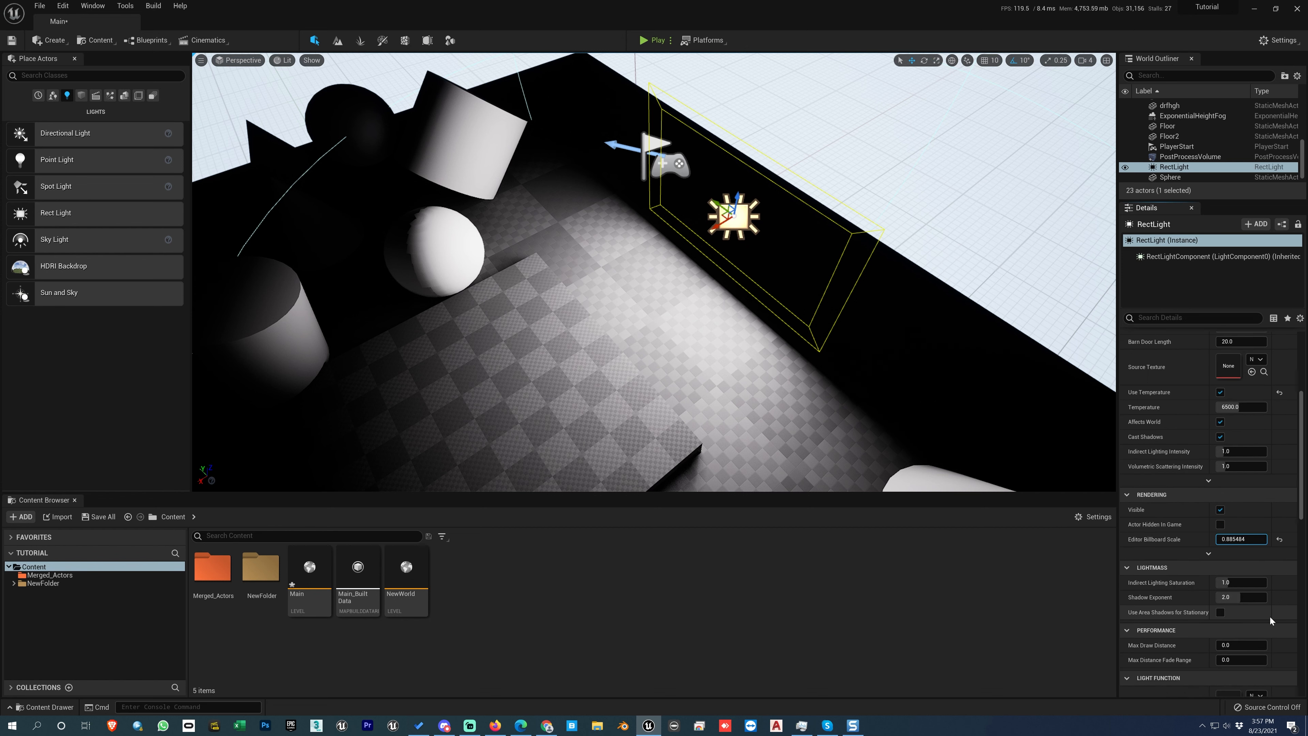
pyautogui.scroll(7, 1205, 618)
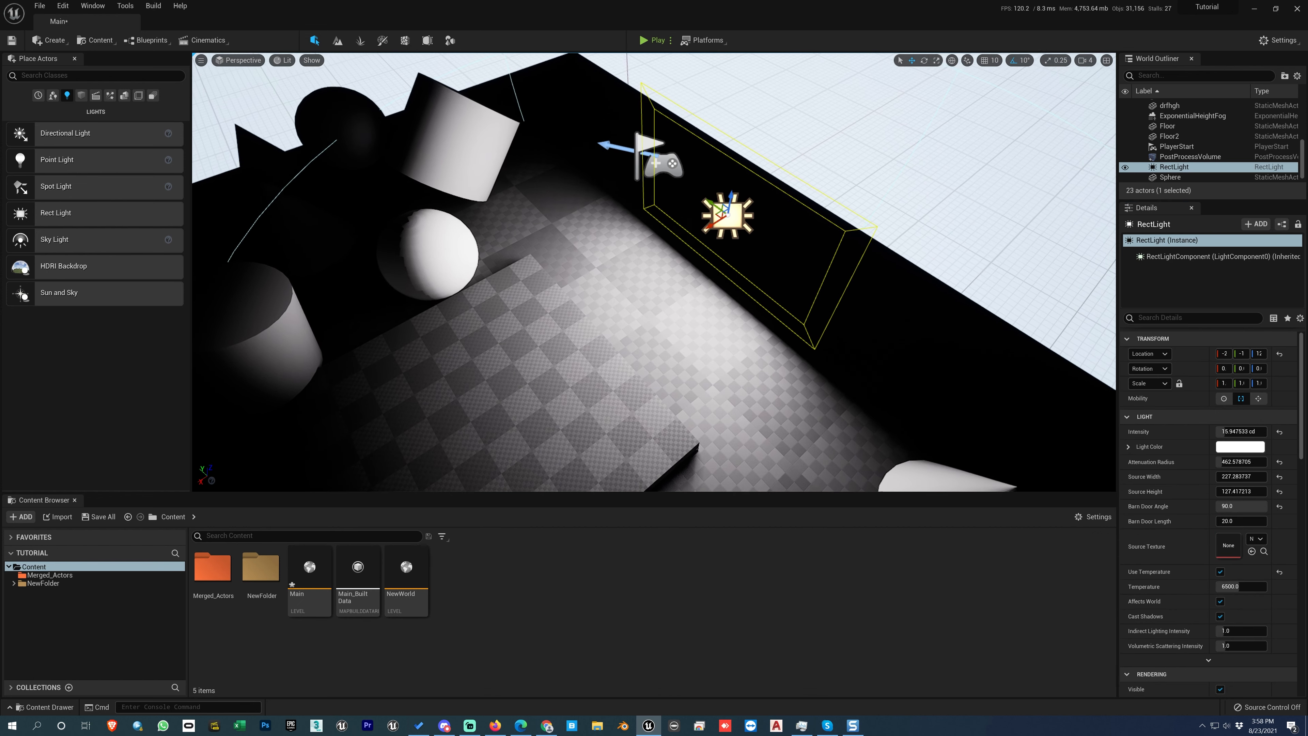
# Step: Delete the rect light and place a sky light on the floor near the player start
pyautogui.press('Delete')
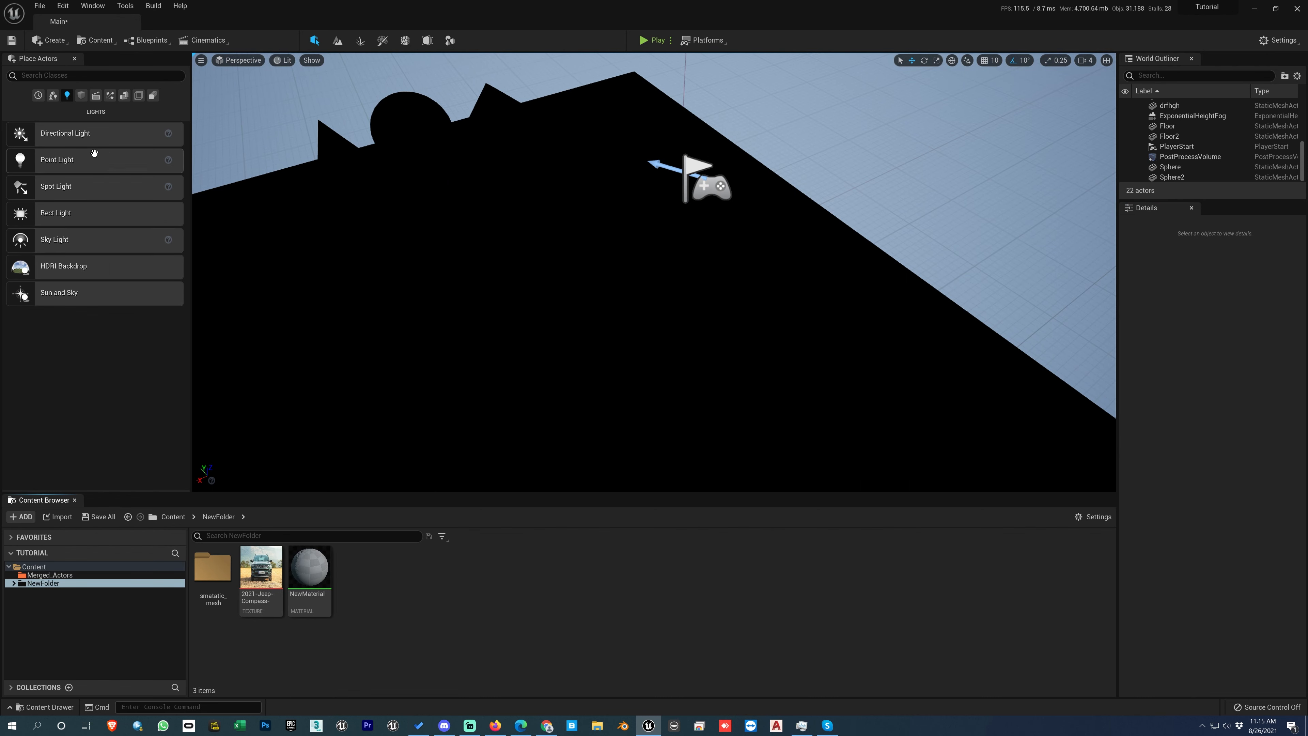
pyautogui.click(79, 240)
pyautogui.moveTo(78, 239); pyautogui.dragTo(779, 277)
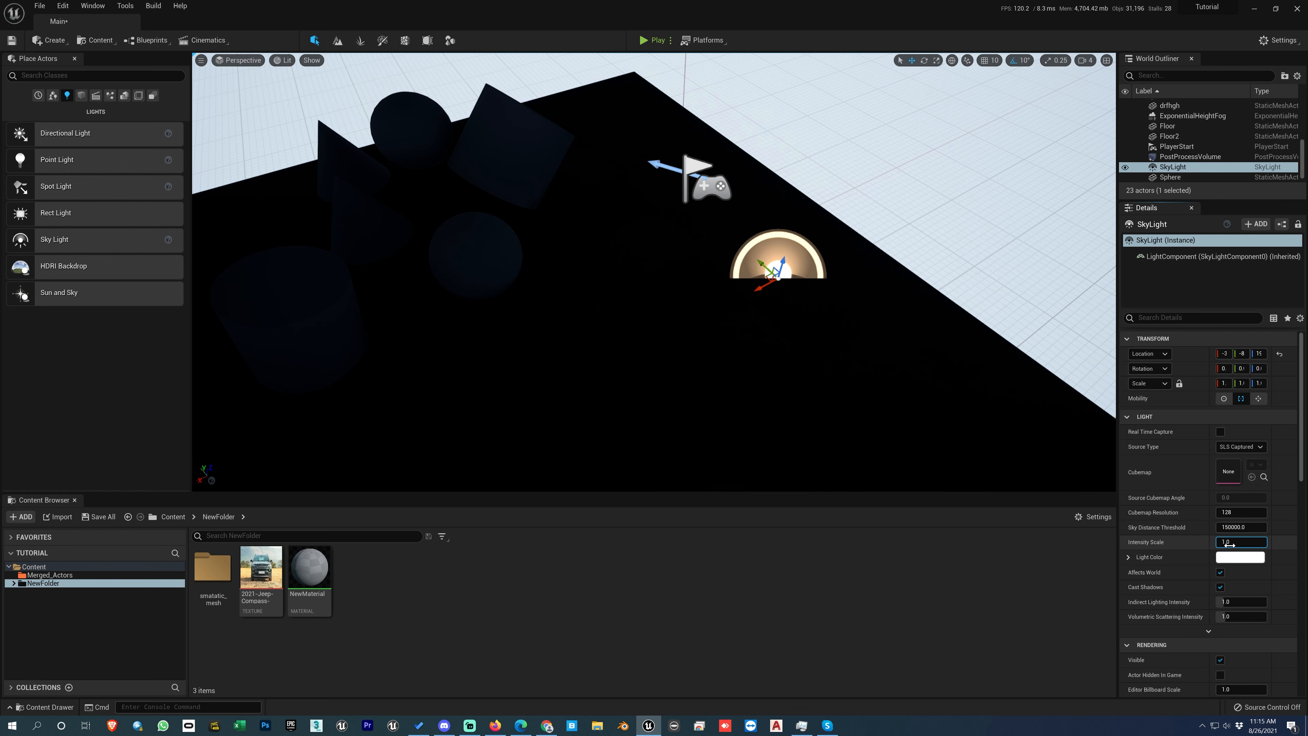
# Step: Raise the sky light's intensity scale to about 133.9 and enable Real Time Capture
pyautogui.moveTo(1229, 544); pyautogui.dragTo(1268, 544)
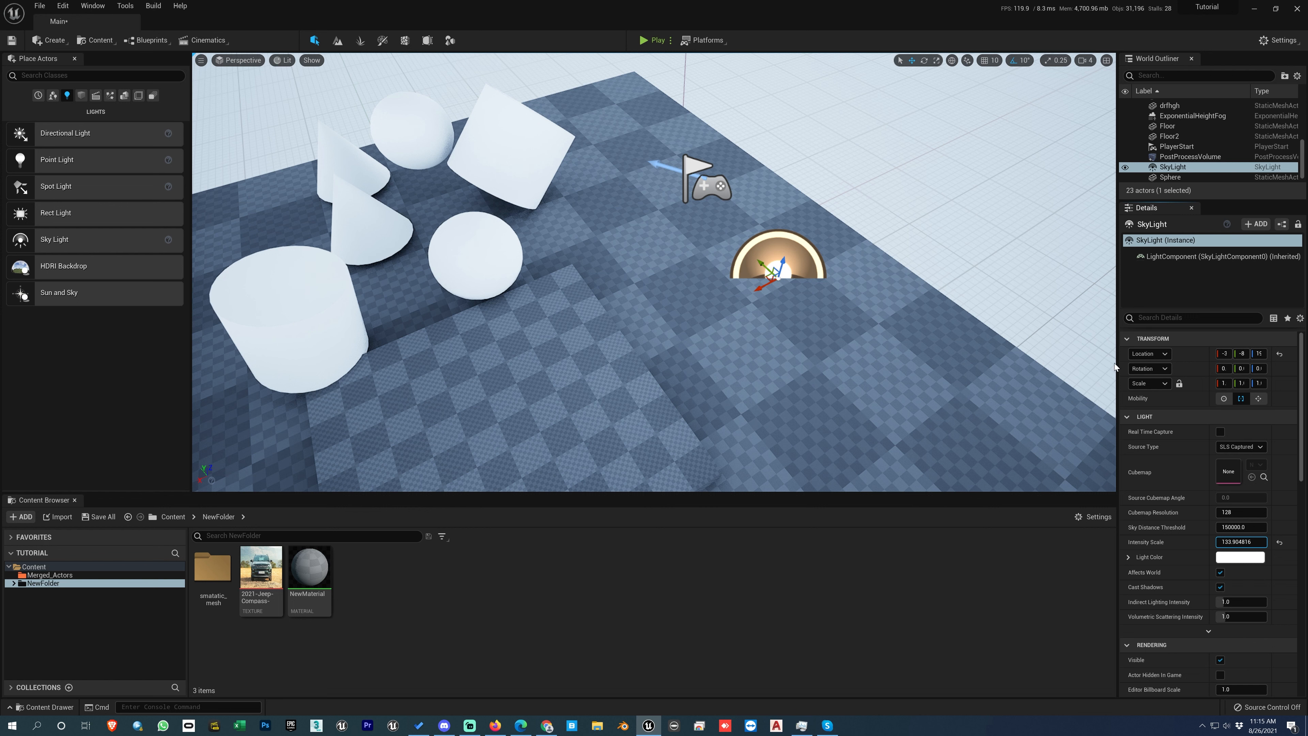
pyautogui.click(1220, 433)
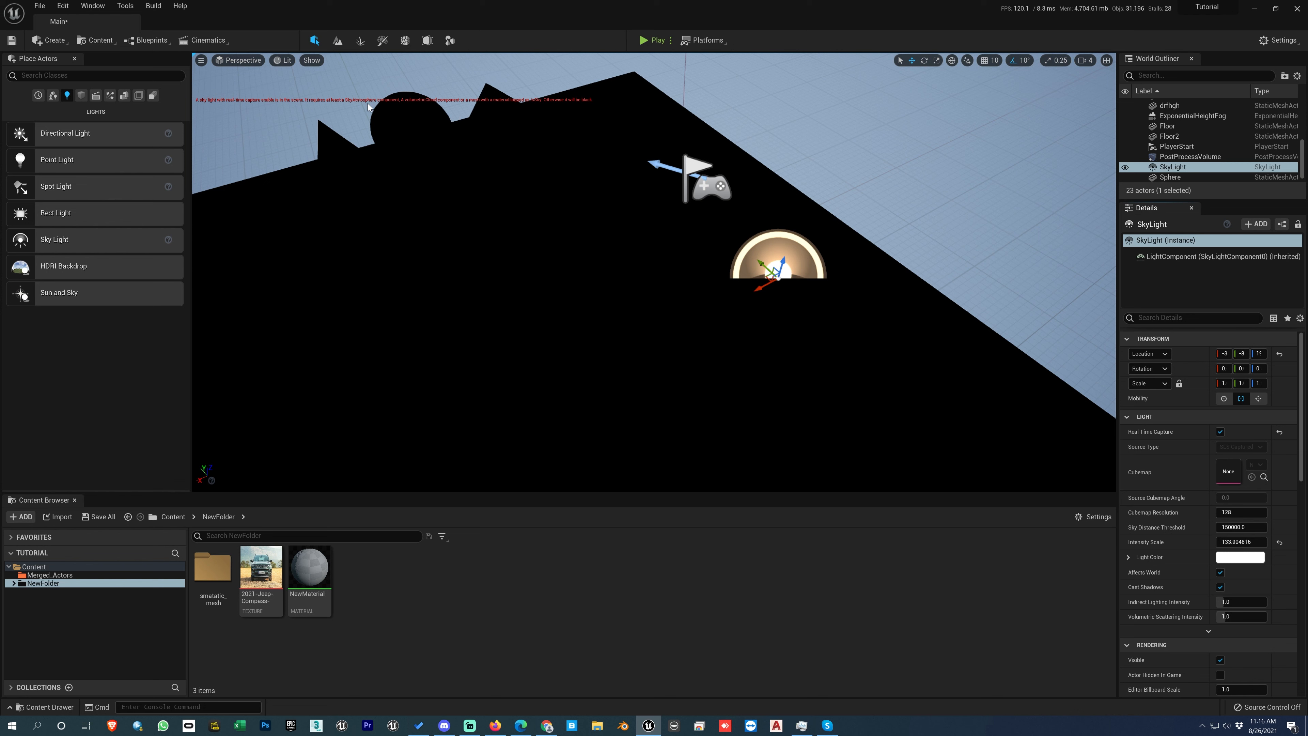
# Step: Search the placeable actors for "sky", place a Sky Atmosphere beside the sky light, then reselect the sky light and clear the search
pyautogui.click(97, 78)
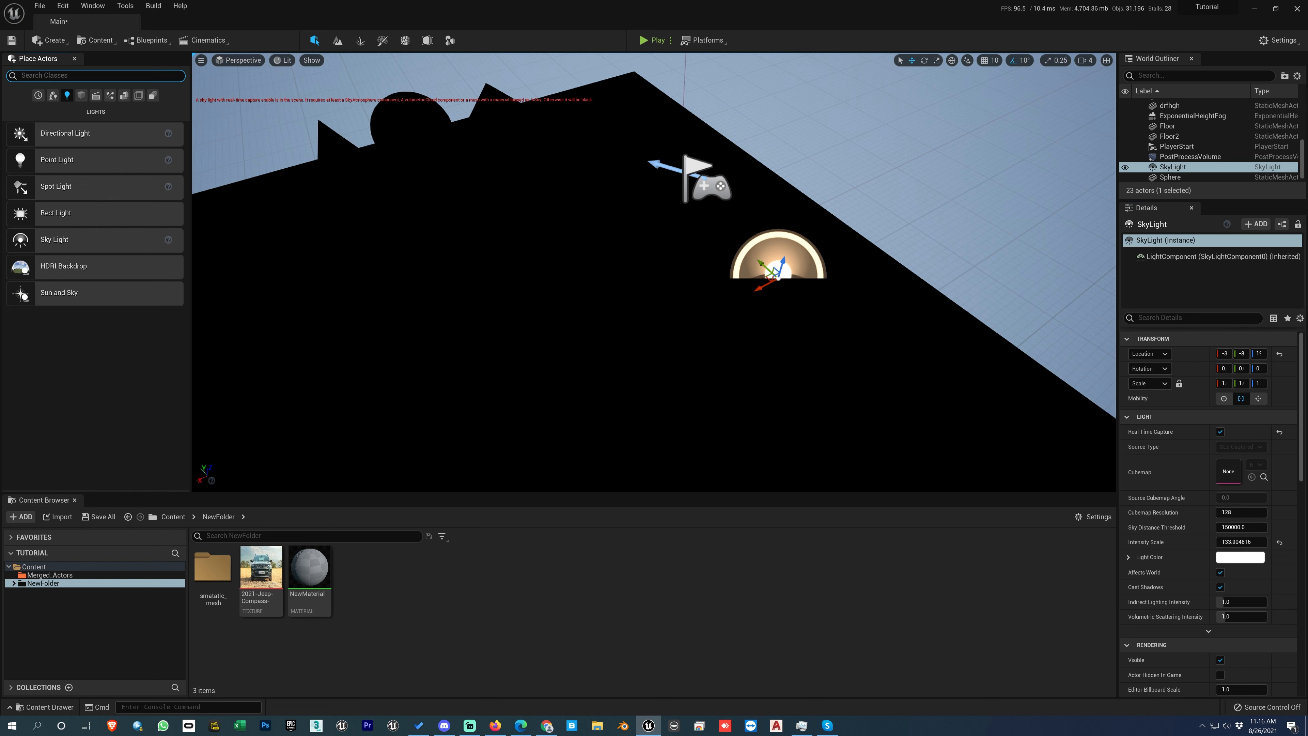
pyautogui.write('sky')
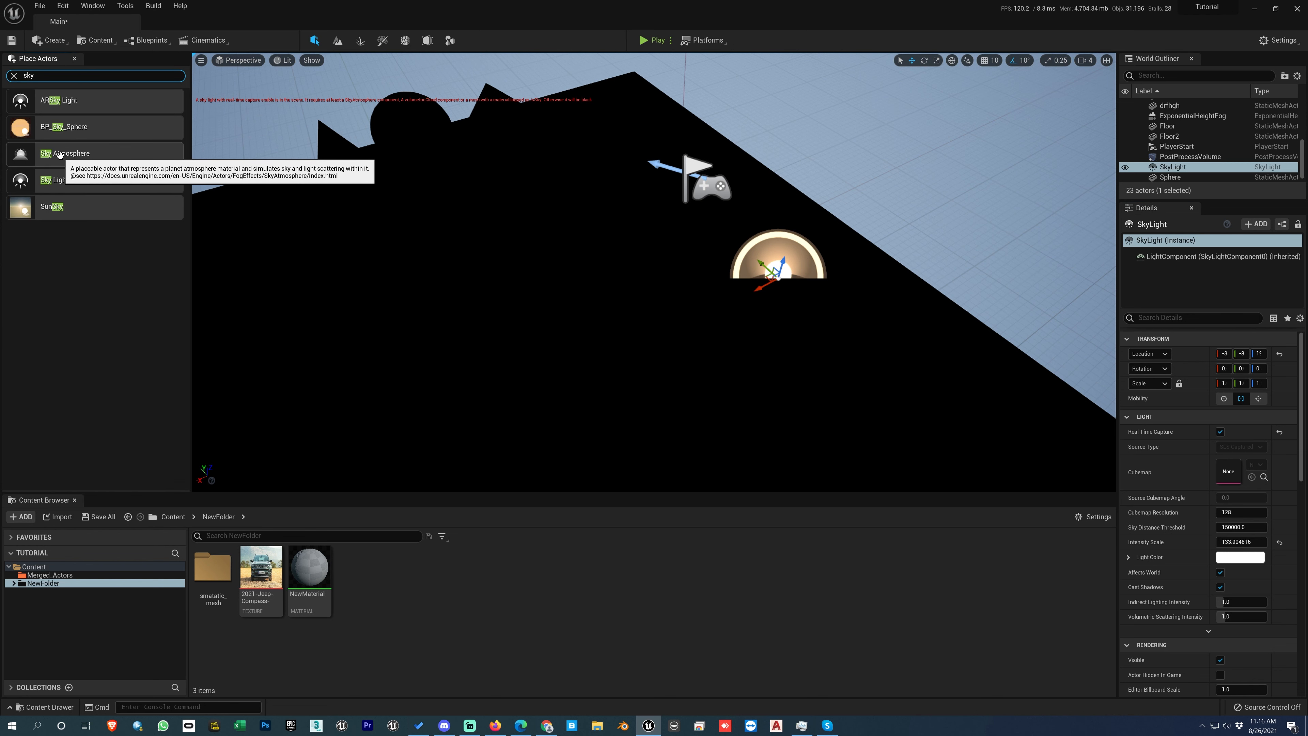
pyautogui.moveTo(59, 155); pyautogui.dragTo(816, 331)
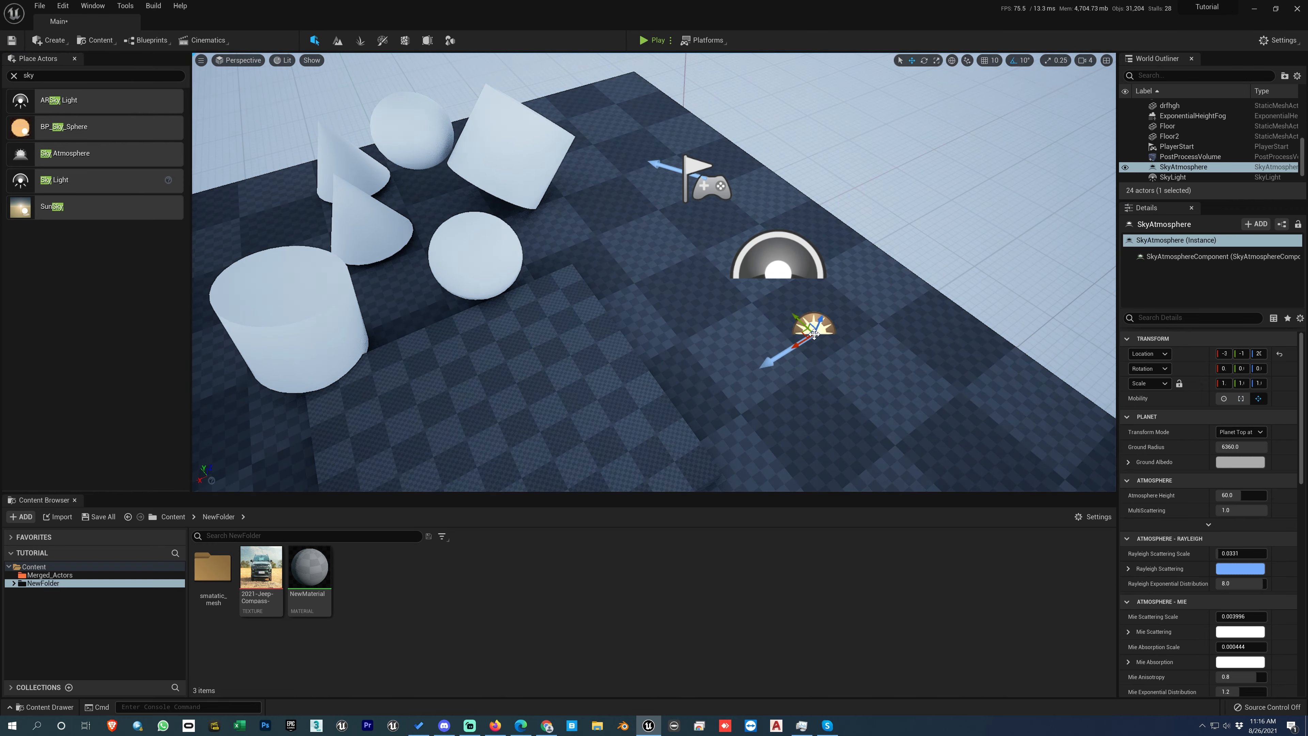
pyautogui.click(767, 261)
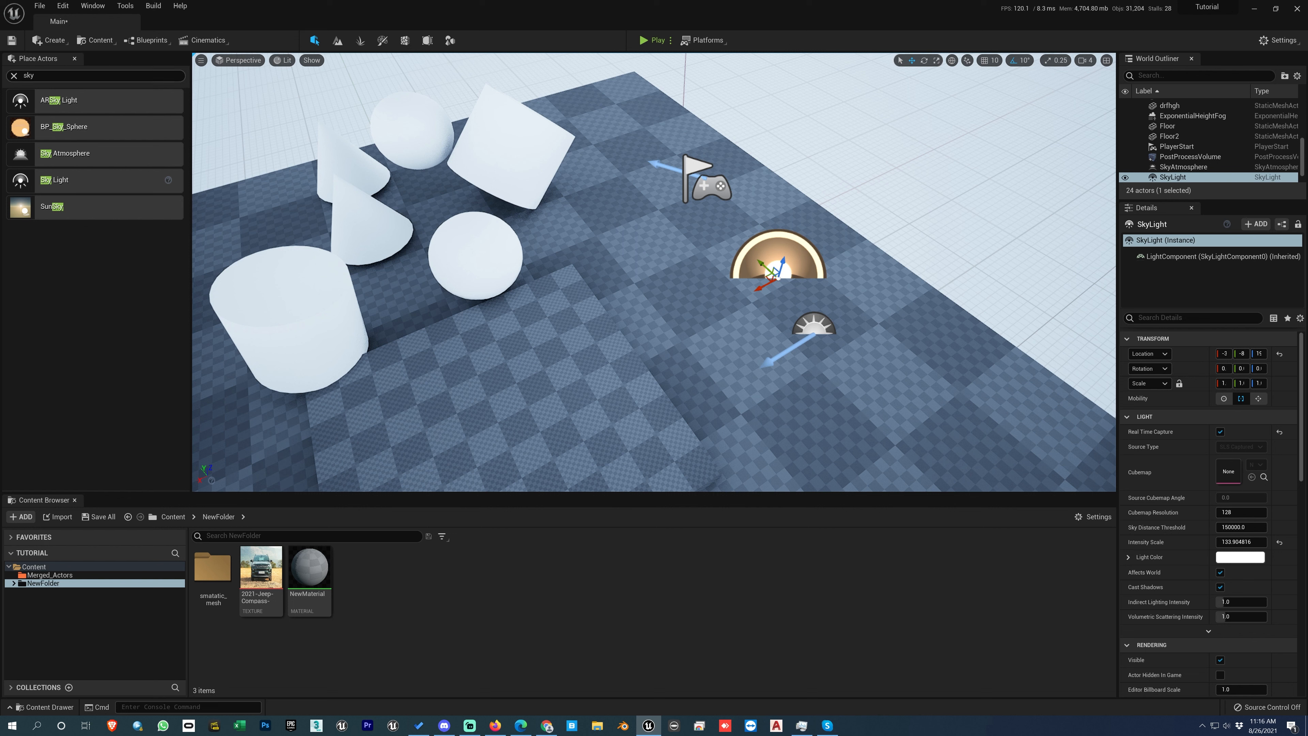
pyautogui.click(14, 75)
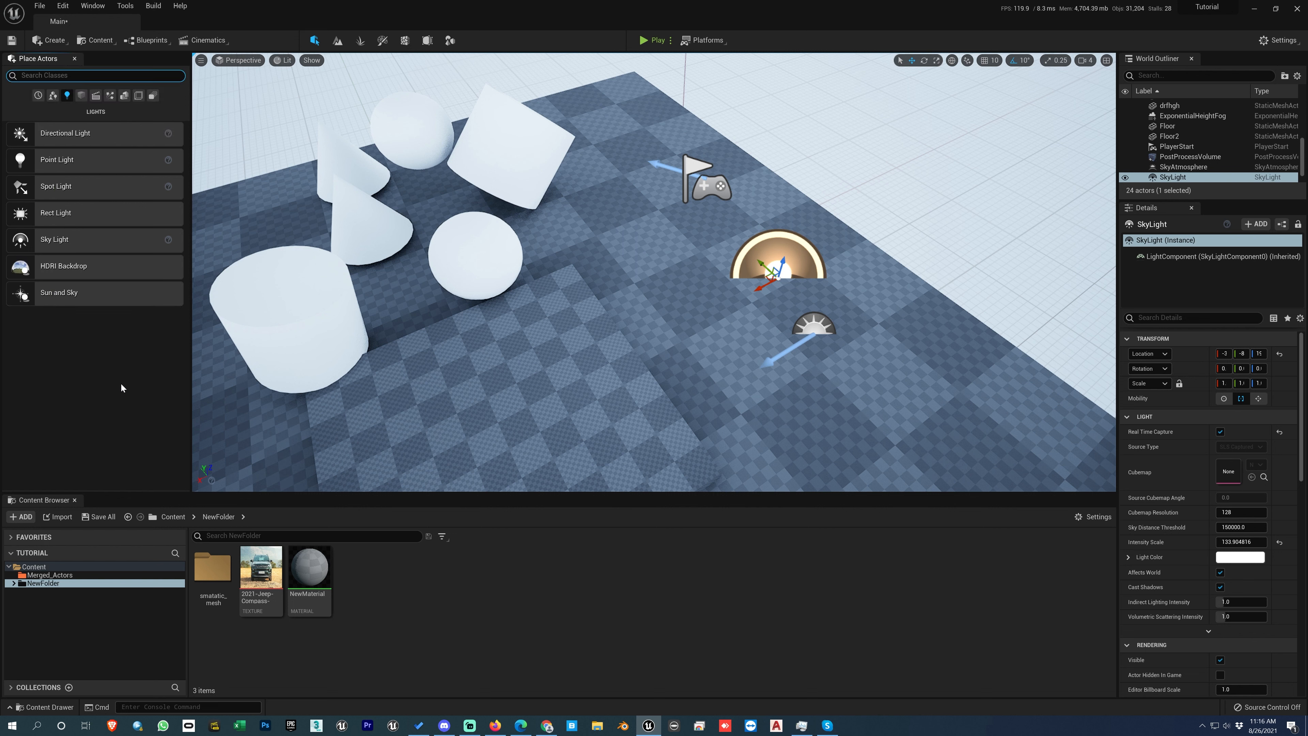